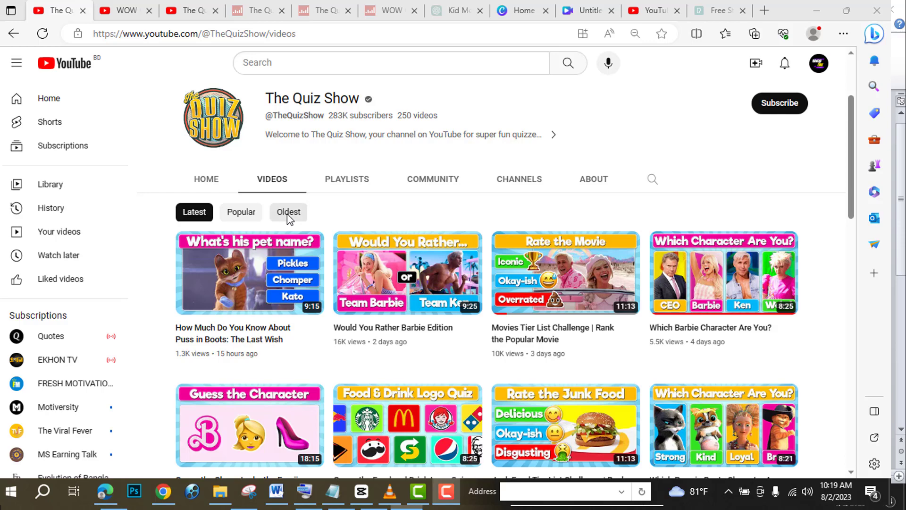
Look through the latest uploads on The Quiz Show channel
{"action": "scroll", "coordinate": [165, 273], "scroll_direction": "down", "scroll_amount": 3}
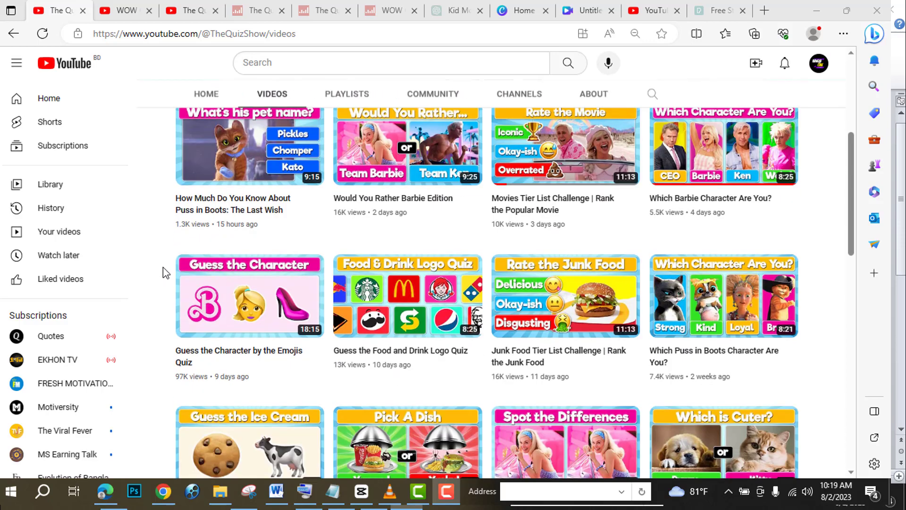
{"action": "scroll", "coordinate": [164, 273], "scroll_direction": "down", "scroll_amount": 7}
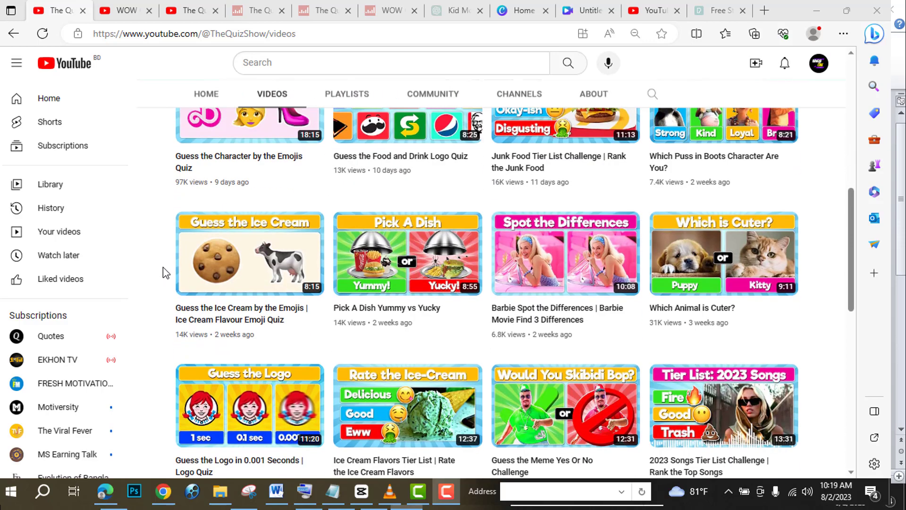
{"action": "scroll", "coordinate": [164, 273], "scroll_direction": "down", "scroll_amount": 2}
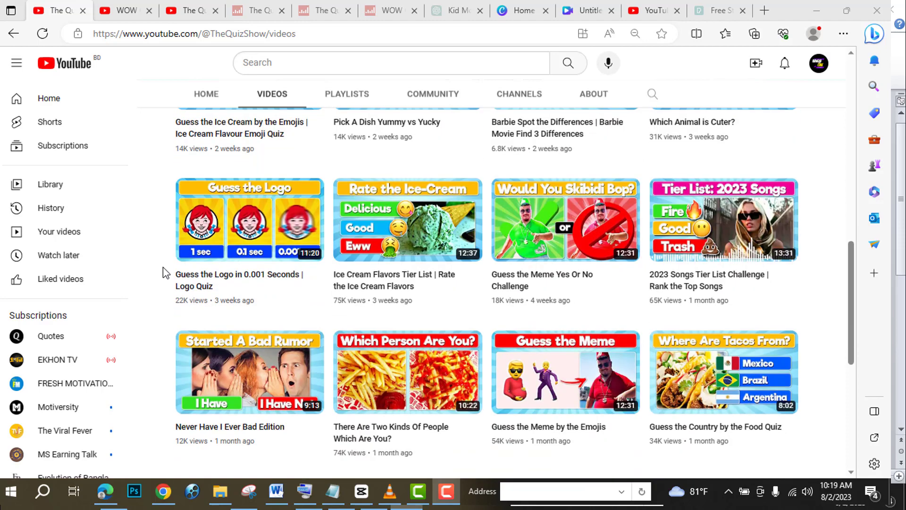
Sort the WOW Quiz channel's videos by popularity and look through their topics and view counts
{"action": "left_click", "coordinate": [123, 7]}
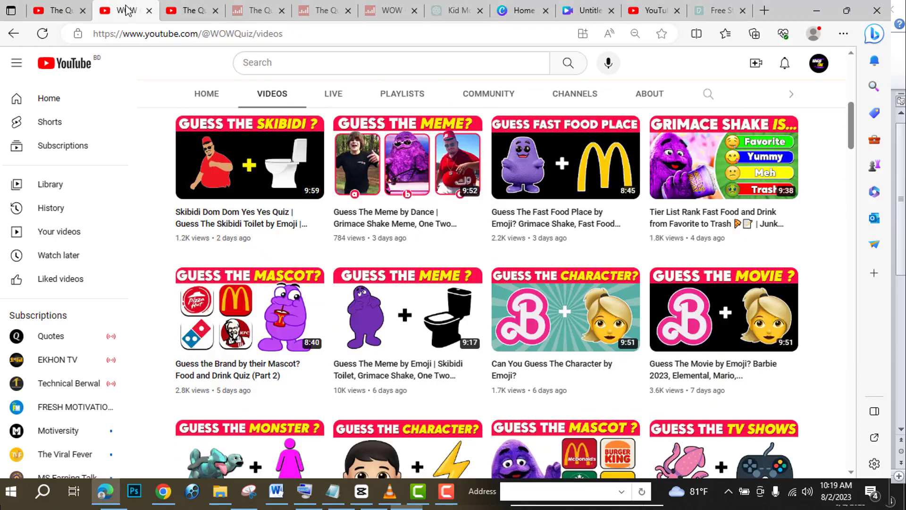
{"action": "scroll", "coordinate": [280, 207], "scroll_direction": "up", "scroll_amount": 3}
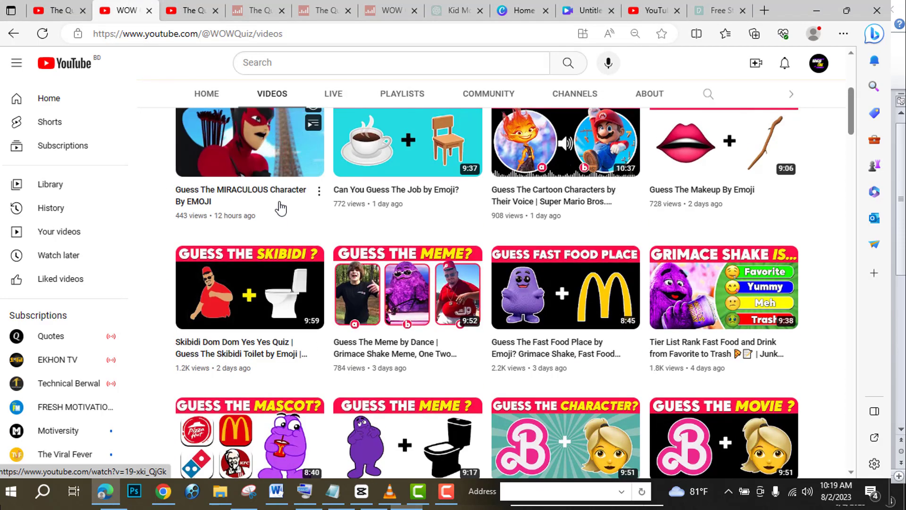
{"action": "scroll", "coordinate": [281, 204], "scroll_direction": "up", "scroll_amount": 5}
{"action": "left_click", "coordinate": [252, 332]}
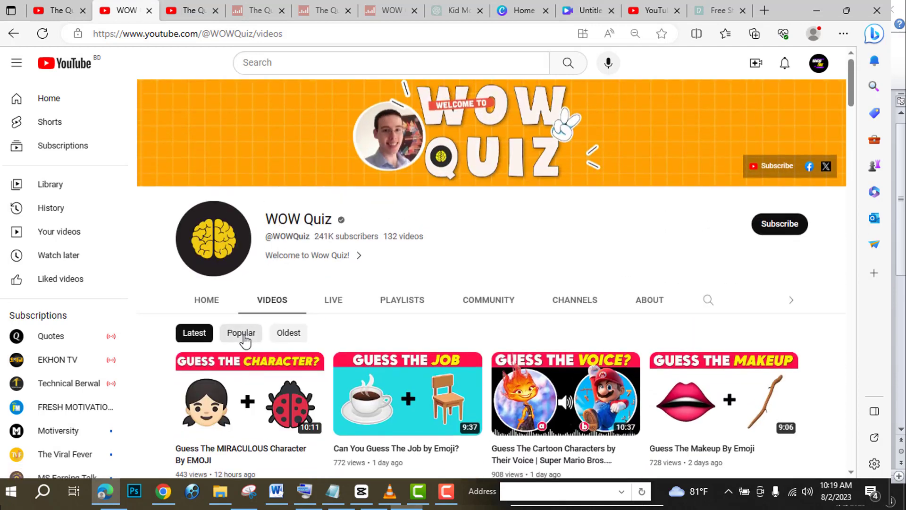
{"action": "scroll", "coordinate": [435, 312], "scroll_direction": "down", "scroll_amount": 3}
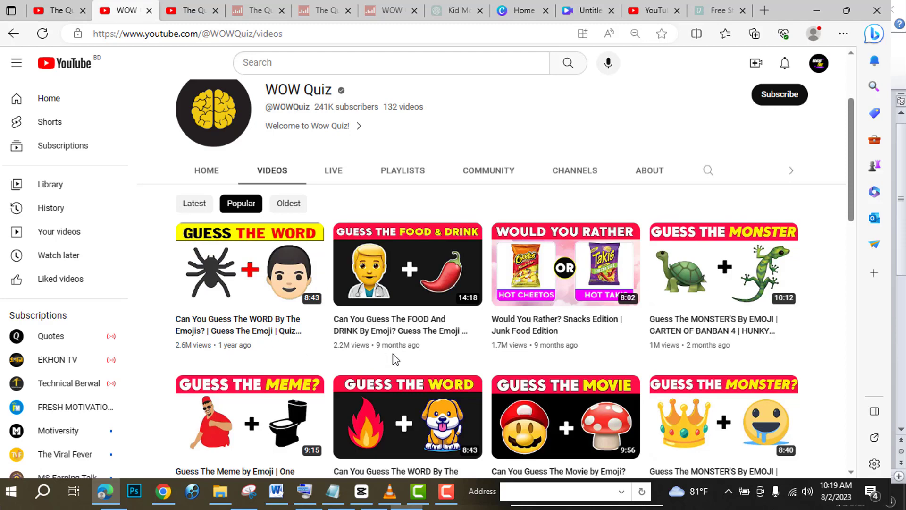
{"action": "scroll", "coordinate": [631, 358], "scroll_direction": "down", "scroll_amount": 1}
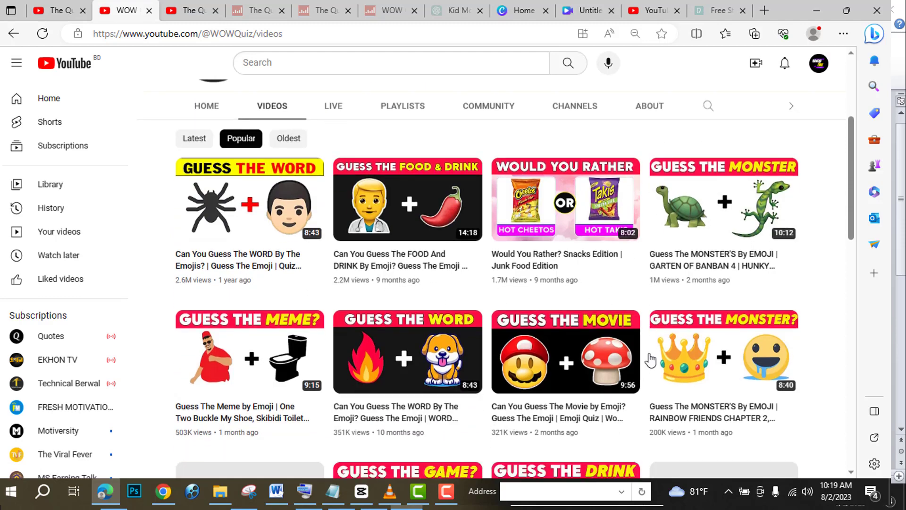
{"action": "scroll", "coordinate": [153, 374], "scroll_direction": "down", "scroll_amount": 3}
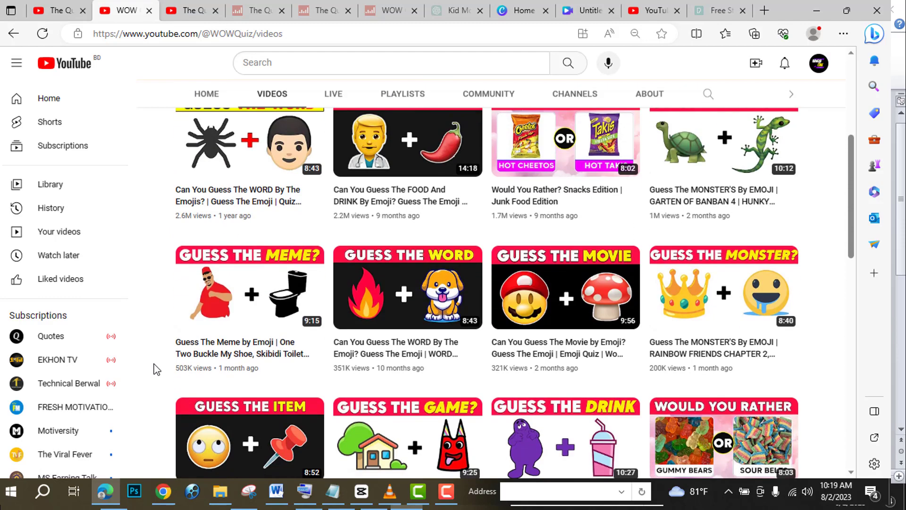
{"action": "scroll", "coordinate": [155, 354], "scroll_direction": "down", "scroll_amount": 1}
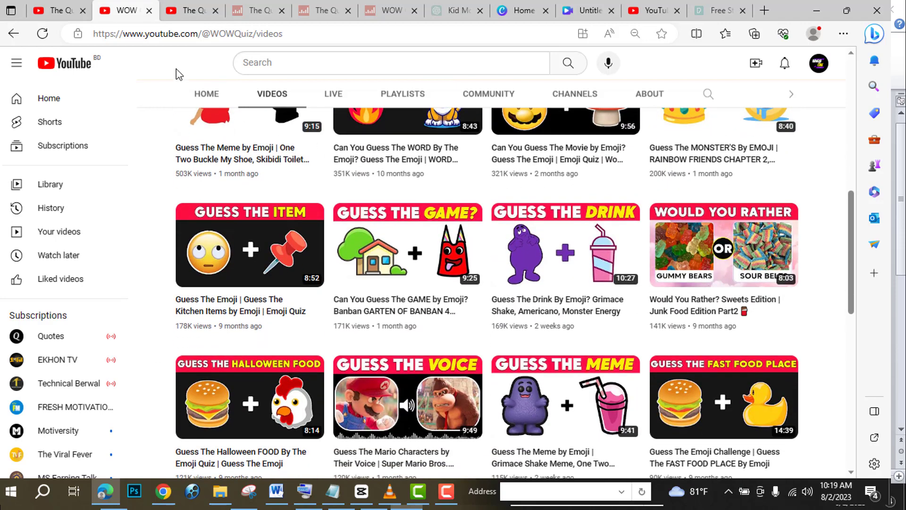
Check the estimated monthly earnings of The Quiz Show, The Quiz Place and WOW Quiz on Social Blade
{"action": "left_click", "coordinate": [254, 7]}
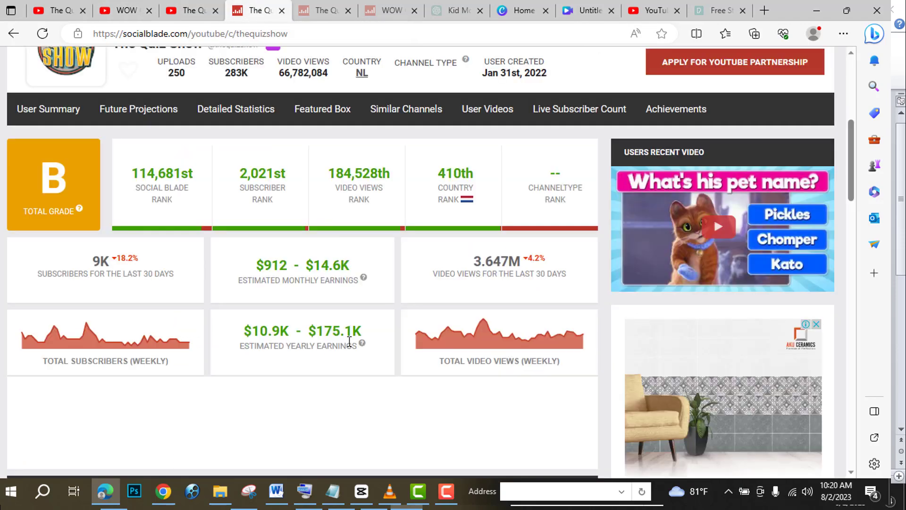
{"action": "left_click_drag", "start_coordinate": [256, 265], "coordinate": [367, 263]}
{"action": "left_click", "coordinate": [333, 14]}
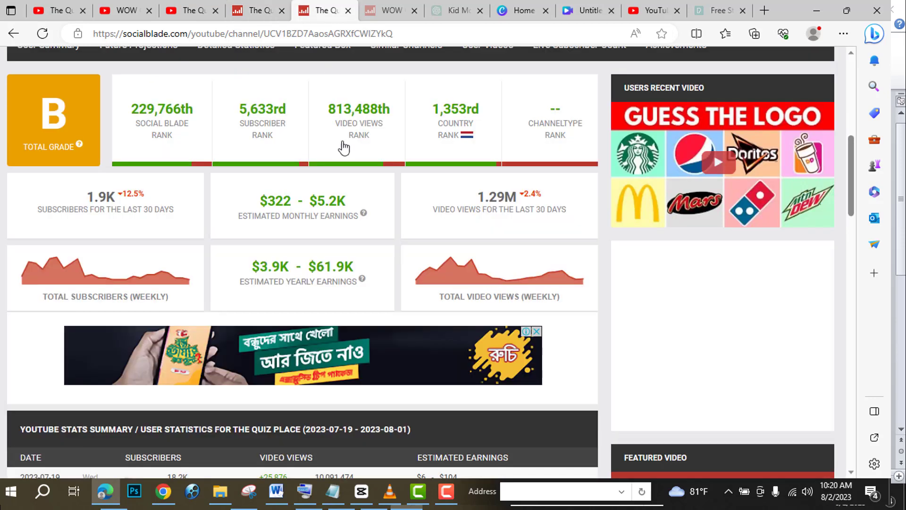
{"action": "left_click_drag", "start_coordinate": [259, 200], "coordinate": [348, 198]}
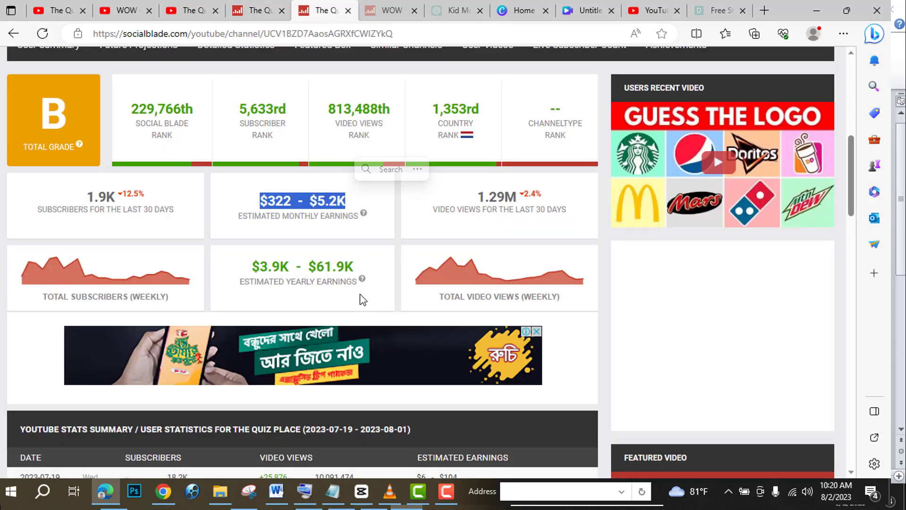
{"action": "left_click", "coordinate": [390, 10]}
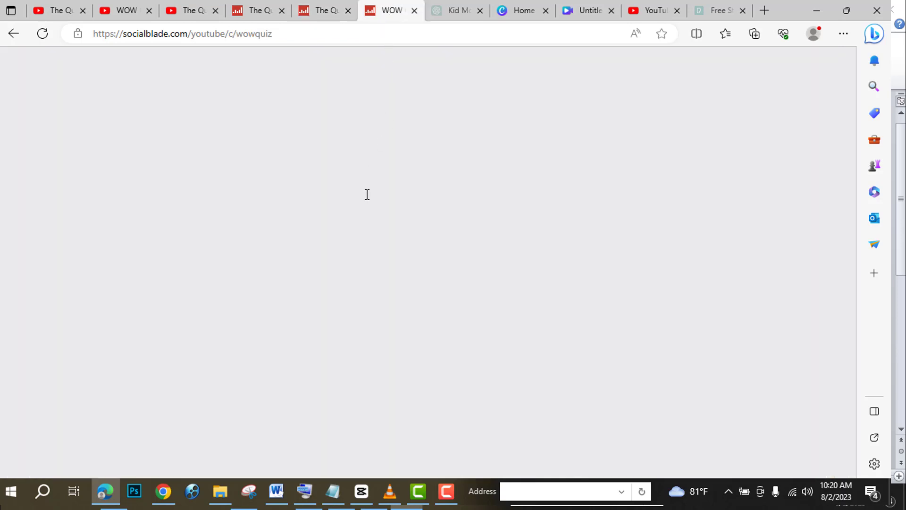
{"action": "left_click_drag", "start_coordinate": [253, 198], "coordinate": [337, 201]}
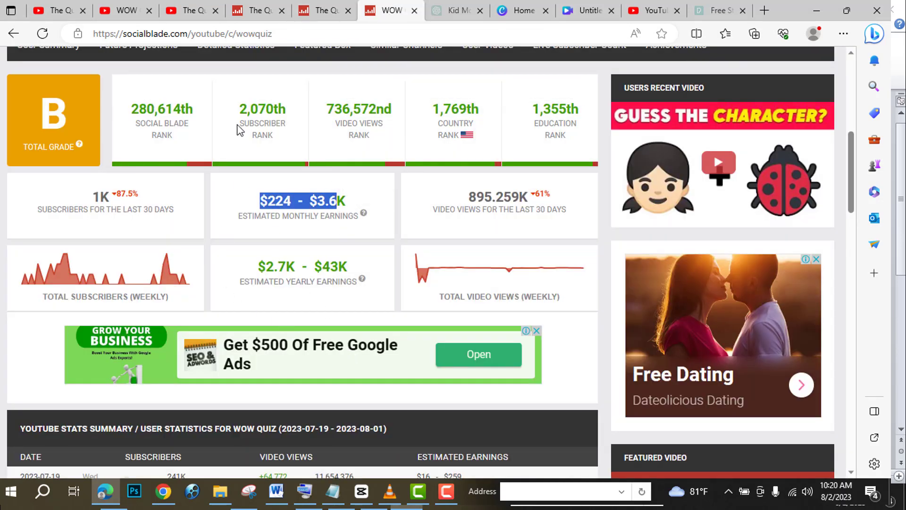
Look through The Quiz Place channel's latest videos, then sort them by popularity and examine their topics and view counts
{"action": "left_click", "coordinate": [194, 7]}
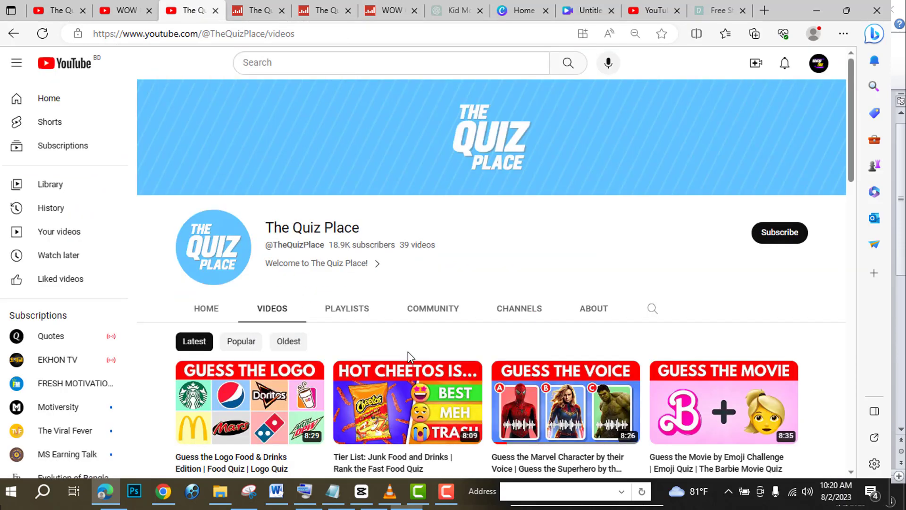
{"action": "scroll", "coordinate": [408, 351], "scroll_direction": "down", "scroll_amount": 3}
{"action": "scroll", "coordinate": [409, 359], "scroll_direction": "down", "scroll_amount": 2}
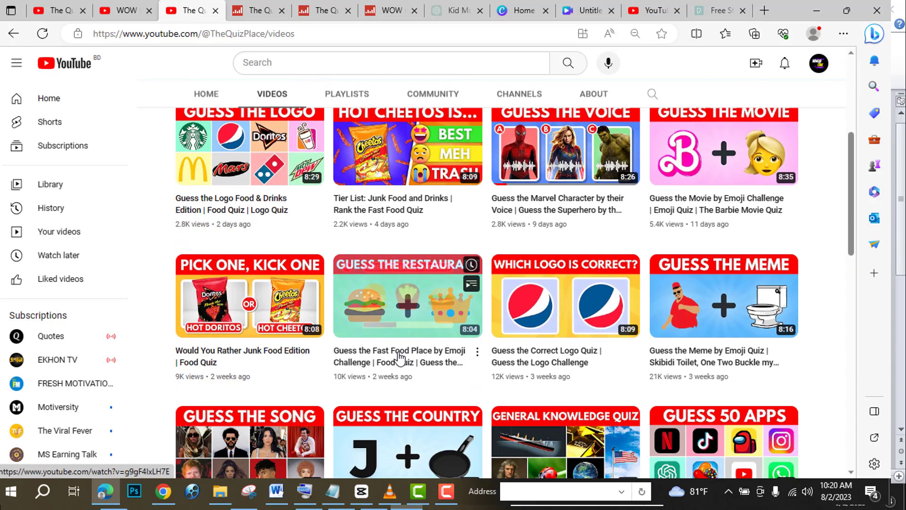
{"action": "scroll", "coordinate": [330, 259], "scroll_direction": "up", "scroll_amount": 1}
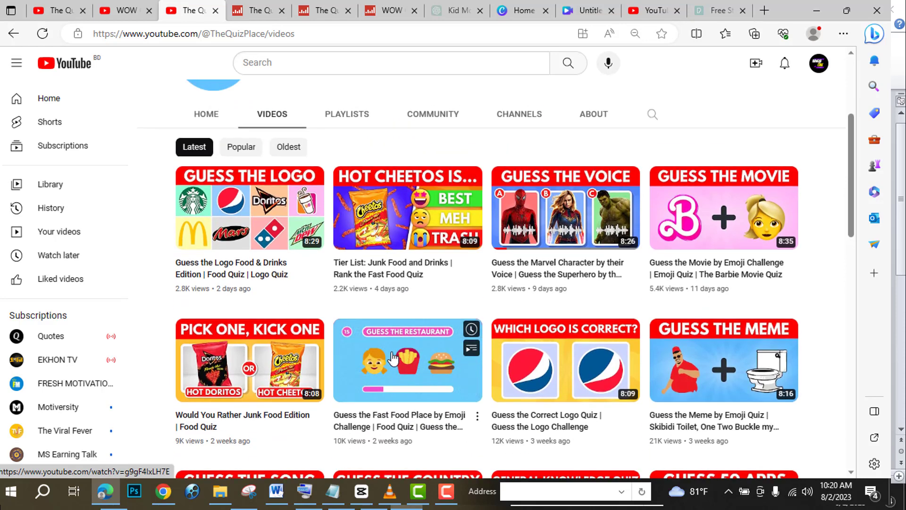
{"action": "left_click", "coordinate": [241, 147]}
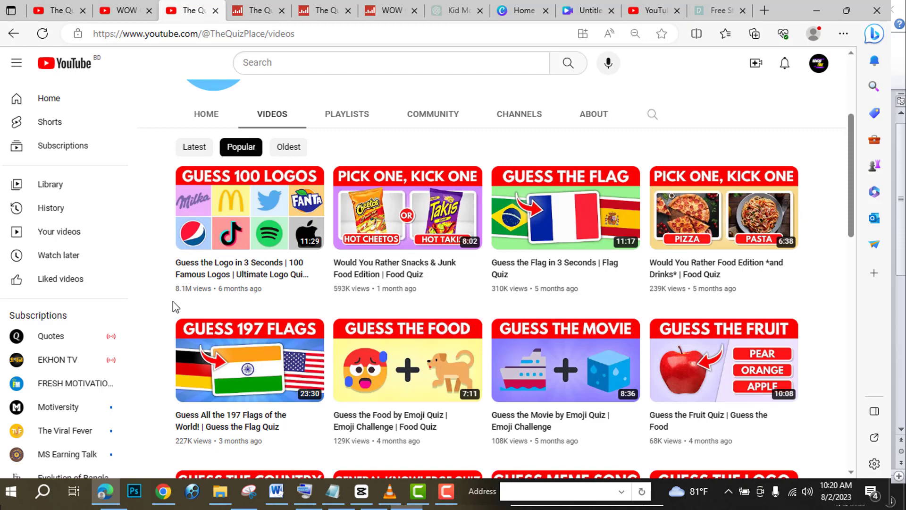
{"action": "scroll", "coordinate": [172, 302], "scroll_direction": "down", "scroll_amount": 4}
{"action": "scroll", "coordinate": [173, 301], "scroll_direction": "down", "scroll_amount": 1}
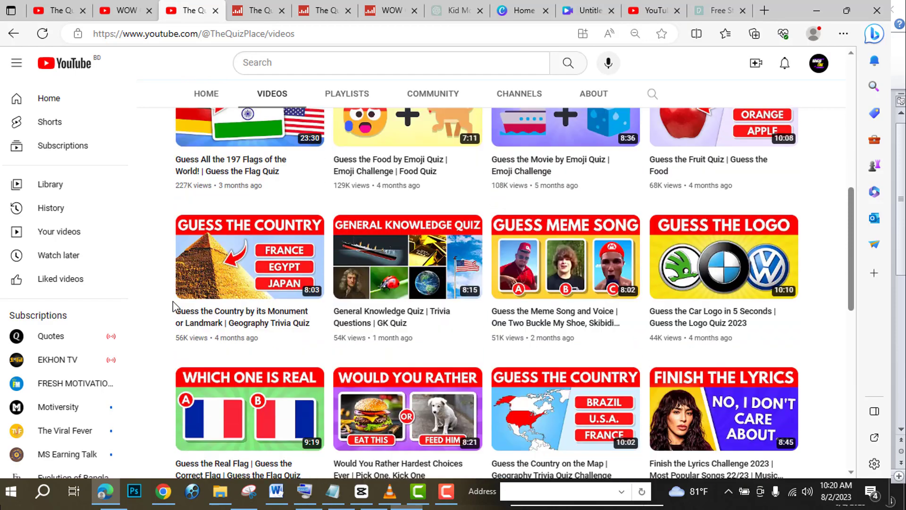
{"action": "scroll", "coordinate": [173, 301], "scroll_direction": "down", "scroll_amount": 4}
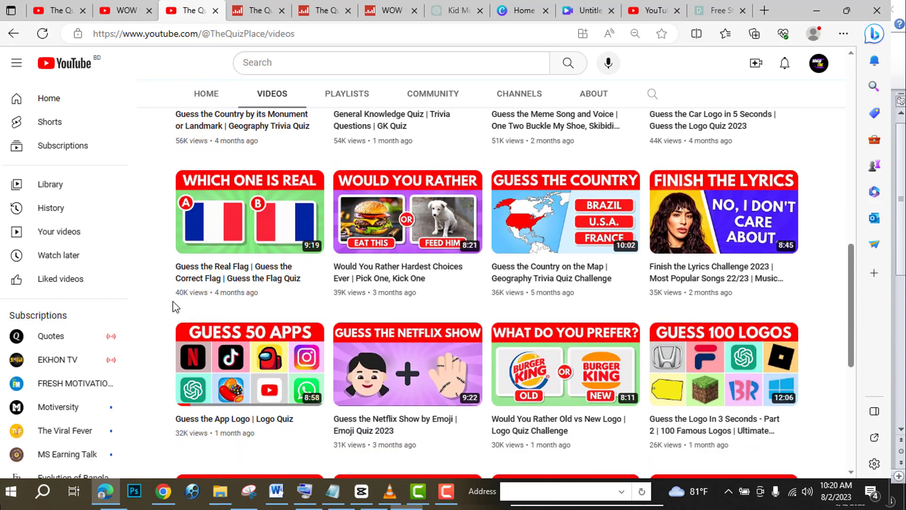
{"action": "scroll", "coordinate": [173, 302], "scroll_direction": "down", "scroll_amount": 3}
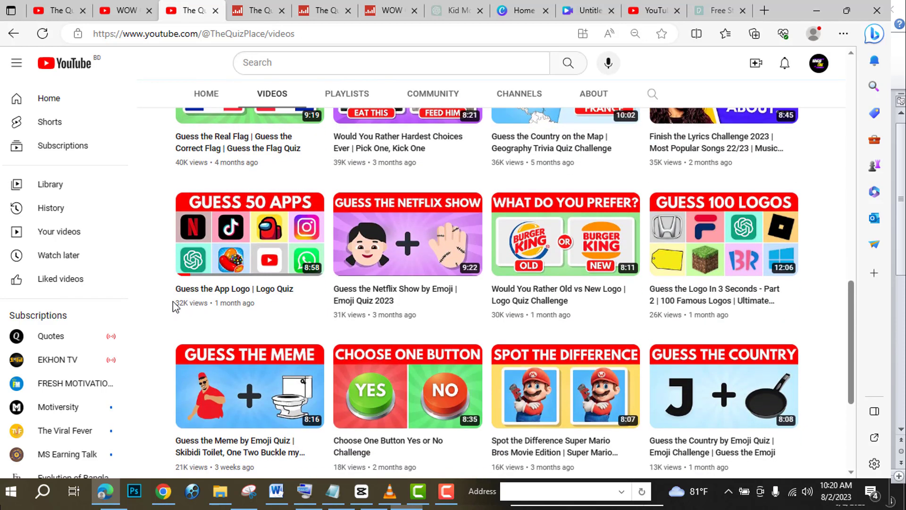
{"action": "scroll", "coordinate": [173, 306], "scroll_direction": "down", "scroll_amount": 3}
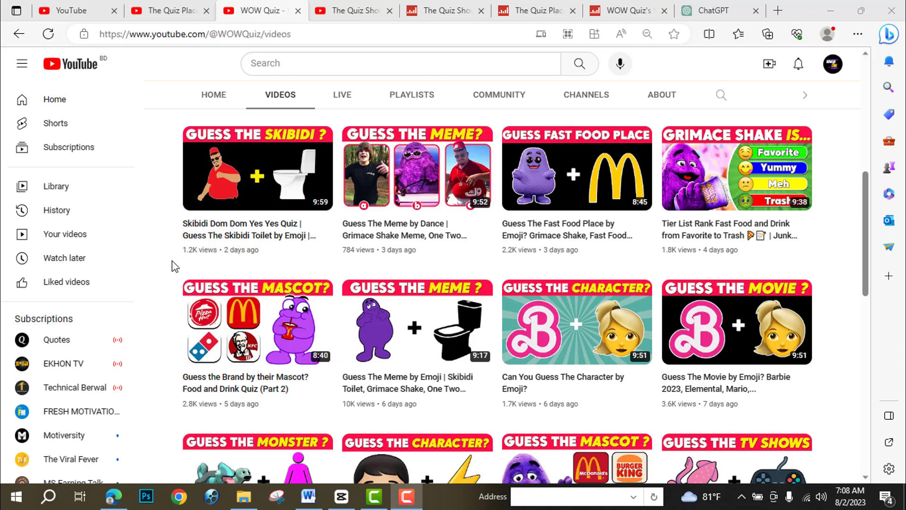
Ask ChatGPT for a table of 50 popular movies for kids, with movie names in the first column and 2 descriptive emojis in the second
{"action": "scroll", "coordinate": [601, 111], "scroll_direction": "down", "scroll_amount": 4}
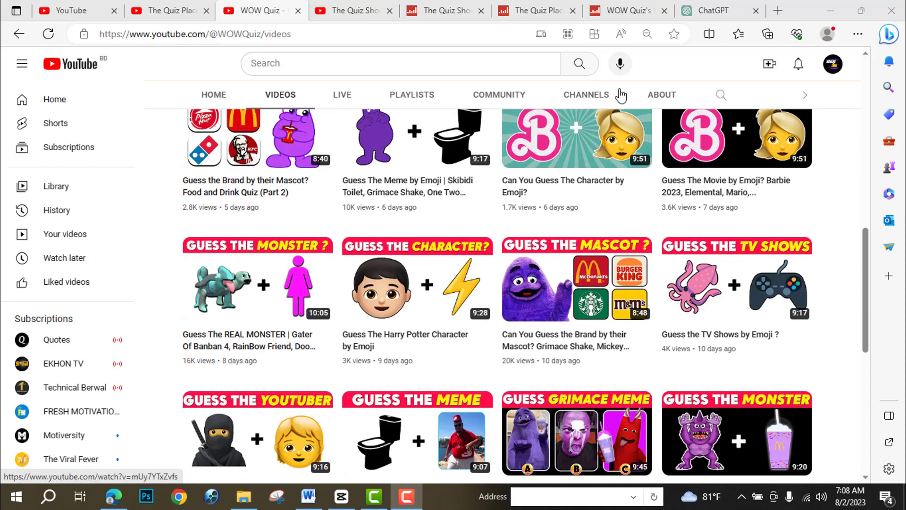
{"action": "left_click", "coordinate": [721, 7]}
{"action": "type", "text": "\"Create a table with 50 popular movies for kids. In the first column add the name of the movie. In the second column add 2 emojis that describes the movie\""}
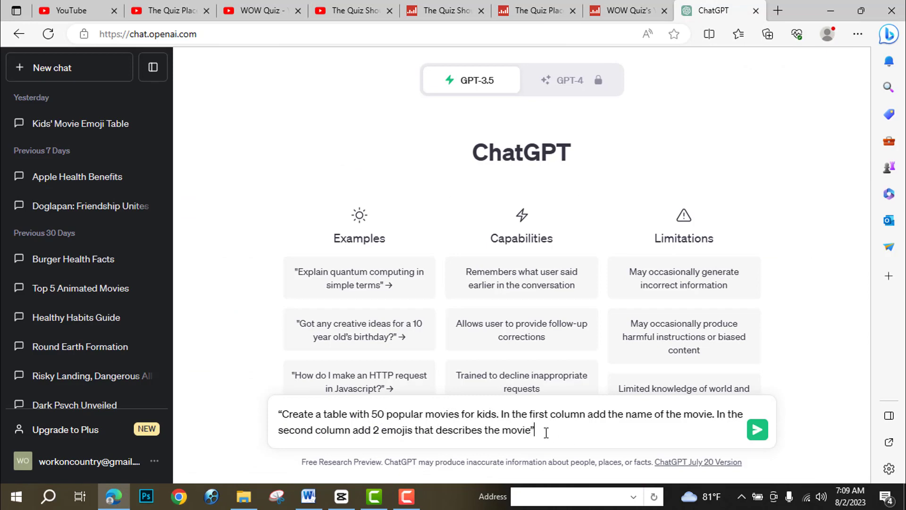
{"action": "left_click", "coordinate": [423, 414]}
{"action": "left_click_drag", "start_coordinate": [427, 414], "coordinate": [461, 414]}
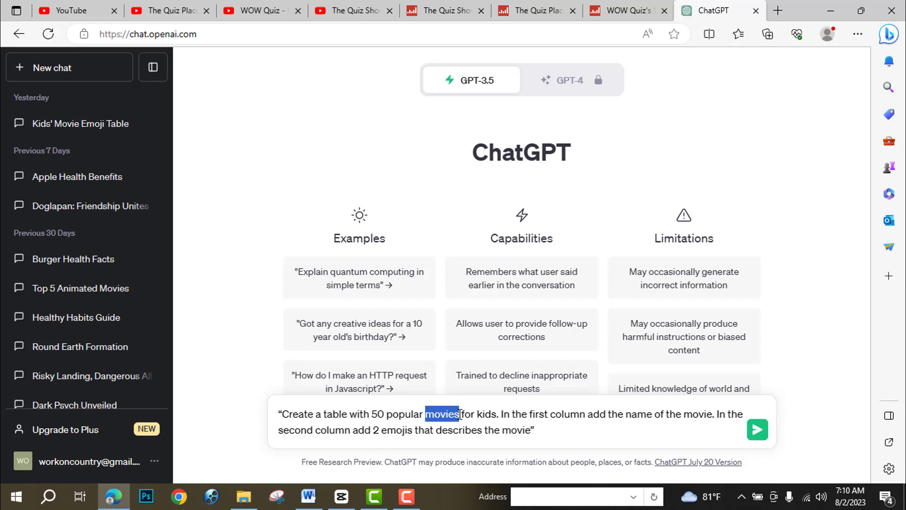
{"action": "left_click", "coordinate": [547, 433]}
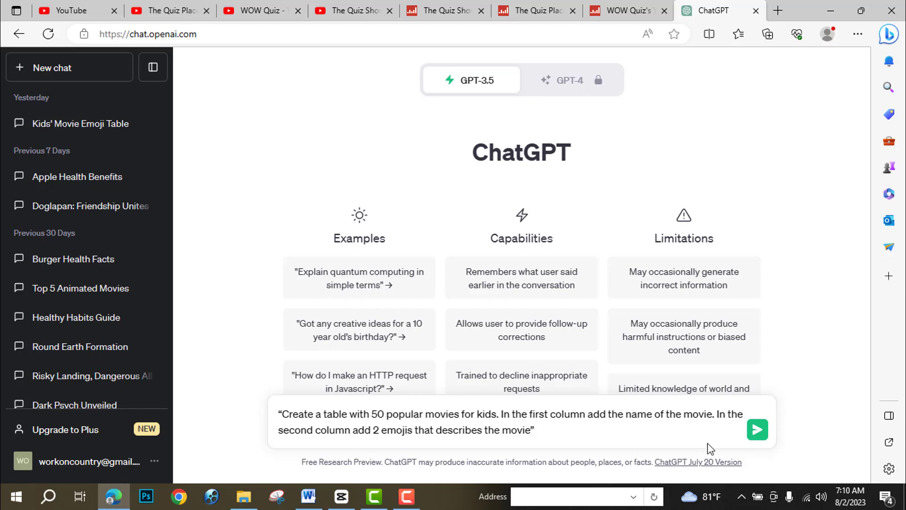
{"action": "key", "text": "Return"}
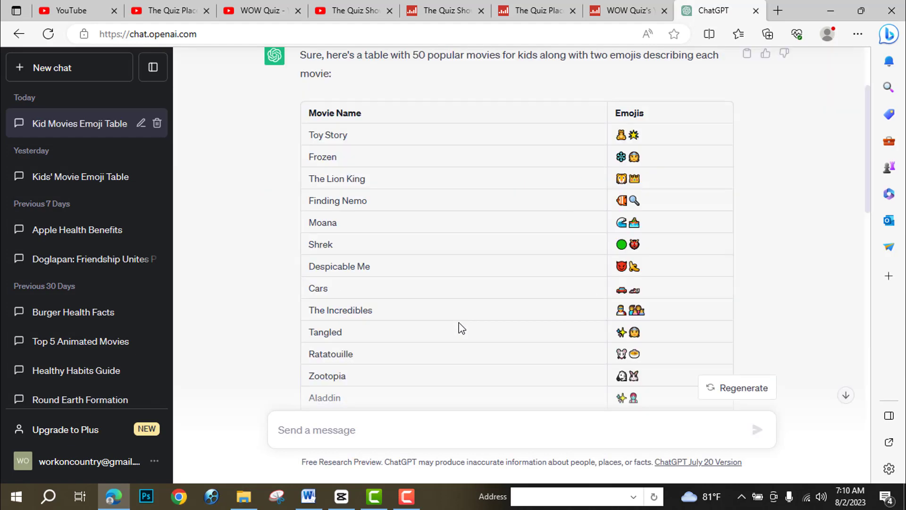
Review the generated movie table and ask ChatGPT to add a + between the emojis
{"action": "scroll", "coordinate": [458, 327], "scroll_direction": "down", "scroll_amount": 15}
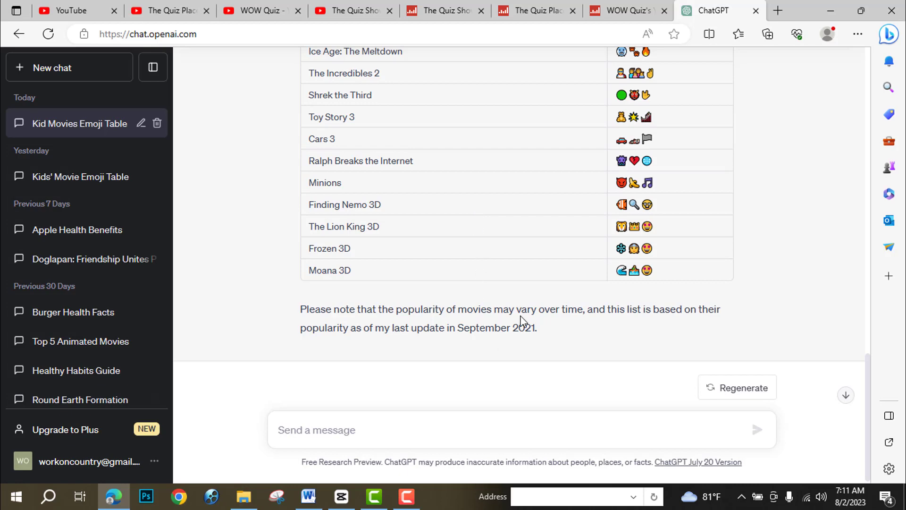
{"action": "left_click", "coordinate": [375, 423]}
{"action": "type", "text": "Add a + between the emojis"}
{"action": "scroll", "coordinate": [607, 202], "scroll_direction": "up", "scroll_amount": 10}
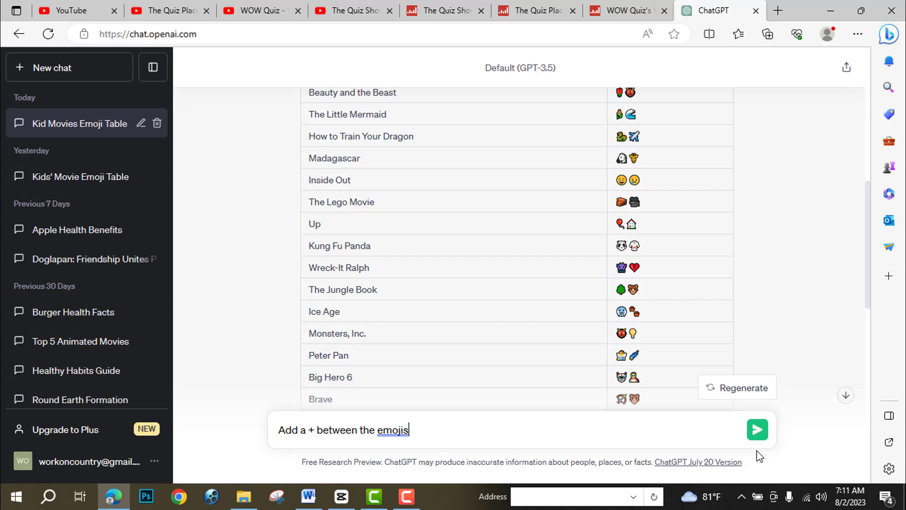
{"action": "left_click", "coordinate": [757, 430]}
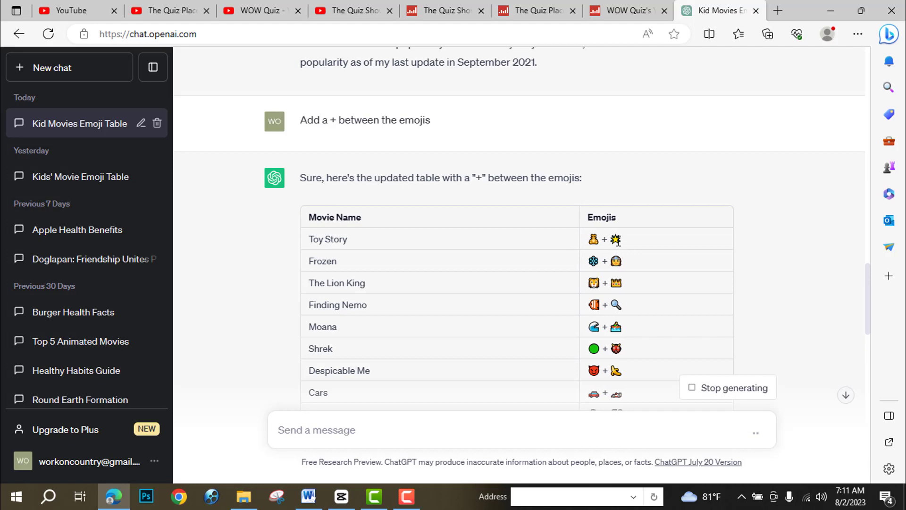
Examine the updated movie table and its emoji pairs
{"action": "scroll", "coordinate": [633, 330], "scroll_direction": "up", "scroll_amount": 4}
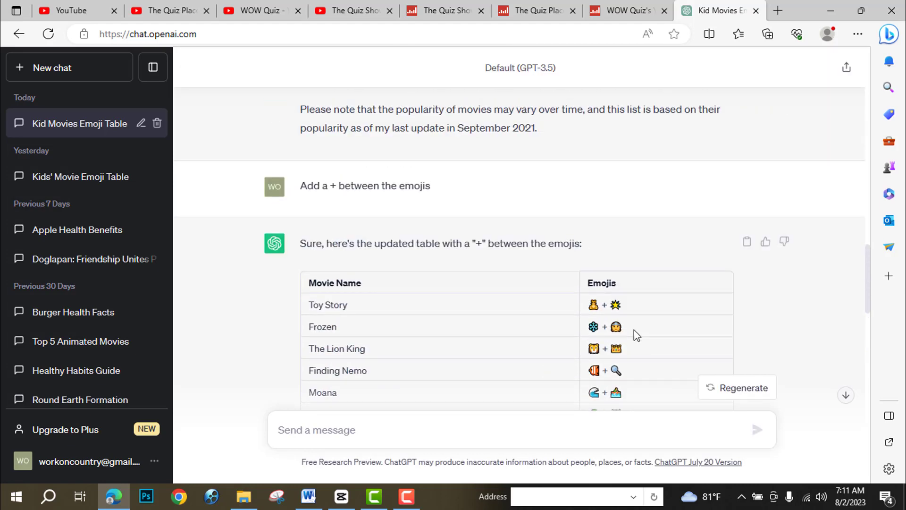
{"action": "scroll", "coordinate": [633, 329], "scroll_direction": "down", "scroll_amount": 3}
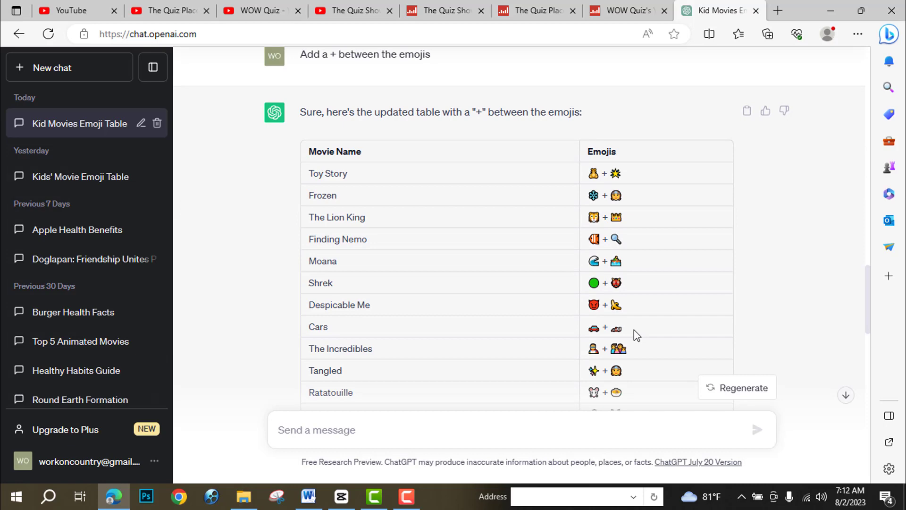
{"action": "scroll", "coordinate": [633, 329], "scroll_direction": "down", "scroll_amount": 3}
Open canva.com in a new browser tab and create a blank design of the Video type
{"action": "left_click", "coordinate": [341, 496]}
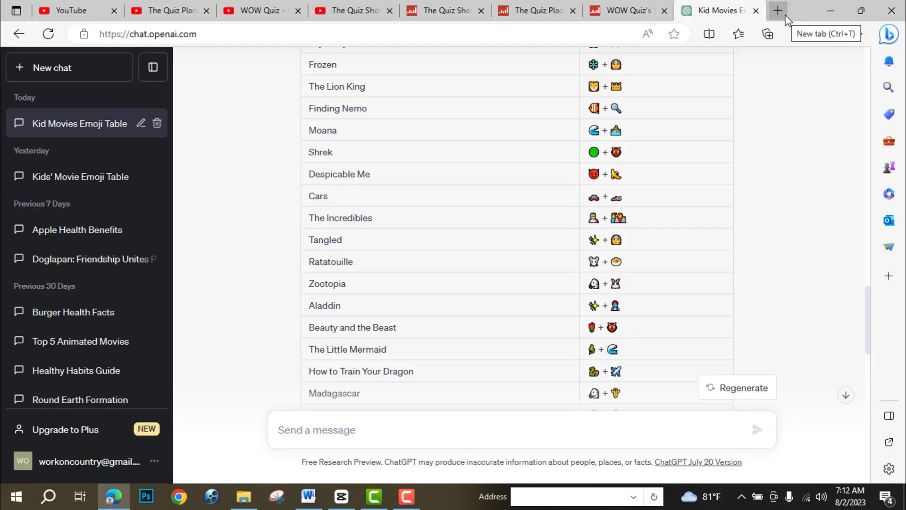
{"action": "left_click", "coordinate": [785, 16]}
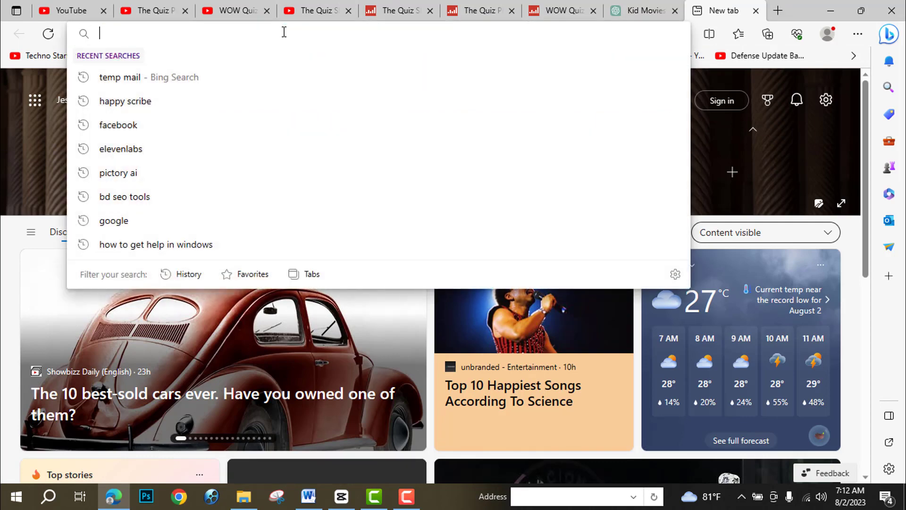
{"action": "type", "text": "canva.com"}
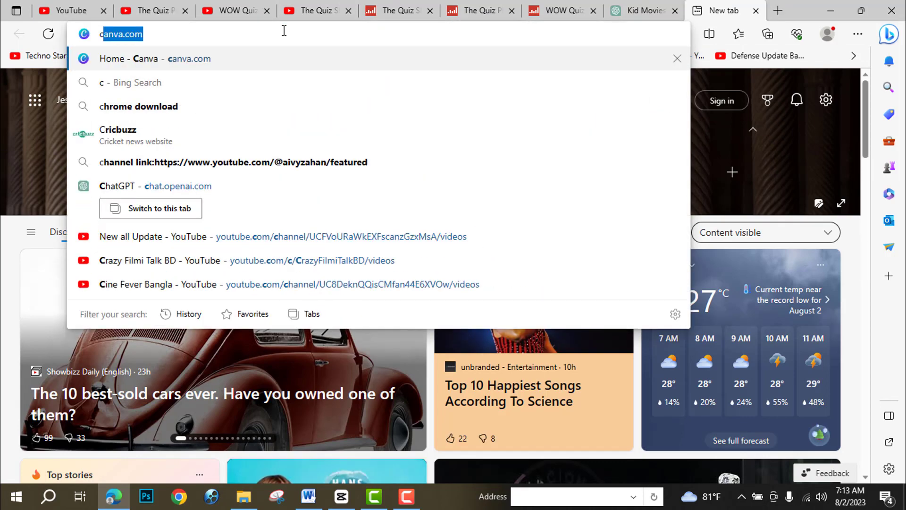
{"action": "key", "text": "Return"}
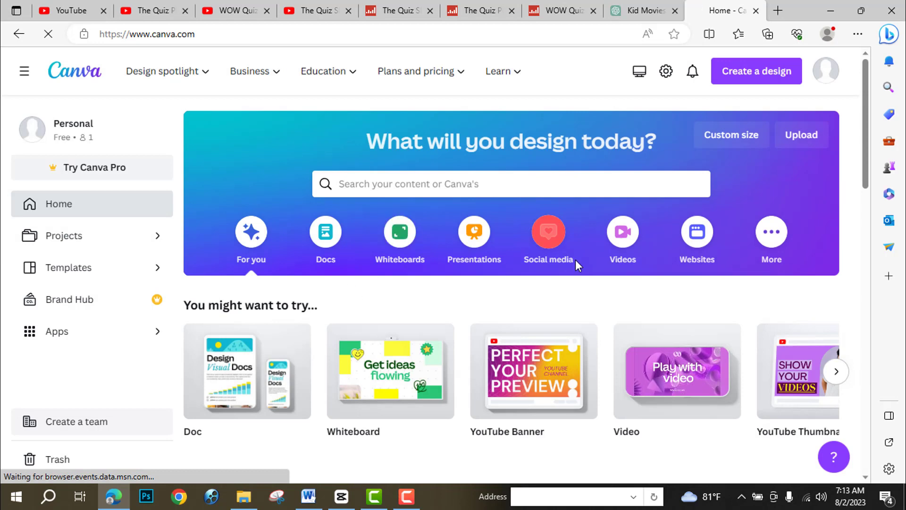
{"action": "left_click", "coordinate": [622, 234]}
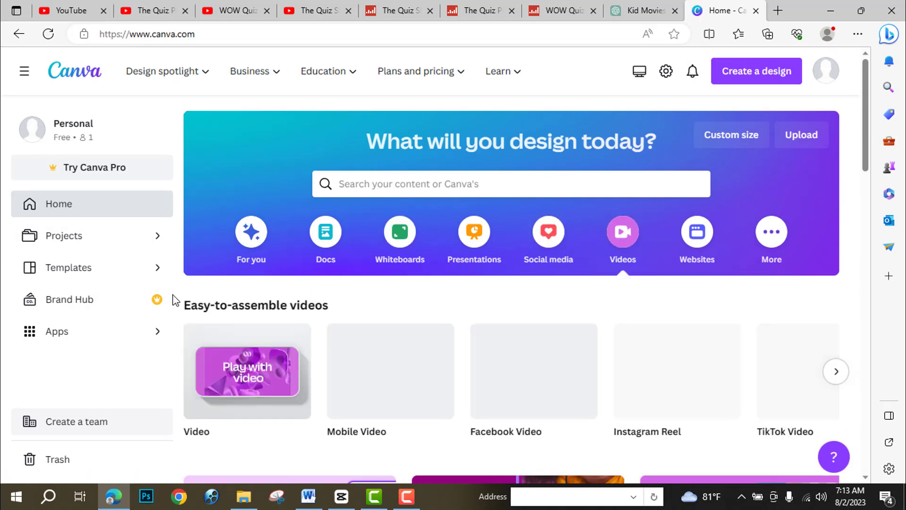
{"action": "left_click", "coordinate": [238, 373]}
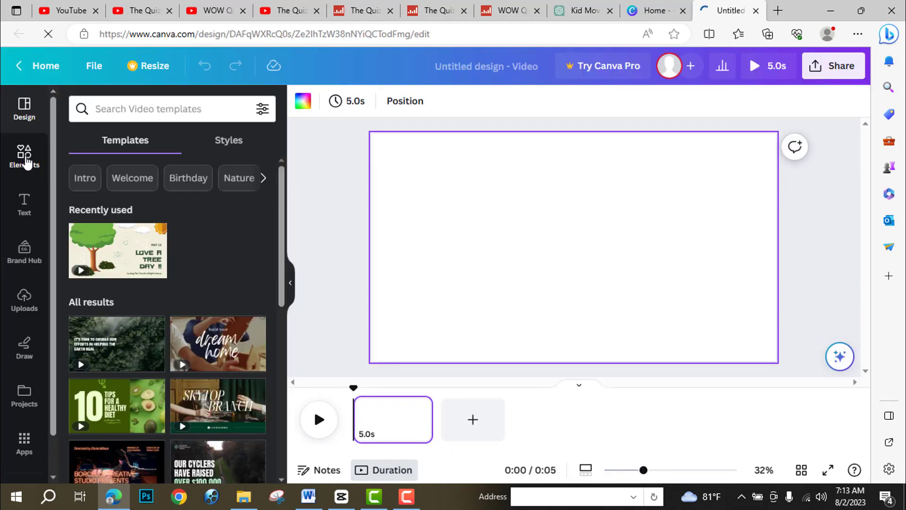
Search the elements for background videos and add the 10-second purple clip with diagonal stripes to the blank page
{"action": "left_click", "coordinate": [26, 163]}
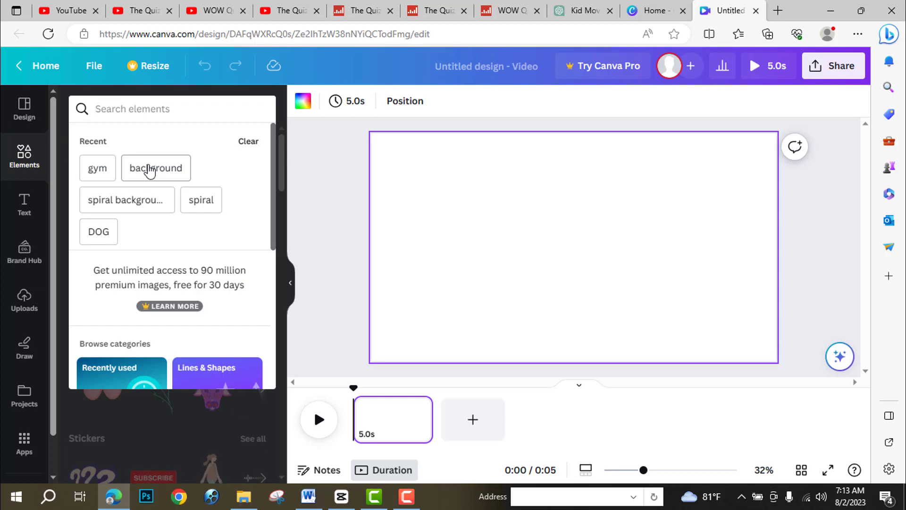
{"action": "left_click", "coordinate": [150, 169]}
{"action": "scroll", "coordinate": [173, 295], "scroll_direction": "down", "scroll_amount": 2}
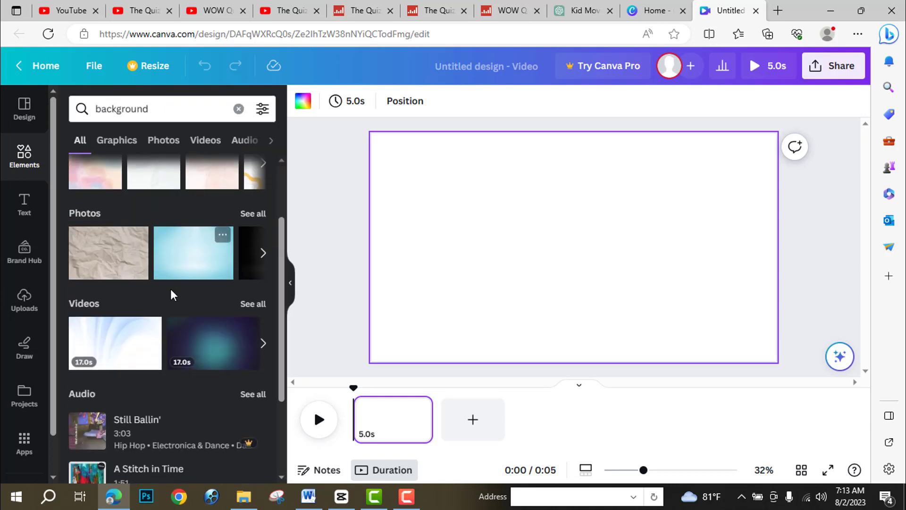
{"action": "left_click", "coordinate": [204, 147]}
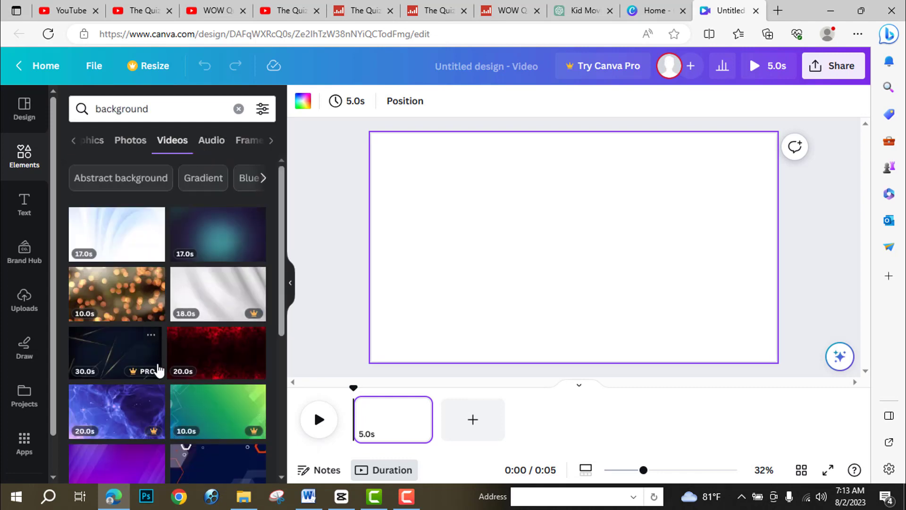
{"action": "scroll", "coordinate": [186, 340], "scroll_direction": "down", "scroll_amount": 2}
{"action": "scroll", "coordinate": [162, 338], "scroll_direction": "down", "scroll_amount": 2}
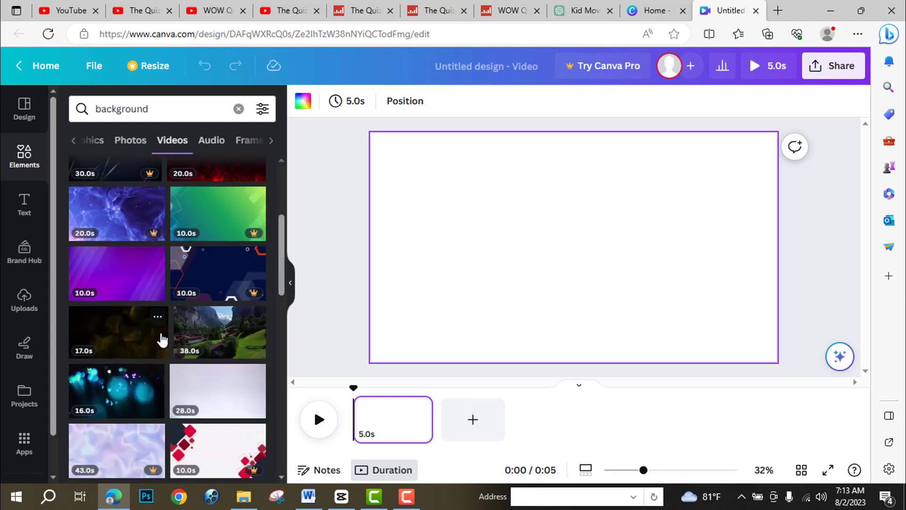
{"action": "scroll", "coordinate": [207, 336], "scroll_direction": "down", "scroll_amount": 4}
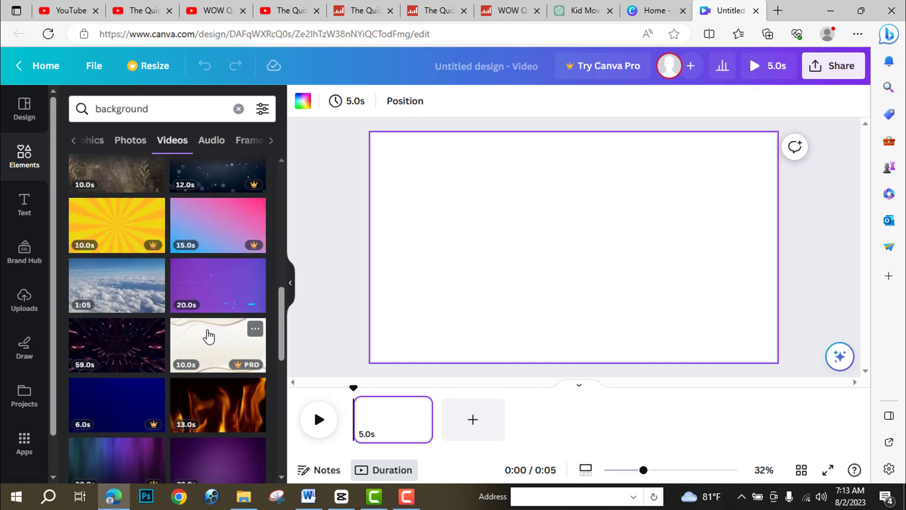
{"action": "scroll", "coordinate": [208, 337], "scroll_direction": "up", "scroll_amount": 3}
{"action": "scroll", "coordinate": [208, 336], "scroll_direction": "up", "scroll_amount": 3}
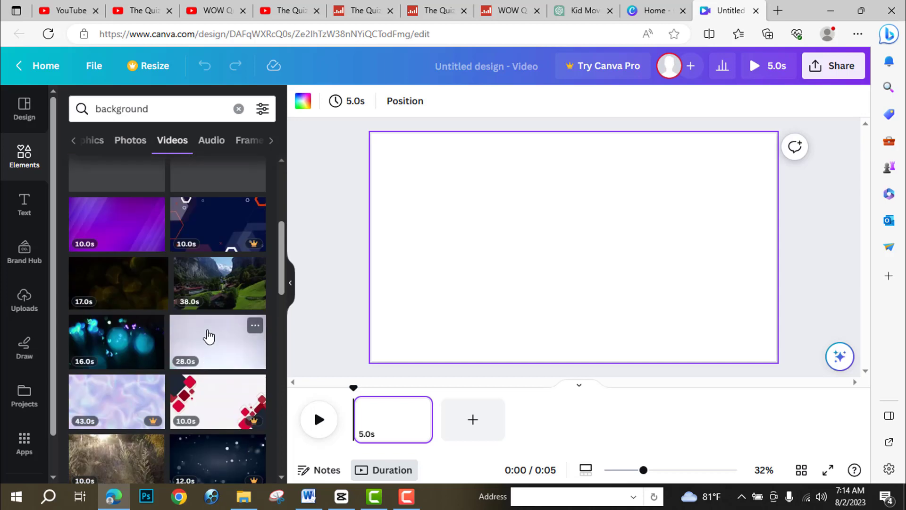
{"action": "left_click", "coordinate": [106, 231]}
Stretch the purple background clip to the page's edges so it covers the whole canvas
{"action": "left_click_drag", "start_coordinate": [576, 155], "coordinate": [577, 135]}
{"action": "left_click_drag", "start_coordinate": [415, 248], "coordinate": [371, 247]}
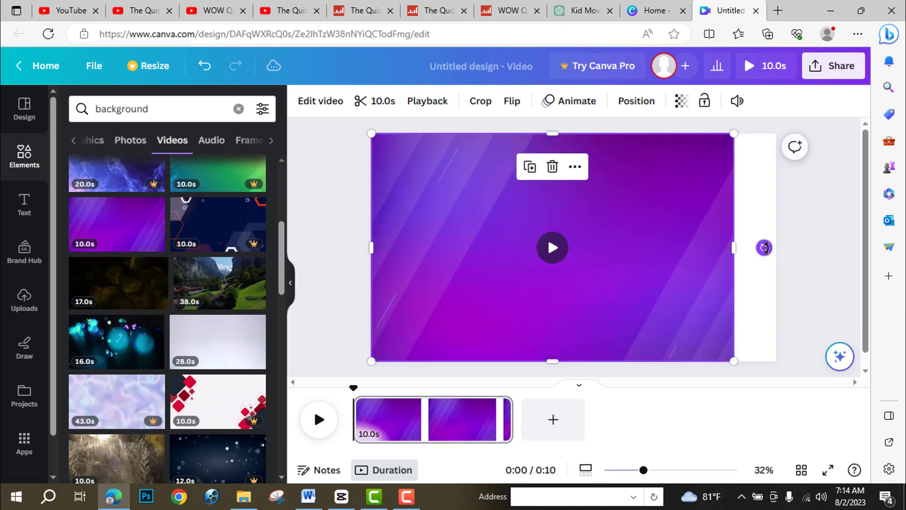
{"action": "left_click_drag", "start_coordinate": [734, 249], "coordinate": [777, 282]}
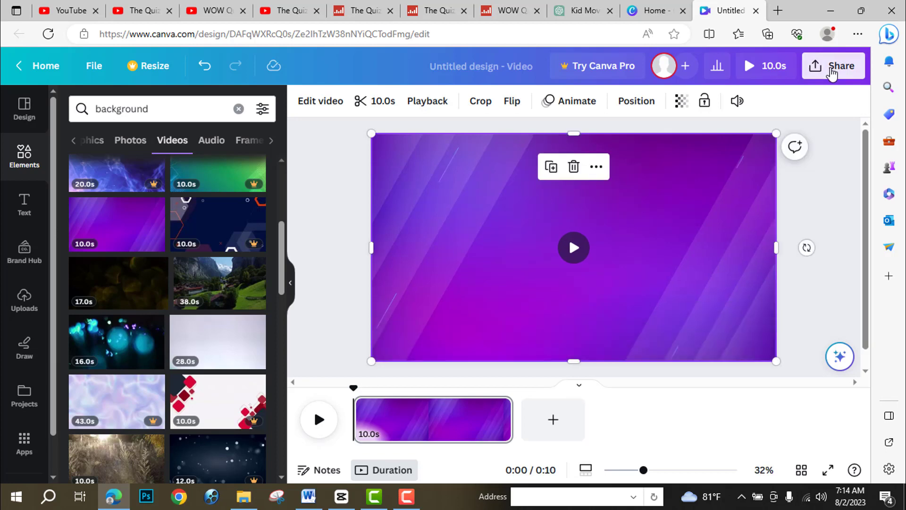
Download the background design as an MP4 video at 1080p (HD) quality
{"action": "left_click", "coordinate": [832, 71]}
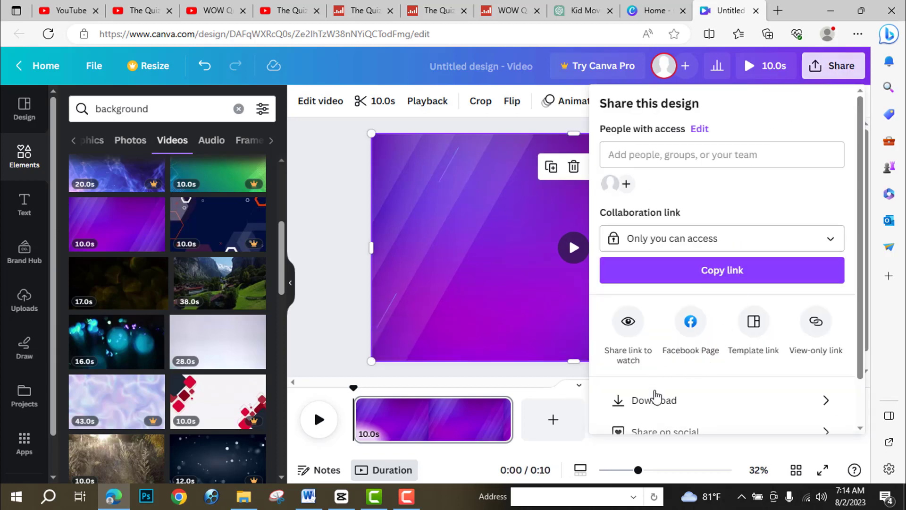
{"action": "left_click", "coordinate": [655, 398]}
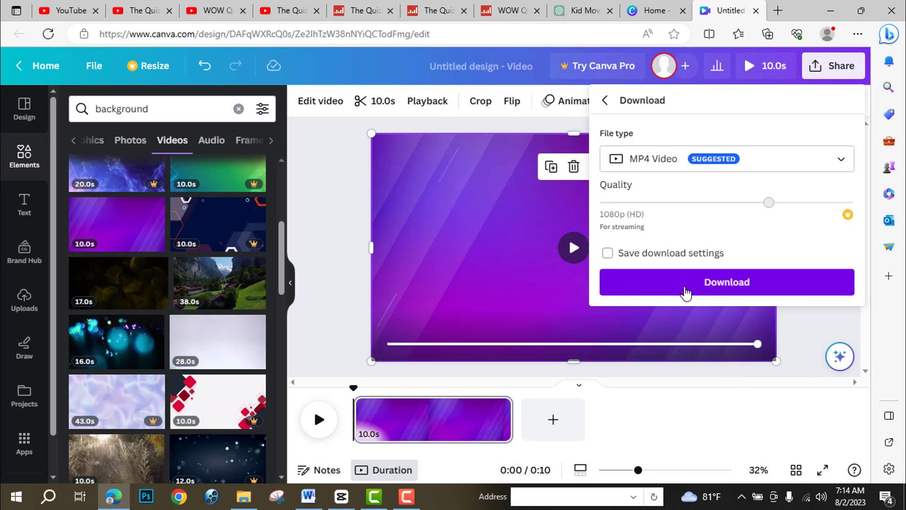
{"action": "left_click", "coordinate": [685, 289]}
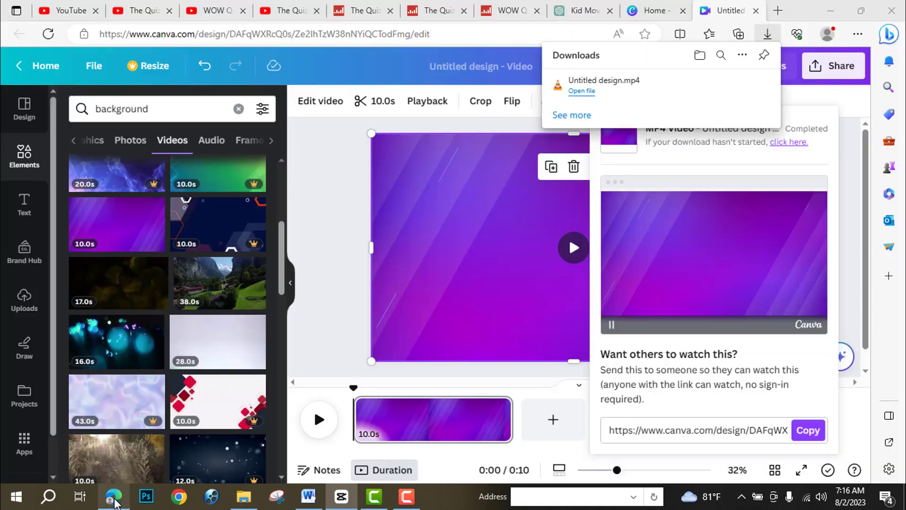
Switch to the YouTube tab, search for "green screen countdown 10 seconds" and look through the resulting timer videos
{"action": "left_click", "coordinate": [113, 496]}
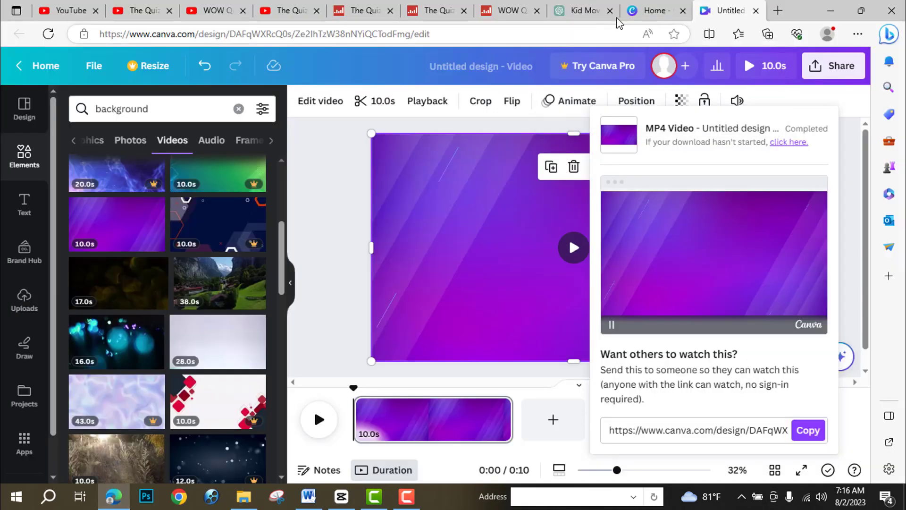
{"action": "left_click", "coordinate": [292, 11]}
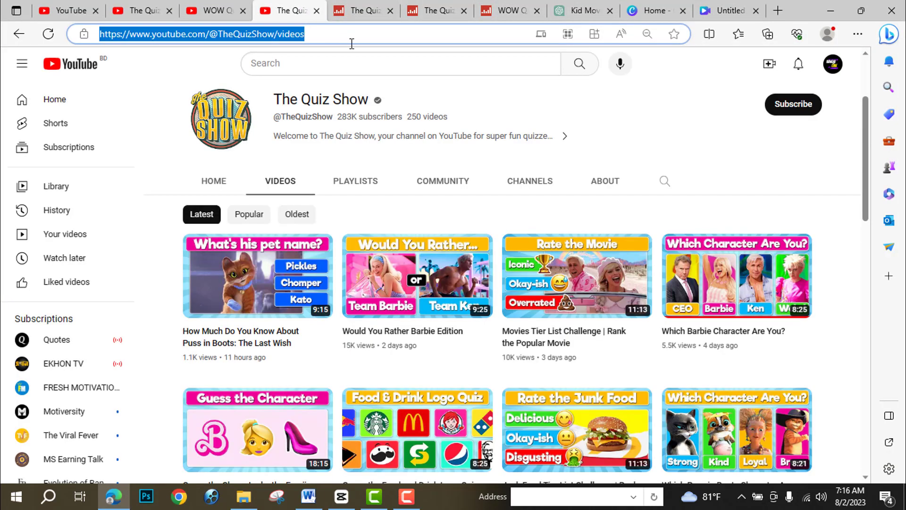
{"action": "left_click", "coordinate": [366, 62]}
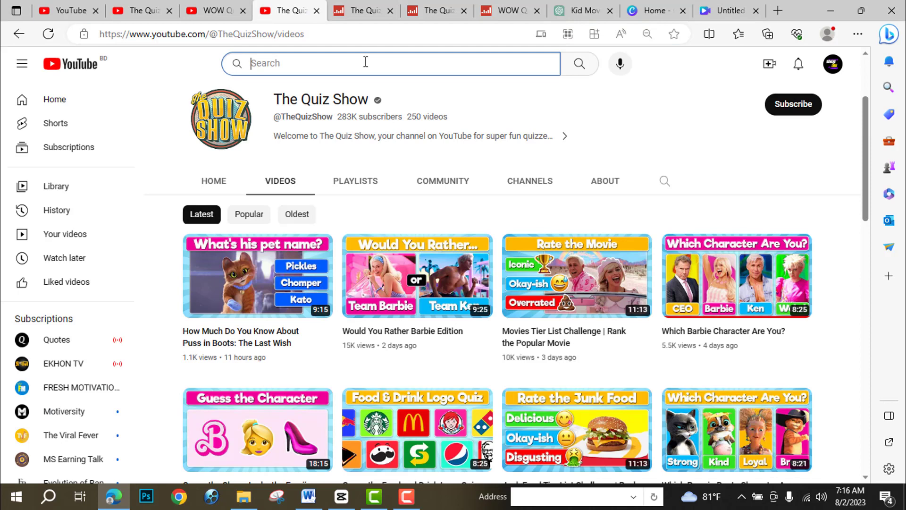
{"action": "type", "text": "green"}
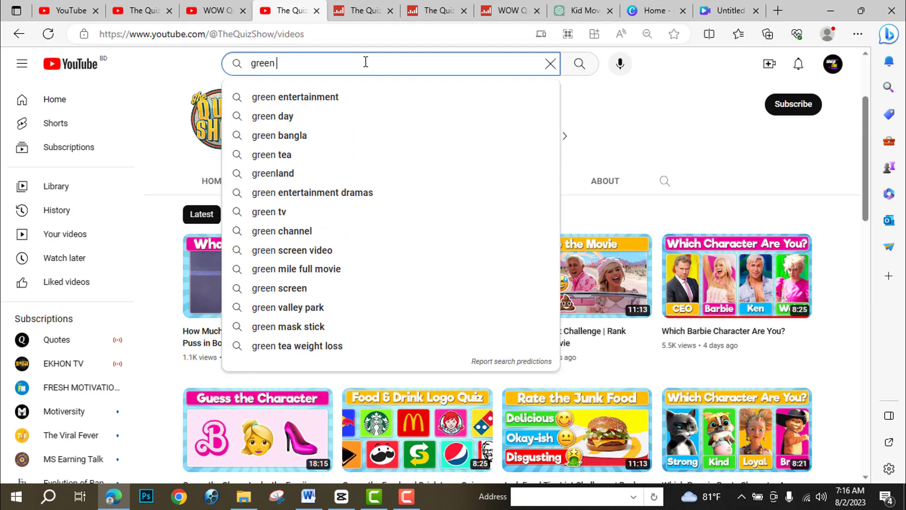
{"action": "type", "text": " scree"}
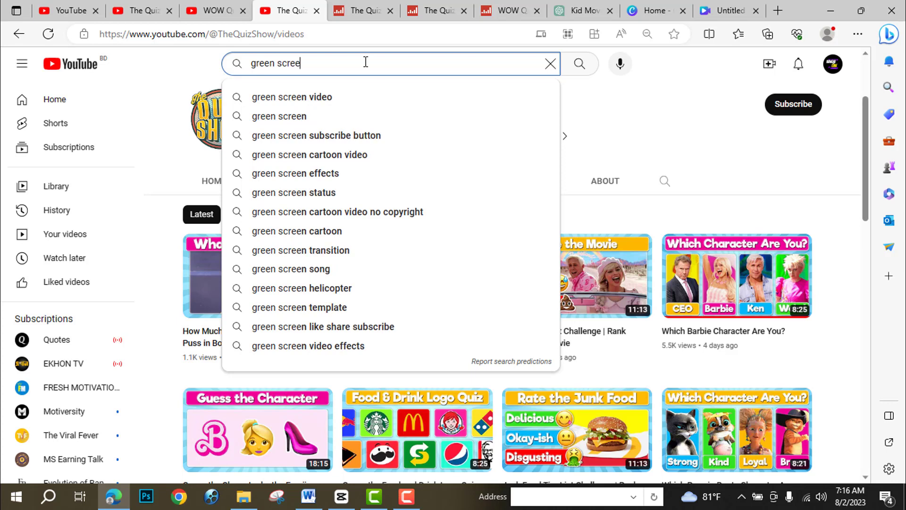
{"action": "type", "text": "n c"}
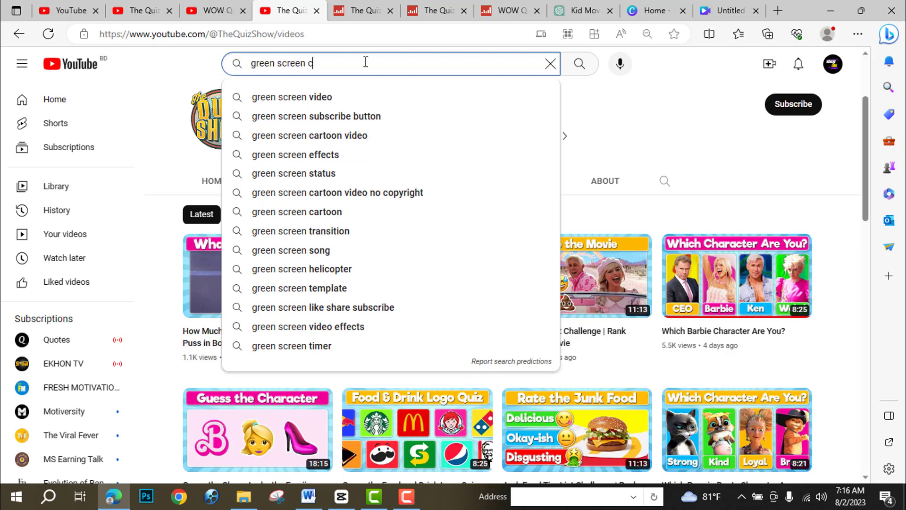
{"action": "type", "text": "ount"}
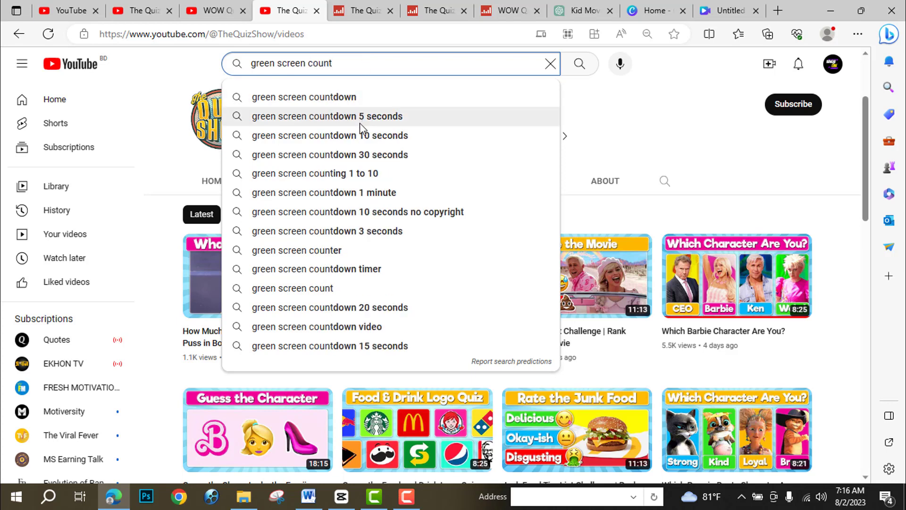
{"action": "left_click", "coordinate": [361, 136]}
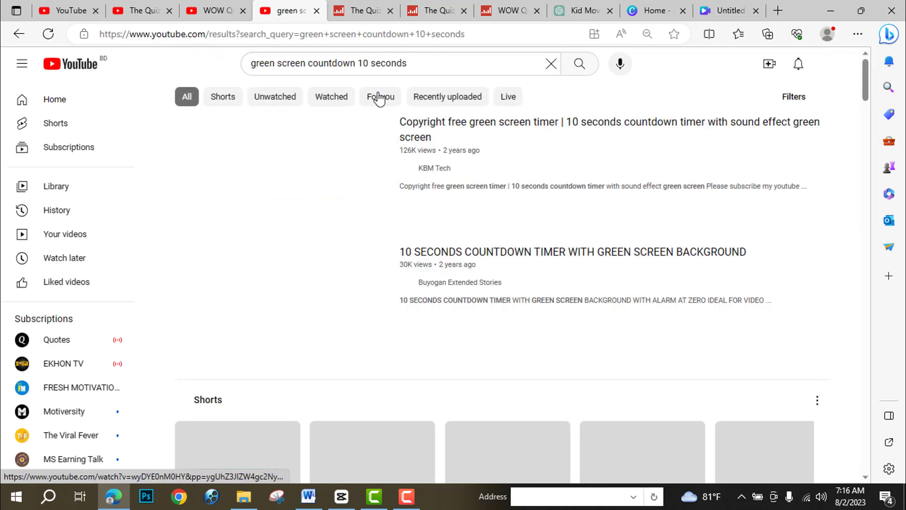
{"action": "scroll", "coordinate": [354, 277], "scroll_direction": "down", "scroll_amount": 5}
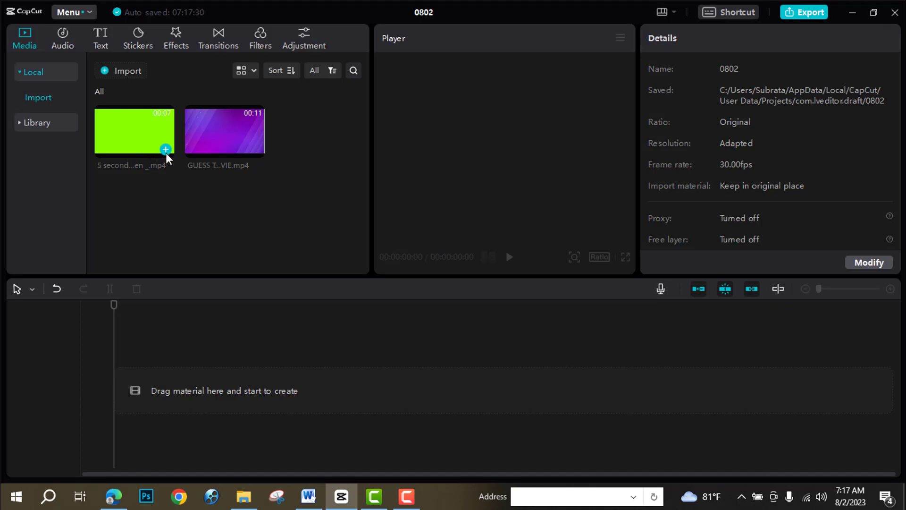
In CapCut, place the purple GUESS THE MOVIE.mp4 background clip on the timeline and set the project's aspect ratio to 16:9
{"action": "left_click_drag", "start_coordinate": [222, 137], "coordinate": [188, 401]}
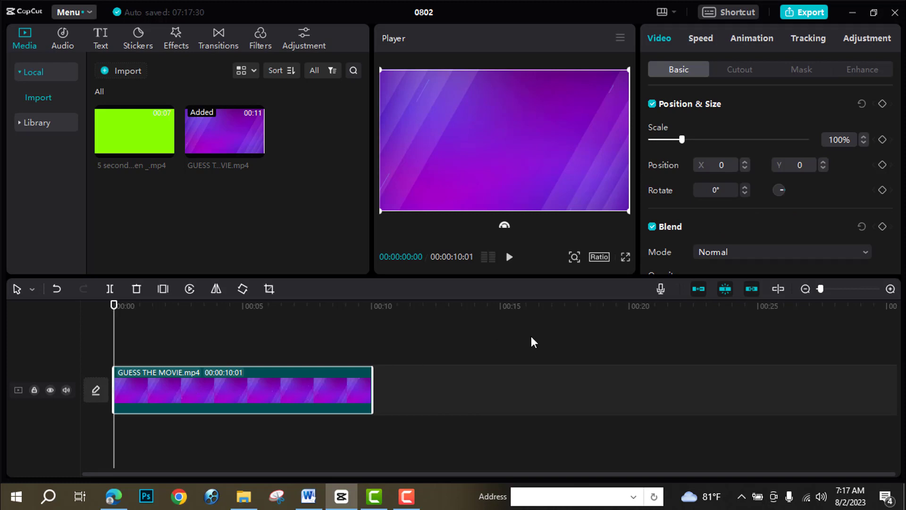
{"action": "left_click", "coordinate": [597, 256]}
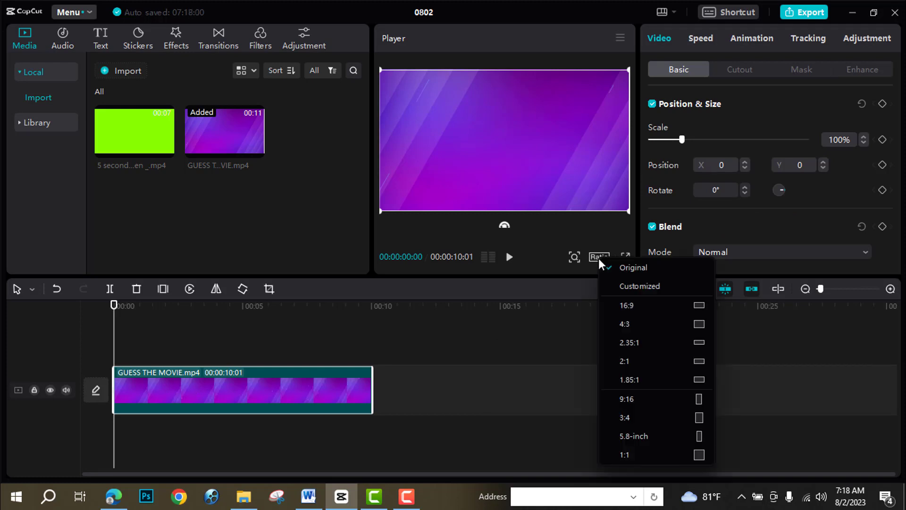
{"action": "left_click", "coordinate": [628, 305]}
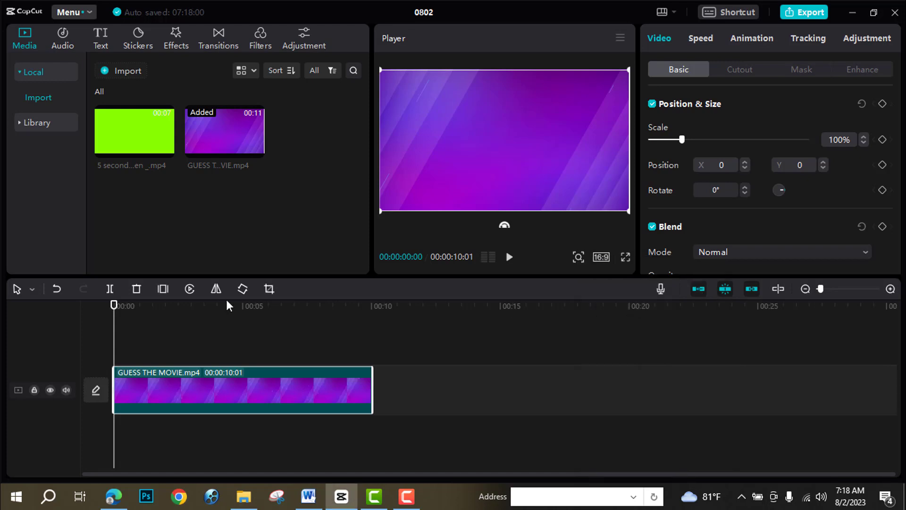
Add a default text clip above the start of the background video and change its text to "GUESS THE MOVIE"
{"action": "left_click", "coordinate": [101, 46]}
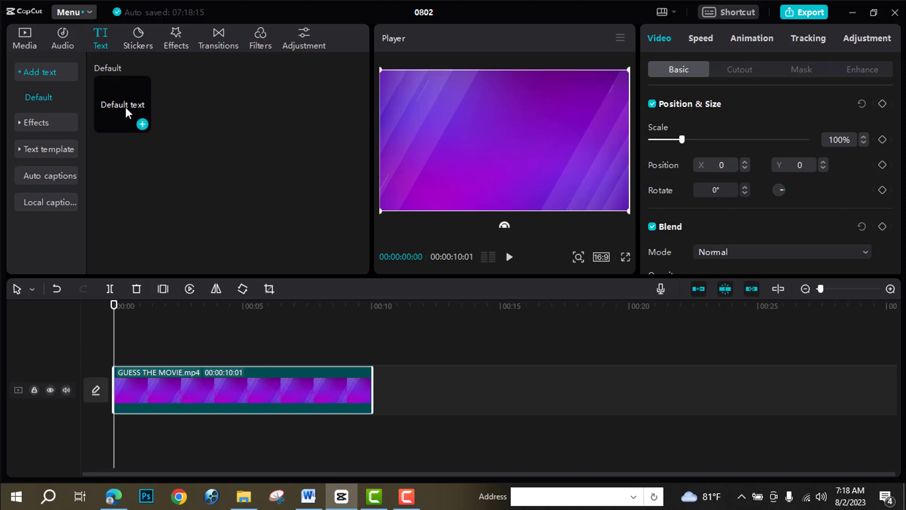
{"action": "left_click_drag", "start_coordinate": [127, 112], "coordinate": [117, 363]}
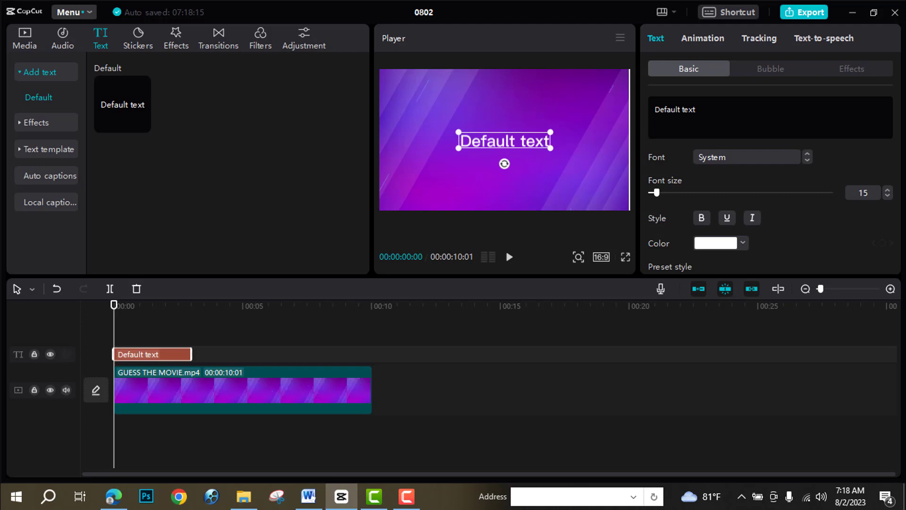
{"action": "left_click_drag", "start_coordinate": [696, 105], "coordinate": [654, 105]}
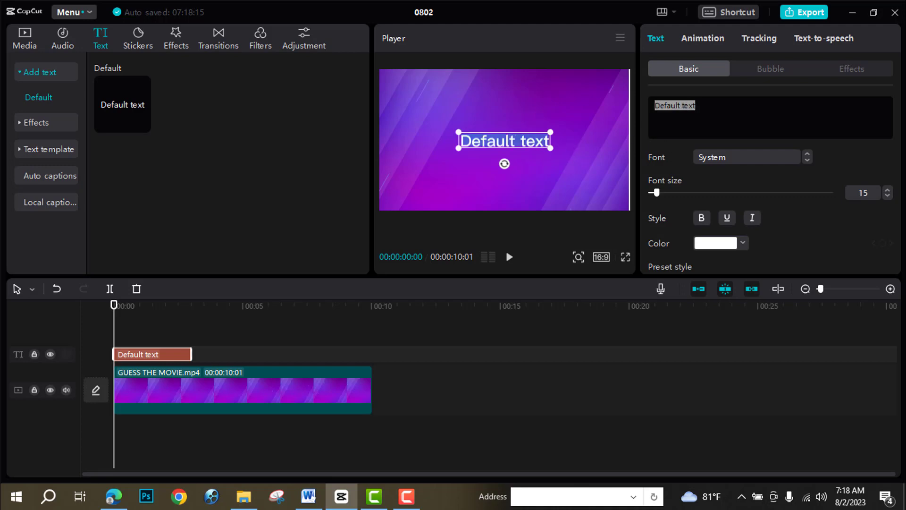
{"action": "type", "text": "G"}
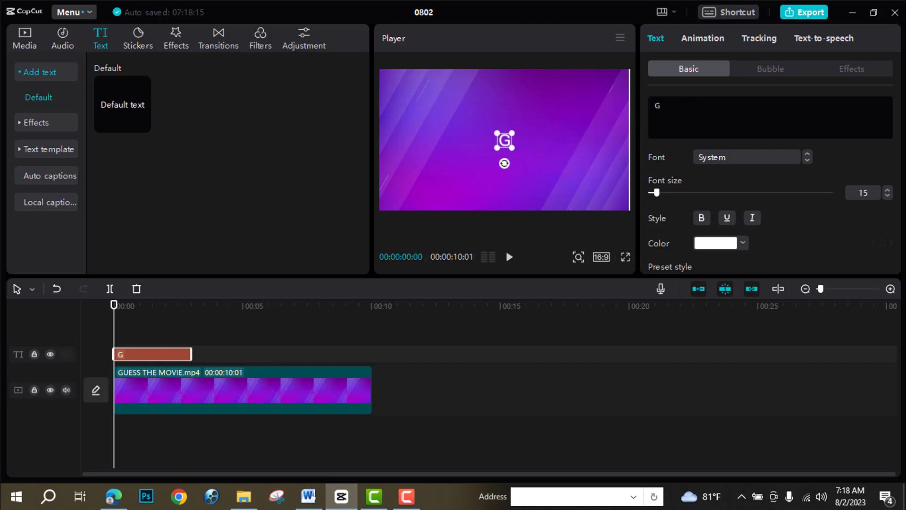
{"action": "type", "text": "UESS"}
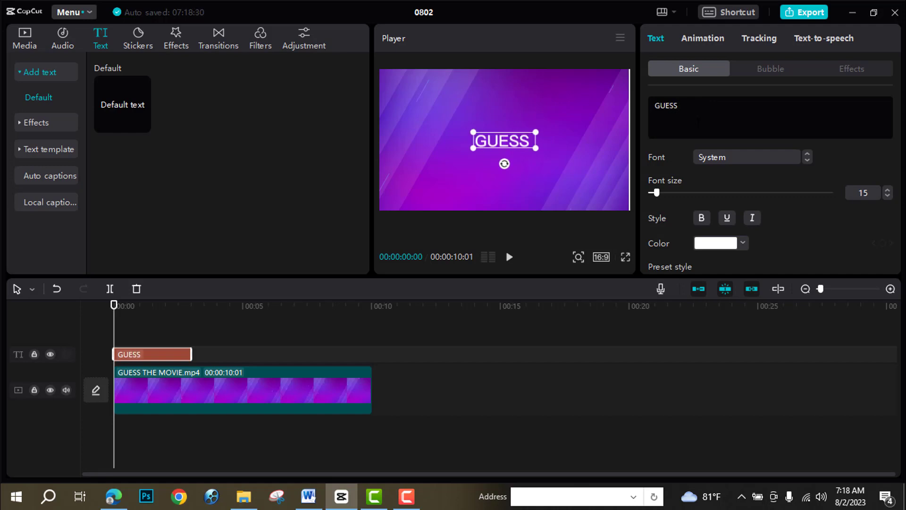
{"action": "type", "text": " THE MOVIE"}
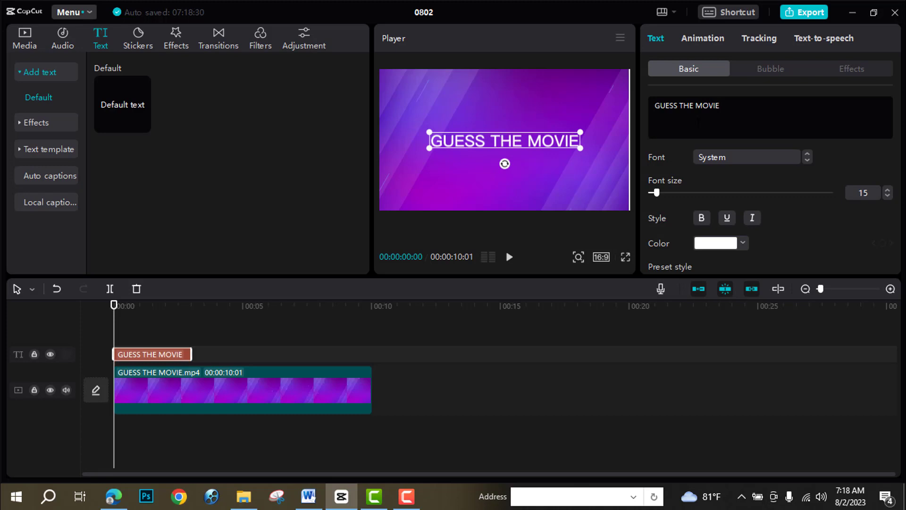
Set the "GUESS THE MOVIE" title's font to AvenirNext and its font size to 11
{"action": "key", "text": "ctrl+a"}
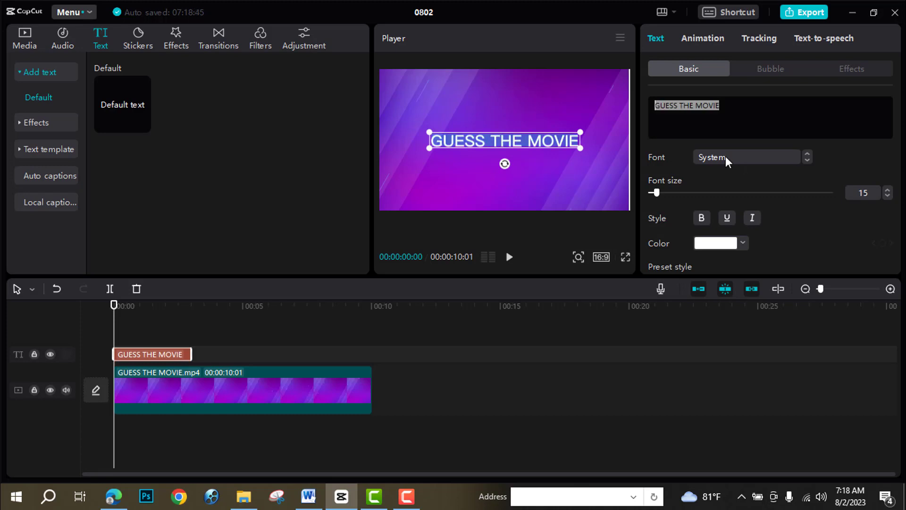
{"action": "left_click", "coordinate": [726, 161]}
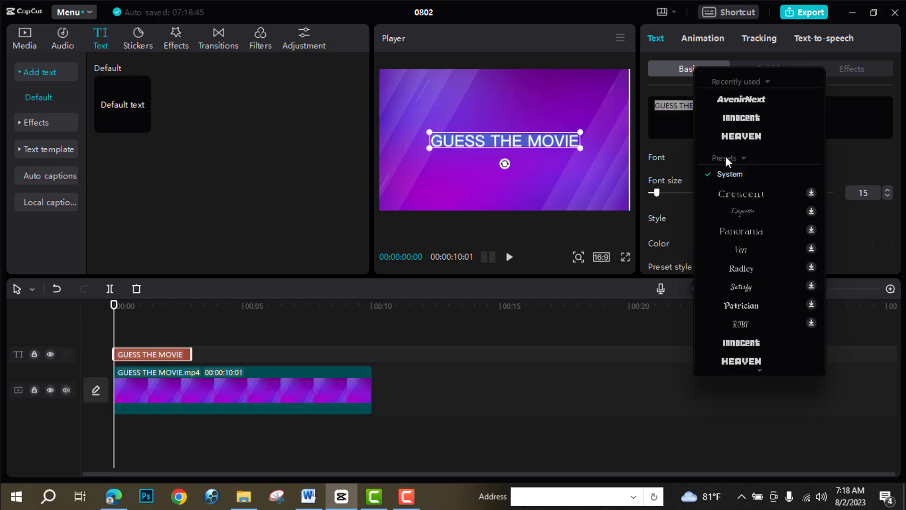
{"action": "left_click", "coordinate": [741, 100]}
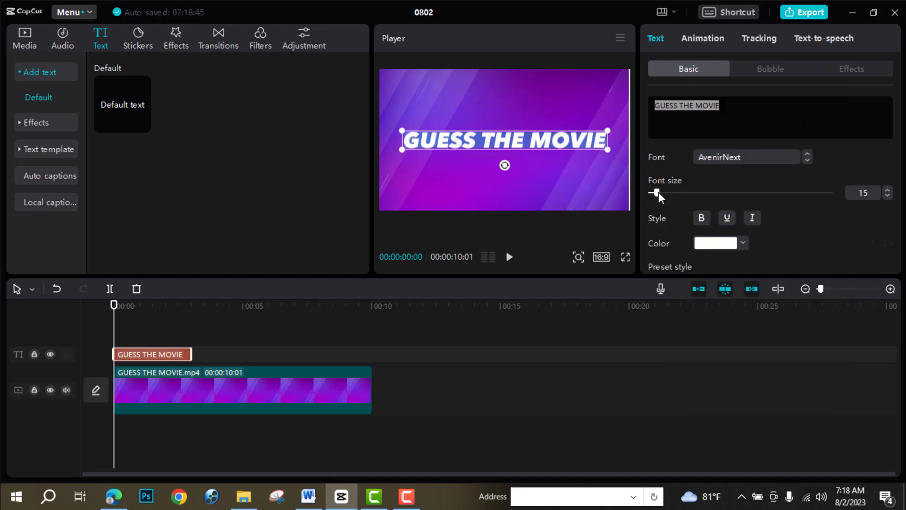
{"action": "left_click_drag", "start_coordinate": [657, 193], "coordinate": [654, 198]}
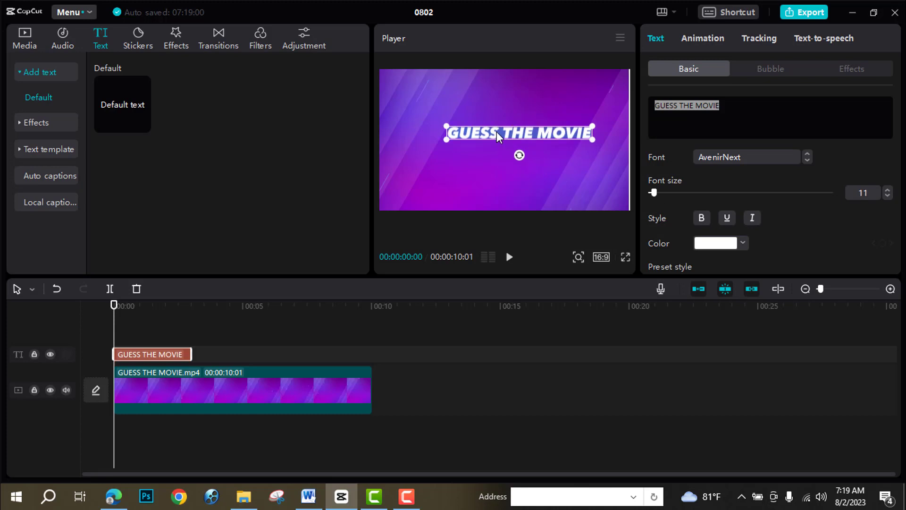
Move the title to the top center of the frame and add a black stroke with thickness 40
{"action": "left_click_drag", "start_coordinate": [483, 142], "coordinate": [489, 81]}
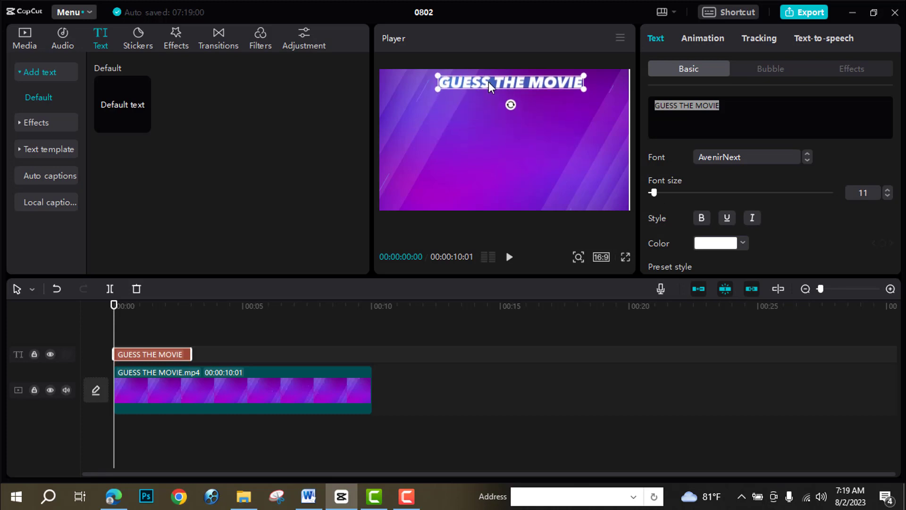
{"action": "left_click", "coordinate": [489, 118]}
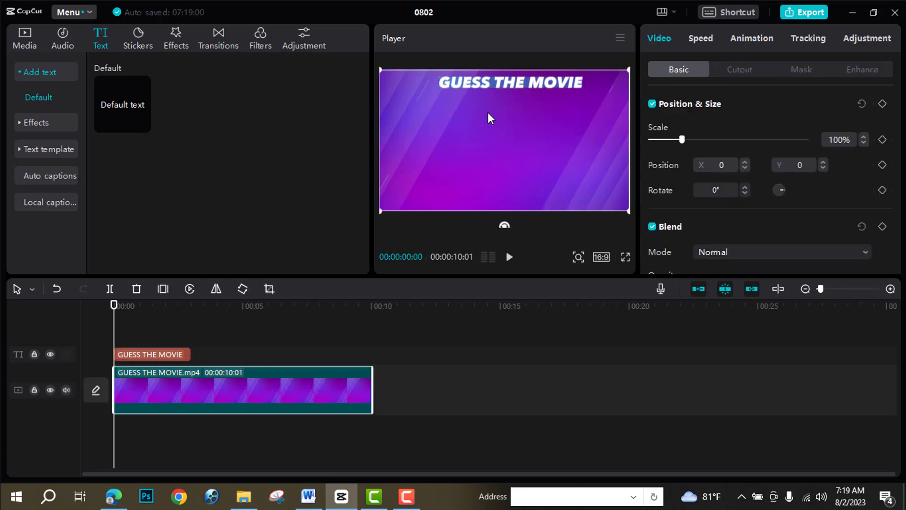
{"action": "left_click", "coordinate": [491, 81]}
{"action": "scroll", "coordinate": [693, 241], "scroll_direction": "down", "scroll_amount": 5}
{"action": "scroll", "coordinate": [693, 241], "scroll_direction": "up", "scroll_amount": 1}
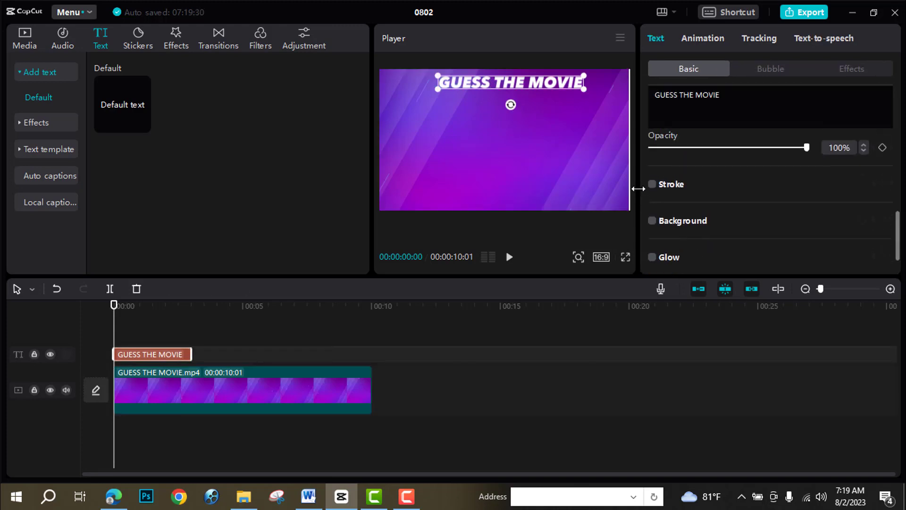
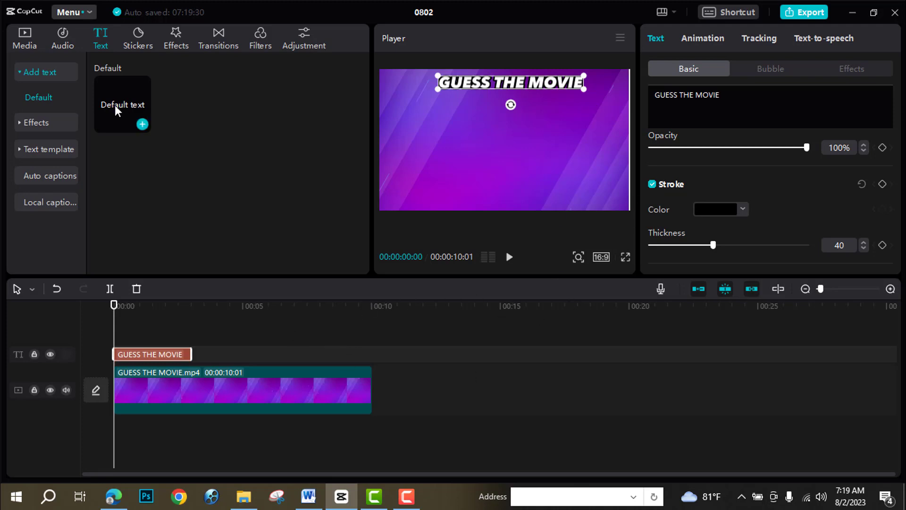
Add a second default text clip above the title at the start of the timeline, reading "1"
{"action": "left_click_drag", "start_coordinate": [115, 104], "coordinate": [114, 335]}
{"action": "type", "text": "1"}
{"action": "left_click", "coordinate": [130, 306]}
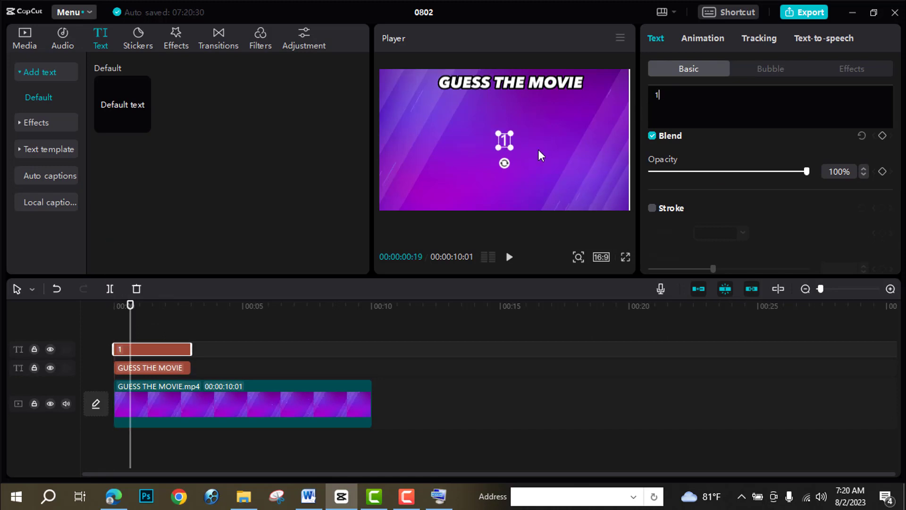
Make the number "1" bold in the ZY Jovial font and place it in the upper-left corner of the frame
{"action": "double_click", "coordinate": [646, 99]}
{"action": "scroll", "coordinate": [695, 199], "scroll_direction": "up", "scroll_amount": 5}
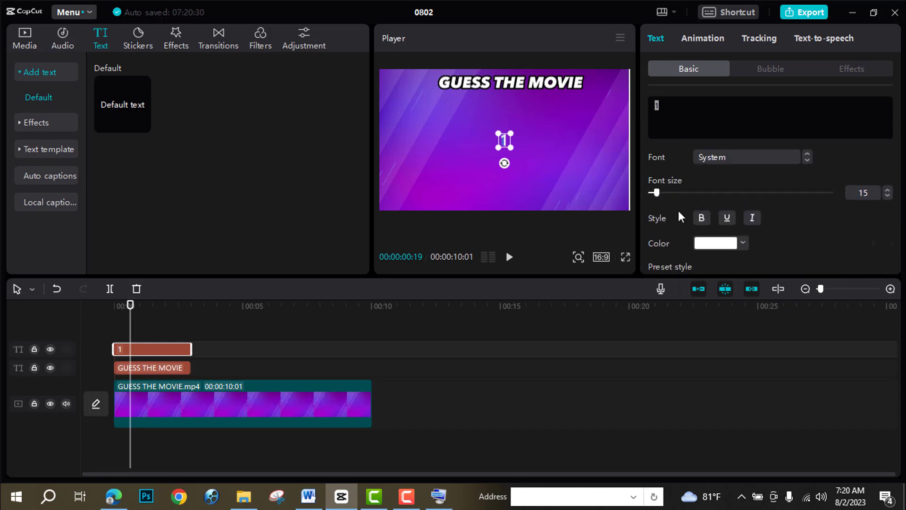
{"action": "left_click", "coordinate": [701, 218]}
{"action": "left_click", "coordinate": [735, 157]}
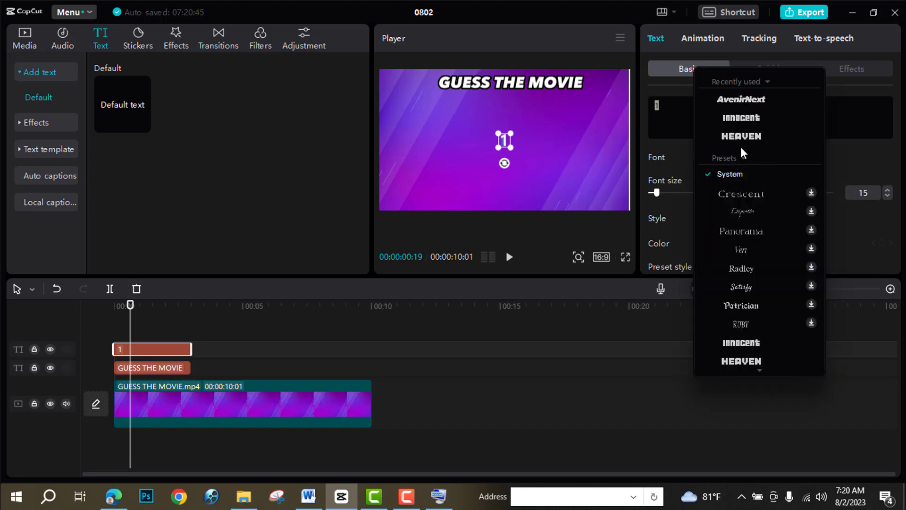
{"action": "left_click", "coordinate": [742, 136]}
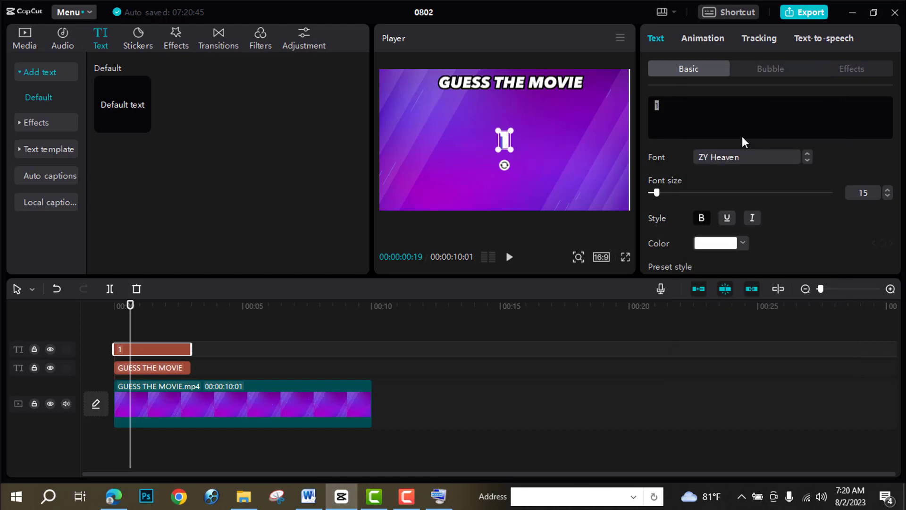
{"action": "left_click", "coordinate": [743, 157]}
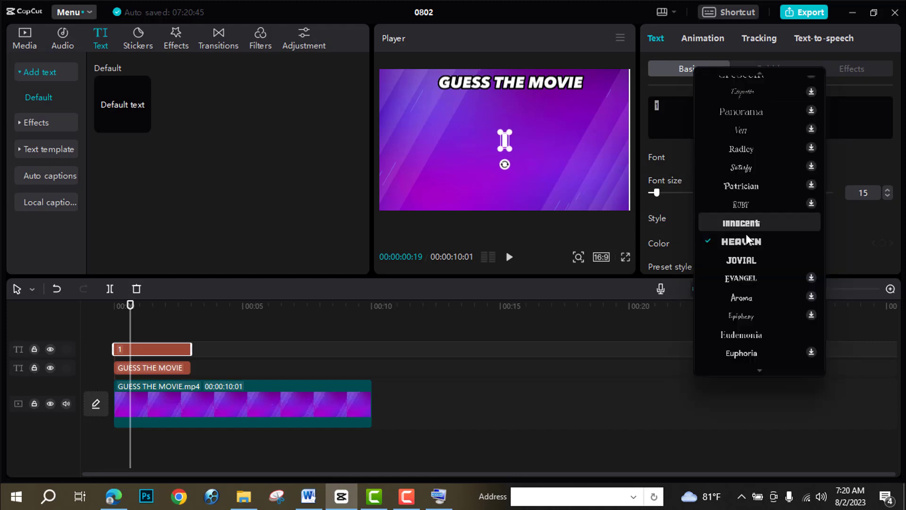
{"action": "left_click", "coordinate": [742, 260]}
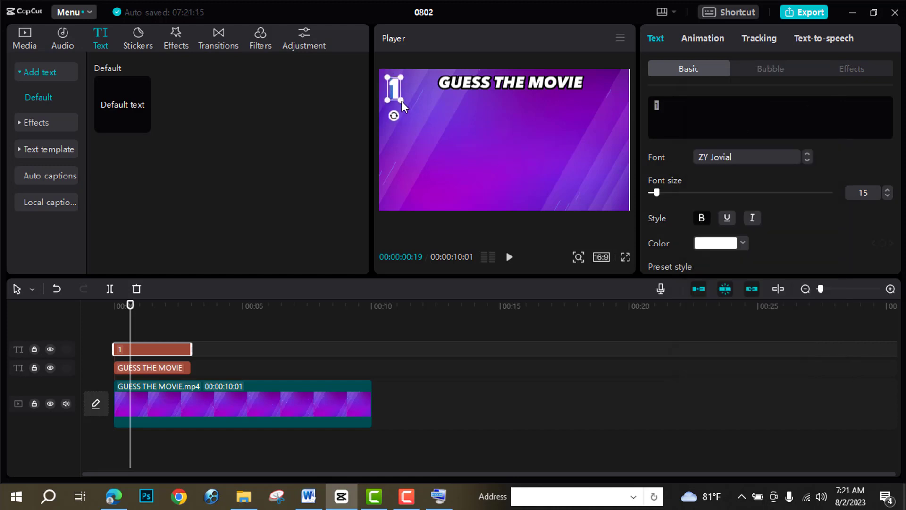
{"action": "left_click_drag", "start_coordinate": [395, 87], "coordinate": [395, 84]}
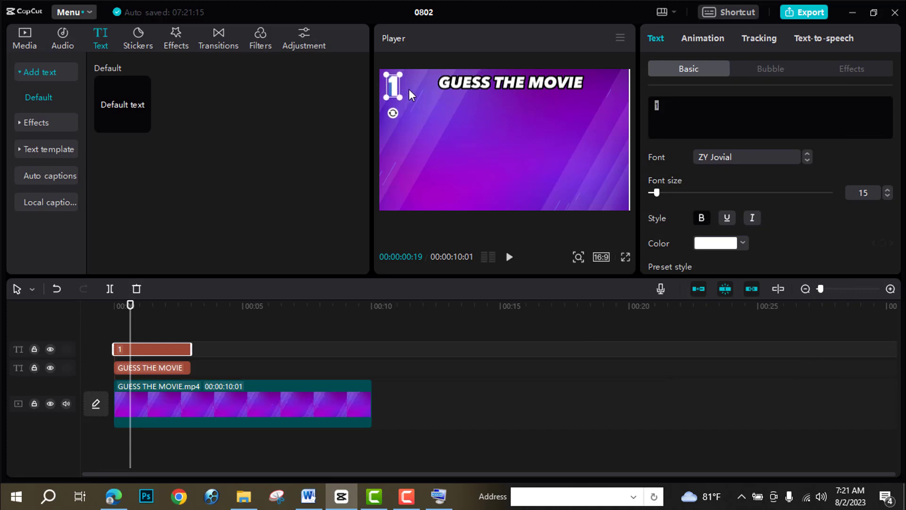
Extend the title clip to the end of the background video and preview a 2-second Typewriter entrance animation on it
{"action": "left_click", "coordinate": [179, 368]}
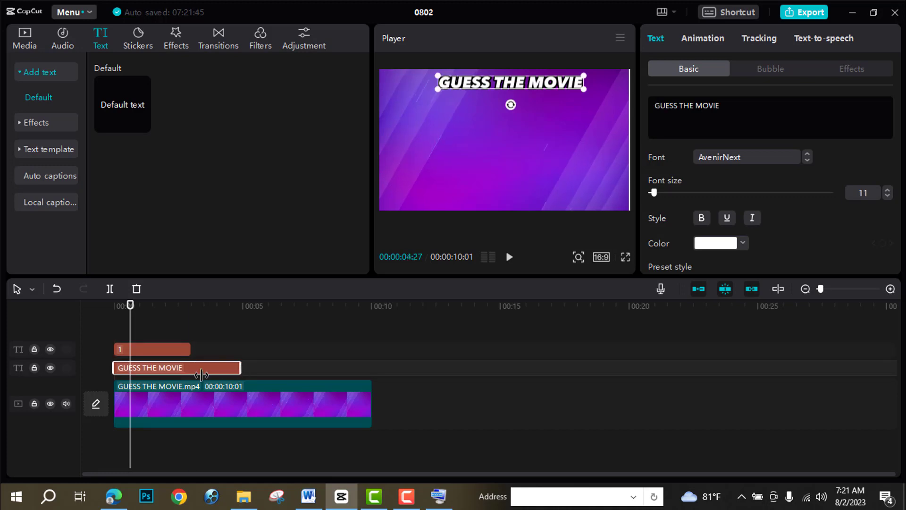
{"action": "left_click_drag", "start_coordinate": [189, 373], "coordinate": [371, 385]}
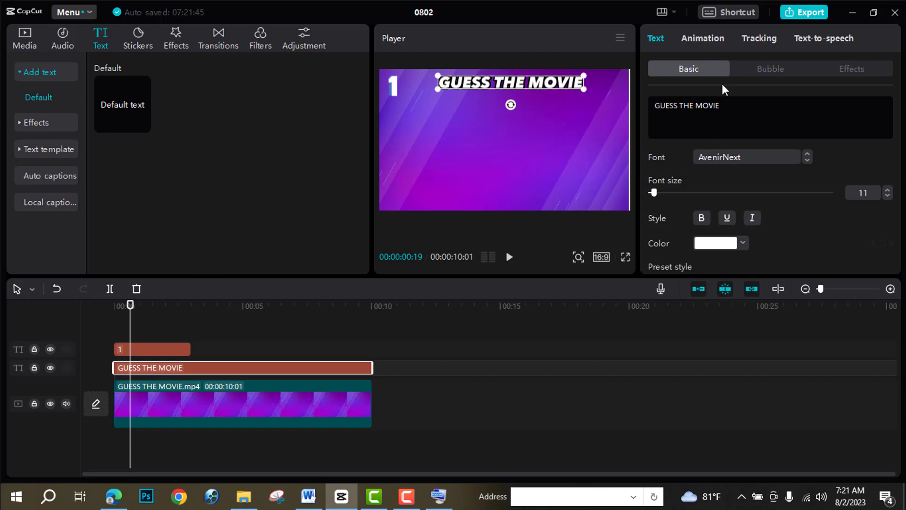
{"action": "left_click", "coordinate": [709, 38]}
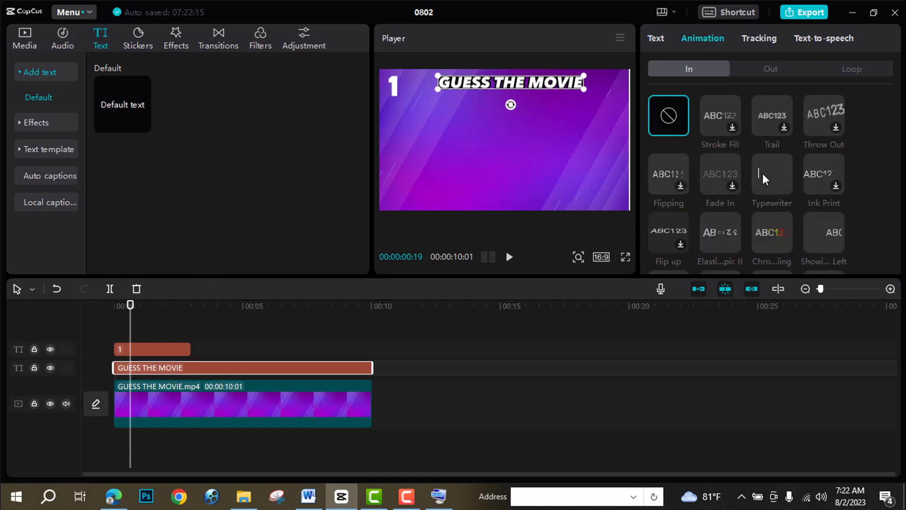
{"action": "left_click", "coordinate": [763, 173]}
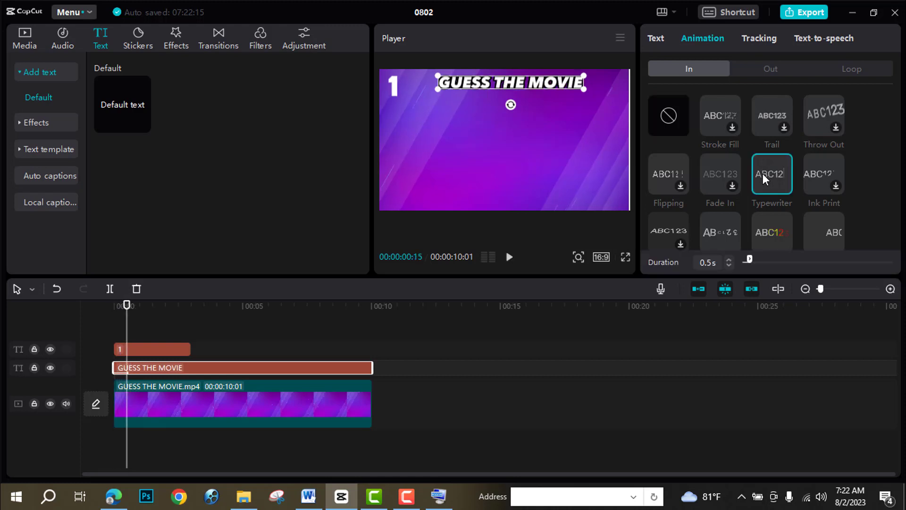
{"action": "left_click", "coordinate": [714, 266]}
{"action": "type", "text": "2s"}
{"action": "left_click_drag", "start_coordinate": [126, 309], "coordinate": [114, 310]}
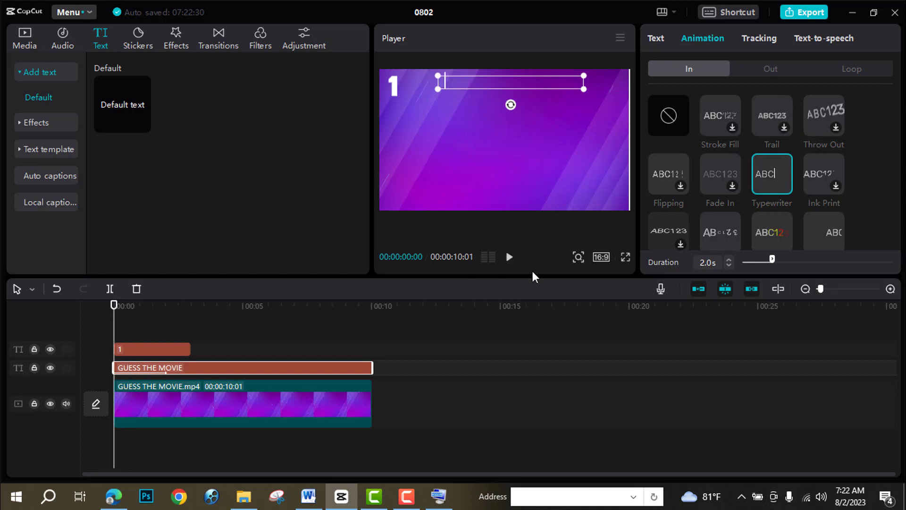
{"action": "left_click", "coordinate": [509, 257]}
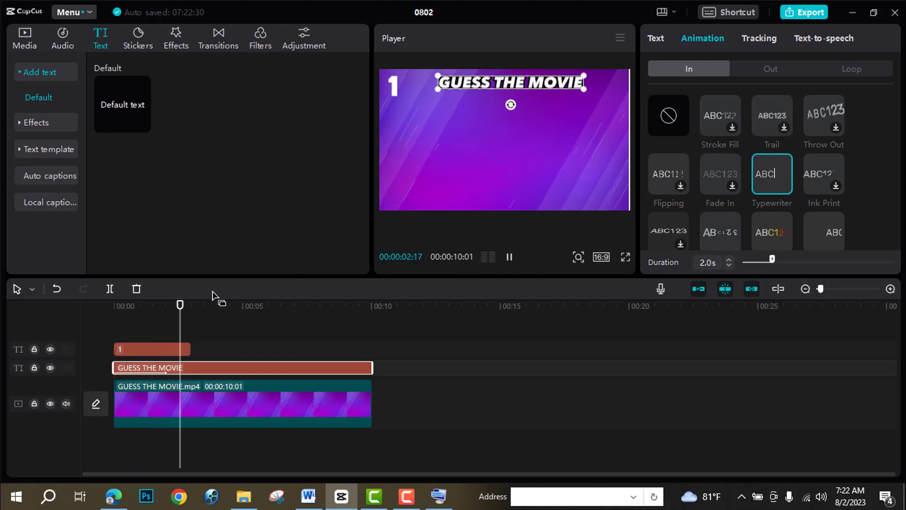
{"action": "left_click_drag", "start_coordinate": [194, 308], "coordinate": [133, 327]}
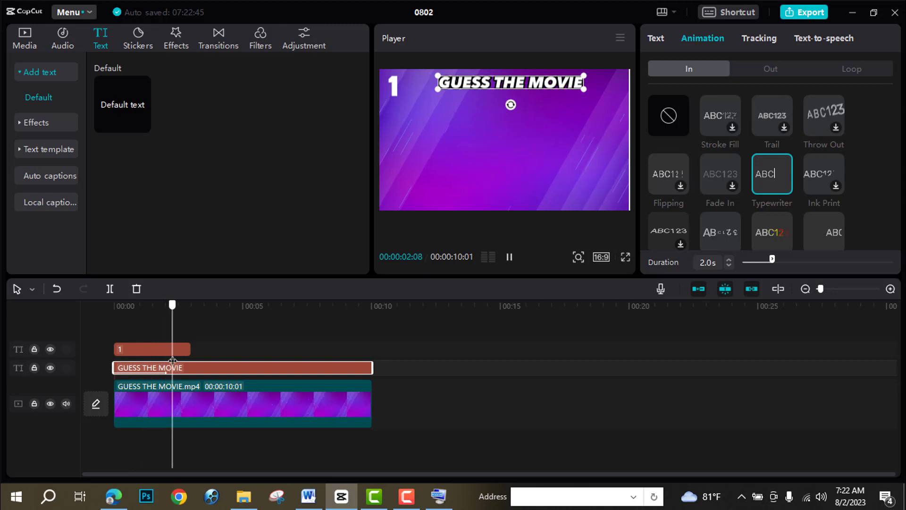
{"action": "key", "text": "space"}
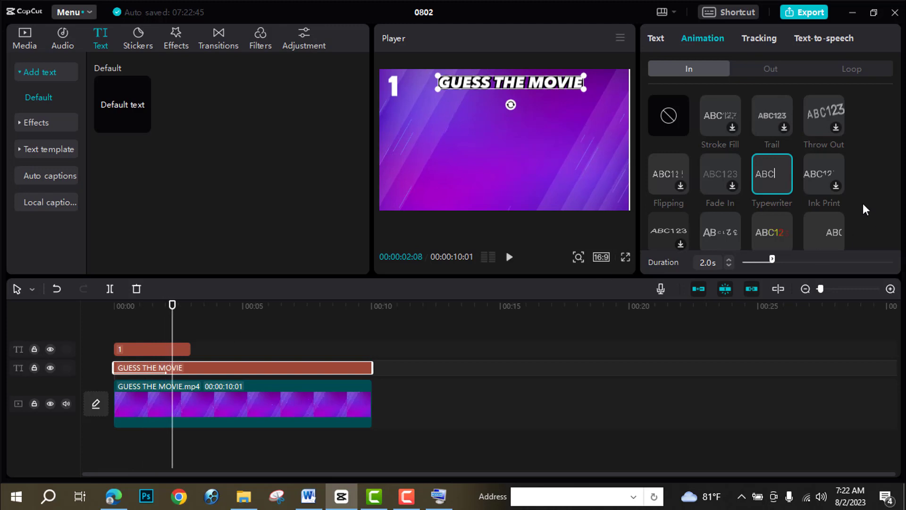
Switch the title's entrance animation to Ink Print and play it back
{"action": "left_click", "coordinate": [837, 183]}
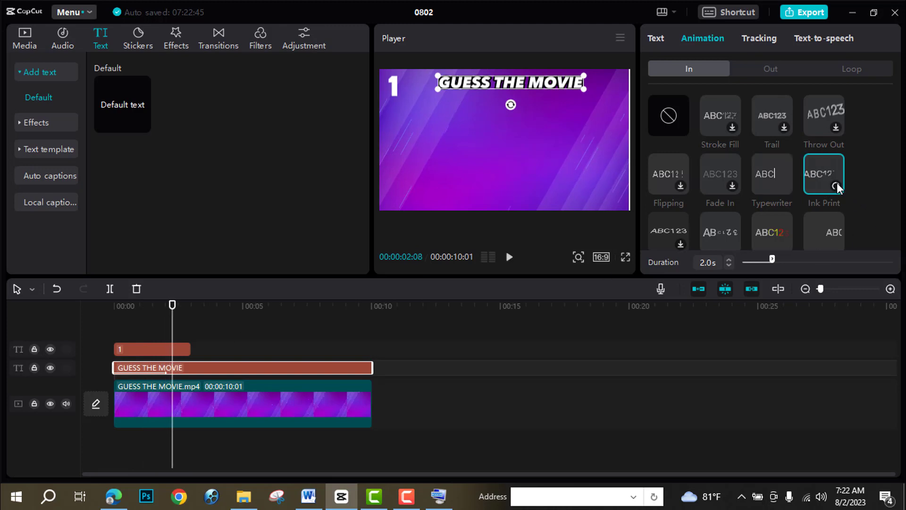
{"action": "left_click", "coordinate": [510, 257]}
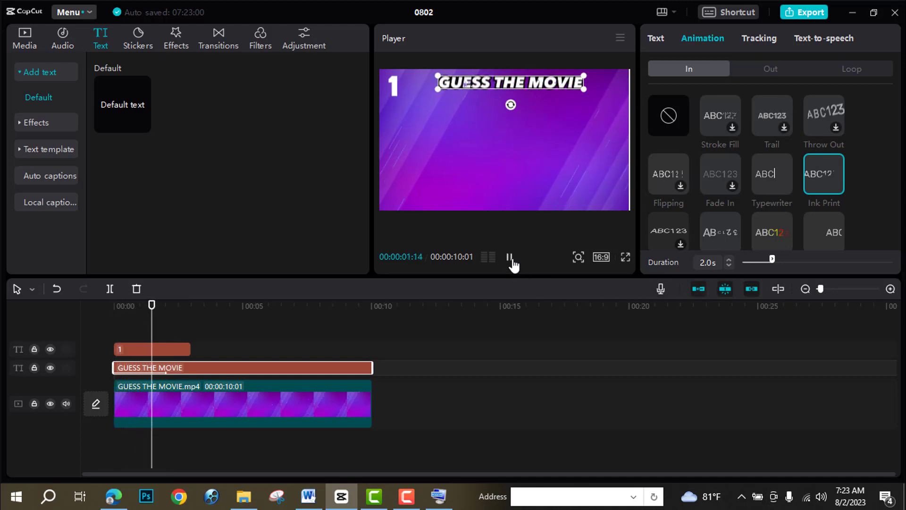
{"action": "left_click", "coordinate": [510, 258]}
Extend the "1" clip to the end of the background video and give it a 2-second Flip up entrance animation
{"action": "left_click", "coordinate": [171, 352]}
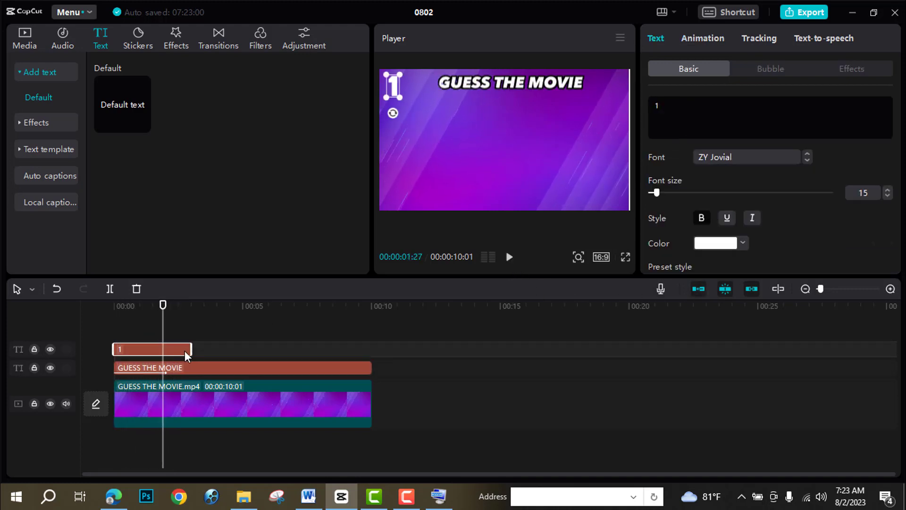
{"action": "left_click_drag", "start_coordinate": [191, 349], "coordinate": [371, 370]}
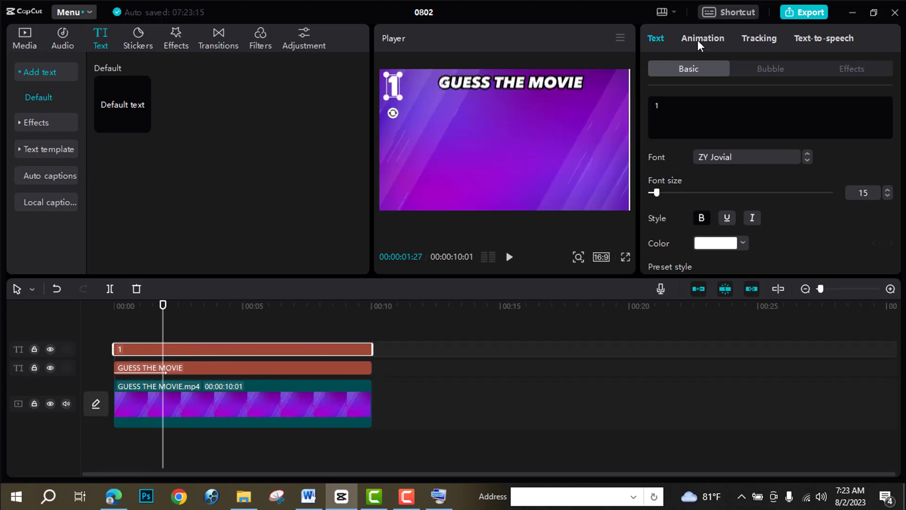
{"action": "left_click", "coordinate": [698, 40]}
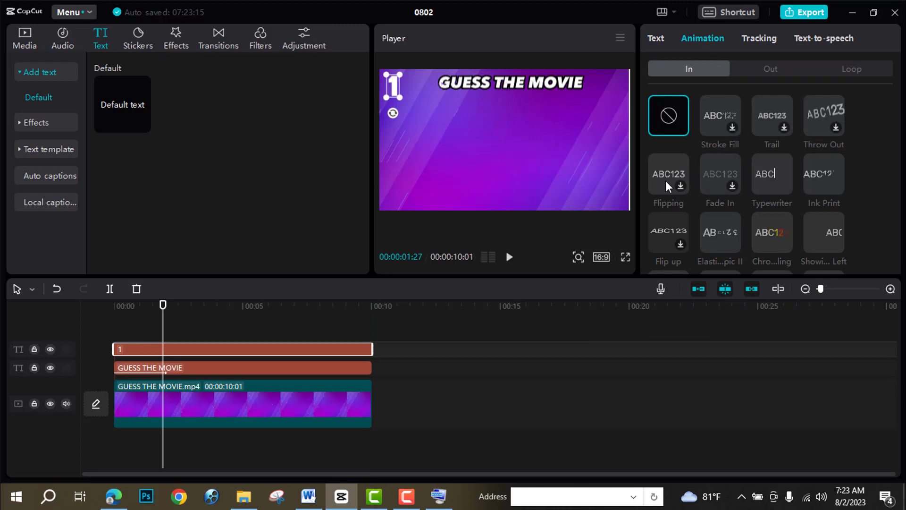
{"action": "scroll", "coordinate": [675, 179], "scroll_direction": "down", "scroll_amount": 1}
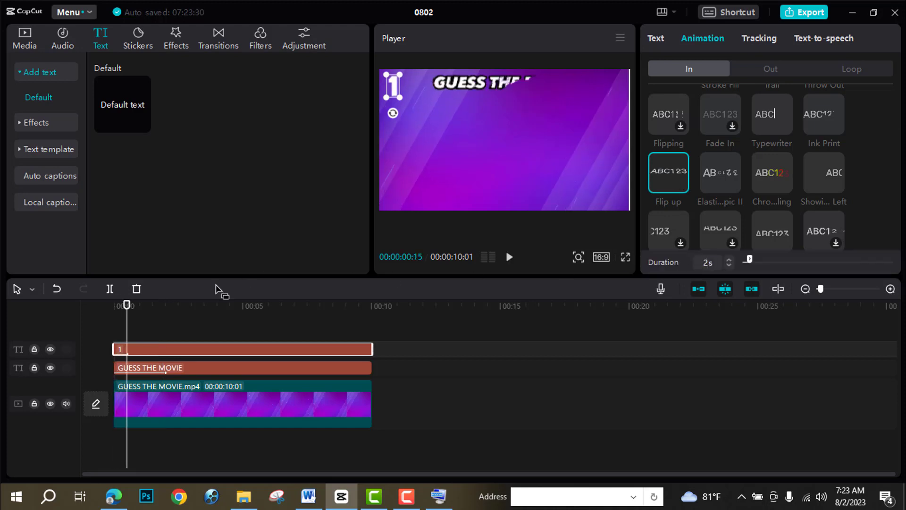
{"action": "left_click", "coordinate": [515, 255]}
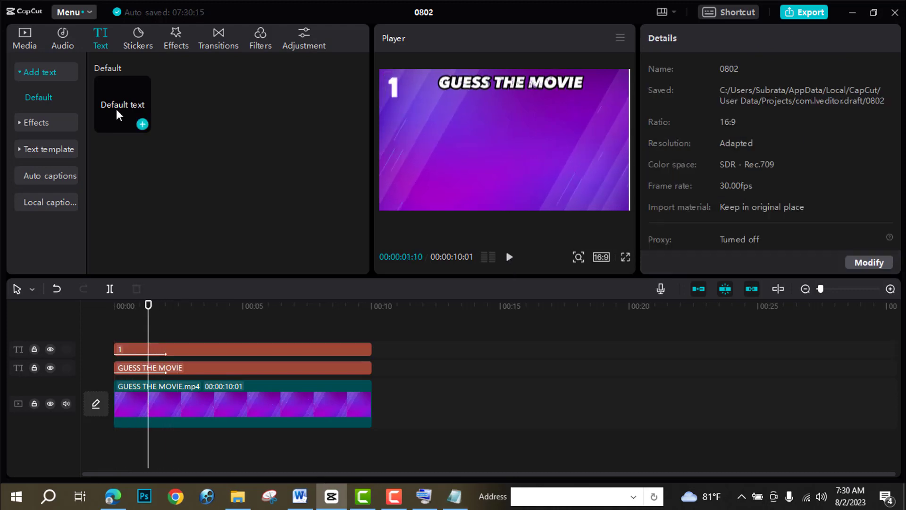
Add a third default text clip above the "1" clip at the timeline start and extend it to about 6.5 seconds
{"action": "left_click_drag", "start_coordinate": [116, 109], "coordinate": [113, 332]}
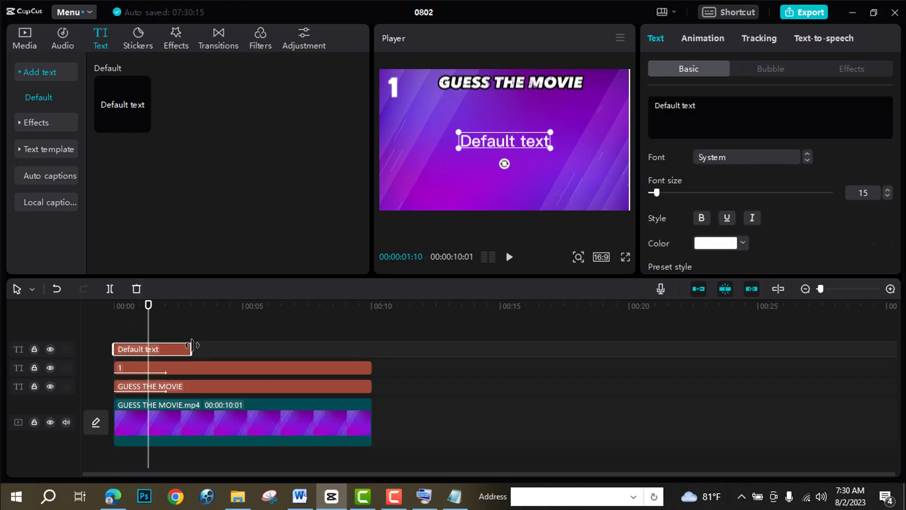
{"action": "left_click_drag", "start_coordinate": [192, 350], "coordinate": [283, 350]}
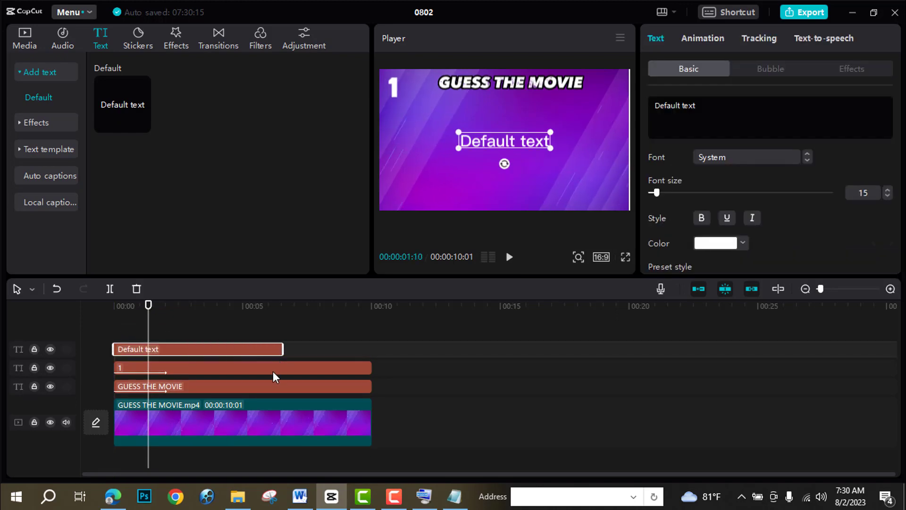
Switch to the ChatGPT page in the browser and copy Moana's emoji pair with its plus sign from the movie table
{"action": "left_click", "coordinate": [113, 495]}
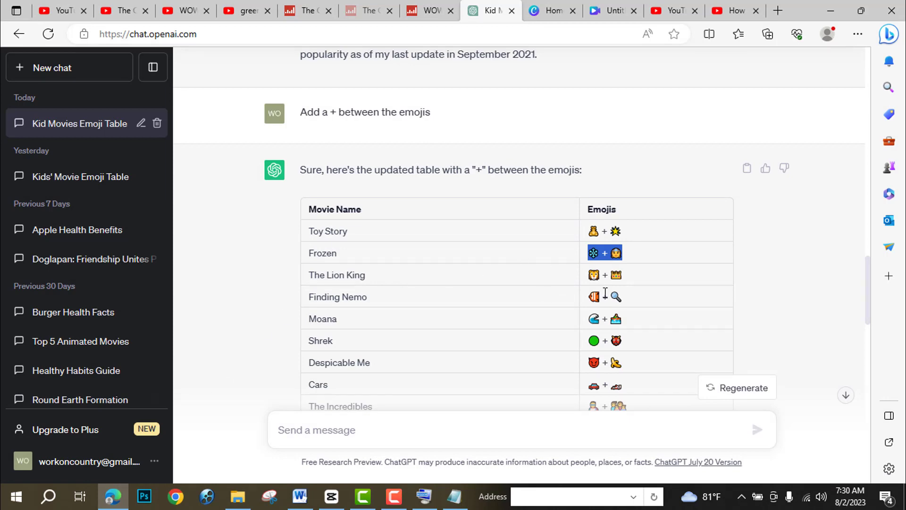
{"action": "left_click", "coordinate": [597, 324]}
{"action": "left_click_drag", "start_coordinate": [598, 324], "coordinate": [620, 320]}
{"action": "key", "text": "ctrl+c"}
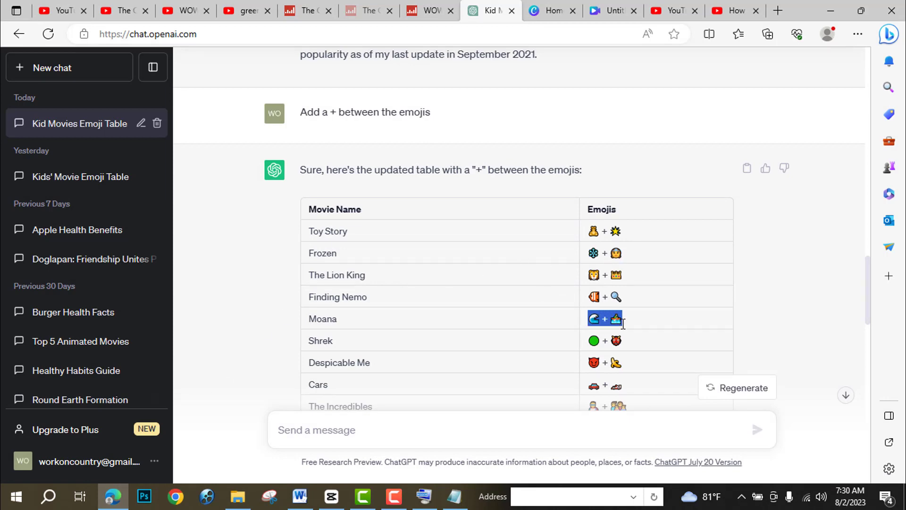
{"action": "right_click", "coordinate": [611, 317]}
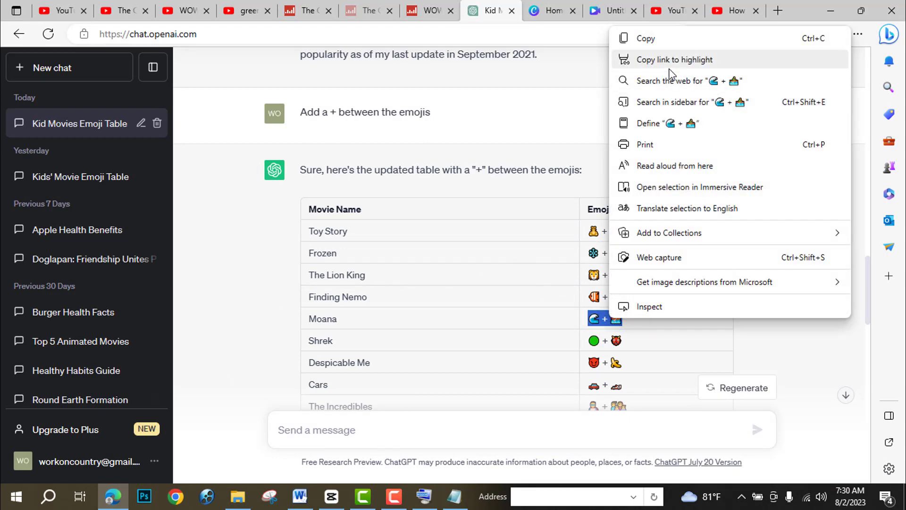
{"action": "left_click", "coordinate": [635, 38]}
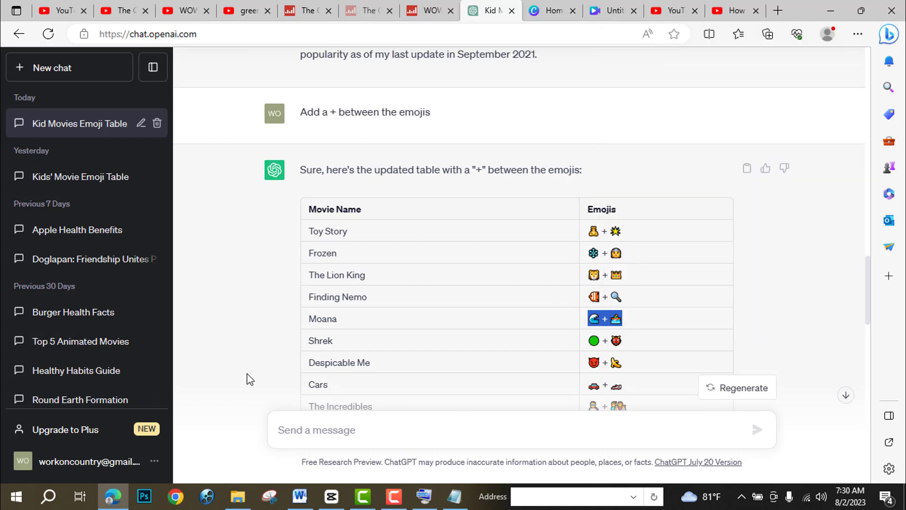
Back in CapCut, replace the default text with the copied Moana emojis and enlarge them to about twice their size
{"action": "left_click", "coordinate": [325, 497]}
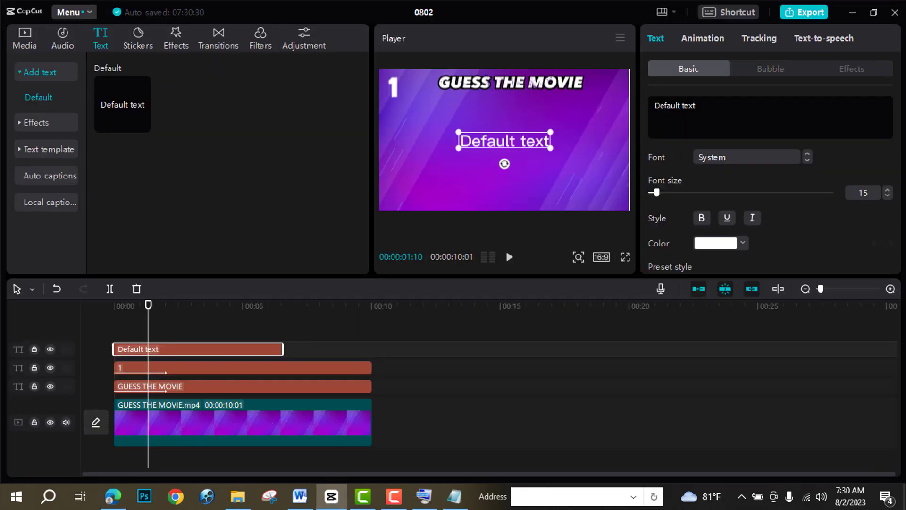
{"action": "left_click_drag", "start_coordinate": [698, 105], "coordinate": [656, 105]}
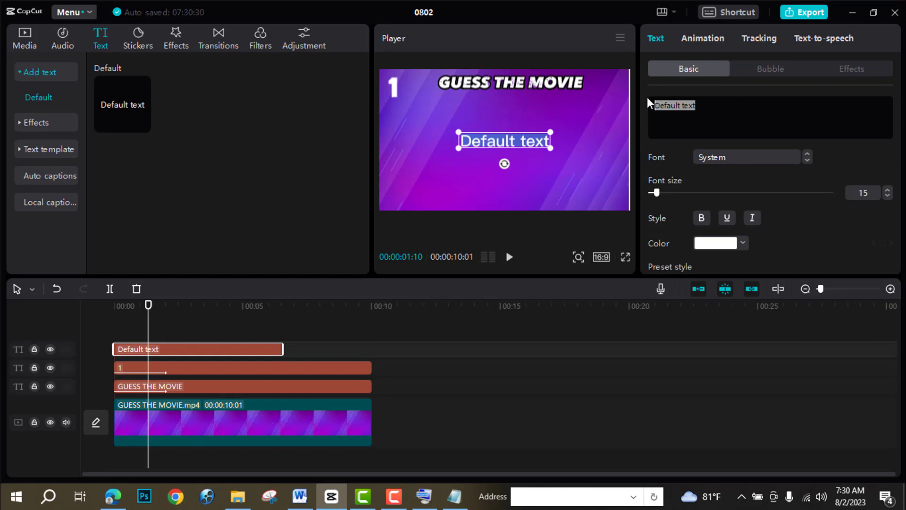
{"action": "key", "text": "ctrl+v"}
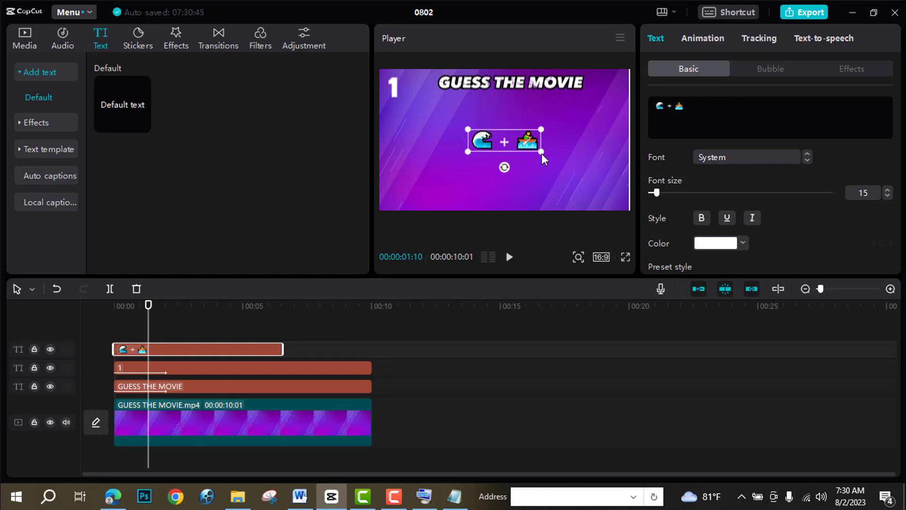
{"action": "mouse_move", "coordinate": [541, 154]}
{"action": "left_mouse_down"}
{"action": "mouse_move", "coordinate": [567, 172]}
{"action": "mouse_move", "coordinate": [546, 151]}
{"action": "left_mouse_up"}
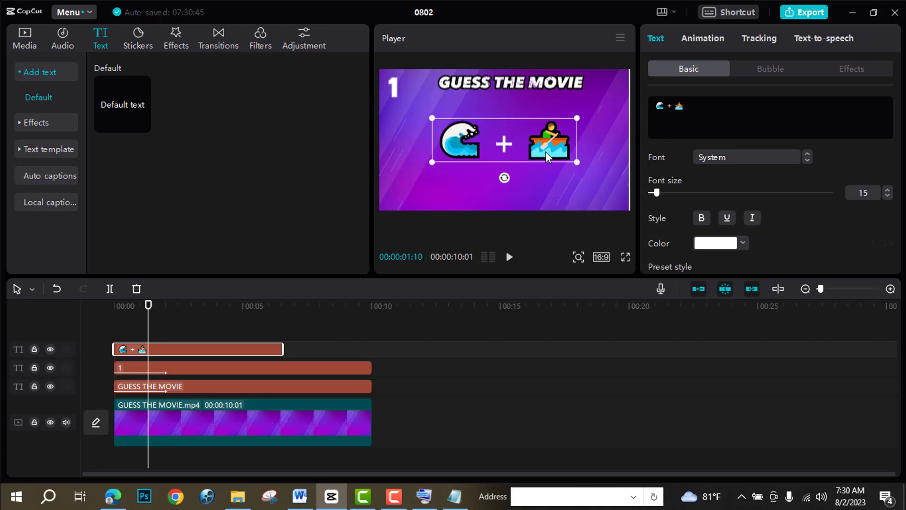
Give the emoji text clip a 2-second Flip Verbatim entrance animation
{"action": "left_click", "coordinate": [701, 40]}
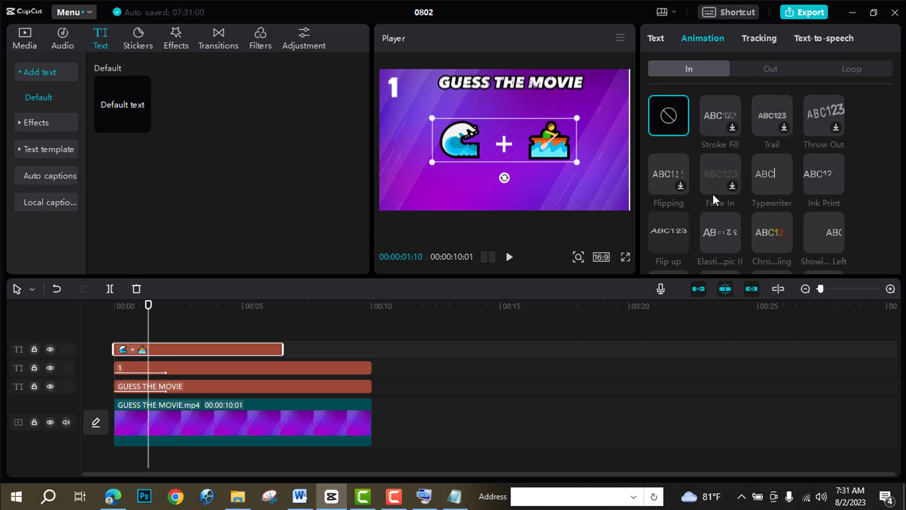
{"action": "scroll", "coordinate": [712, 194], "scroll_direction": "down", "scroll_amount": 2}
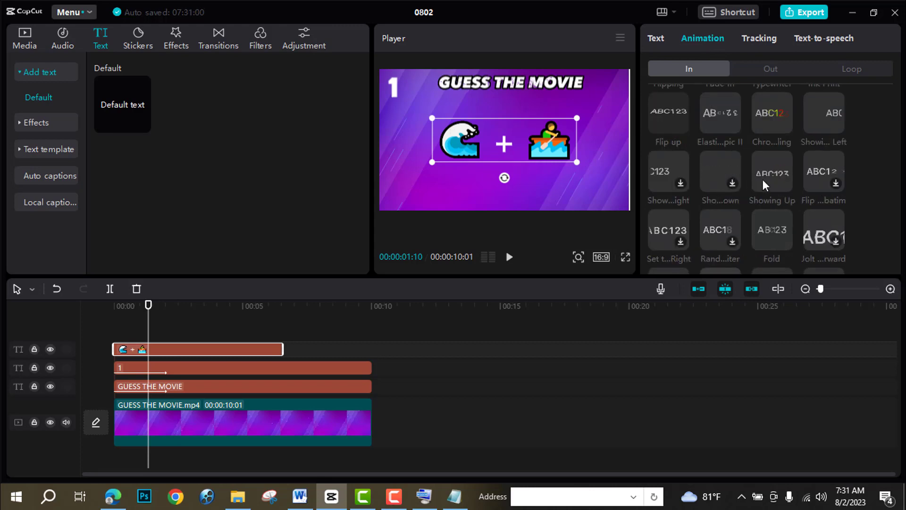
{"action": "left_click", "coordinate": [834, 182]}
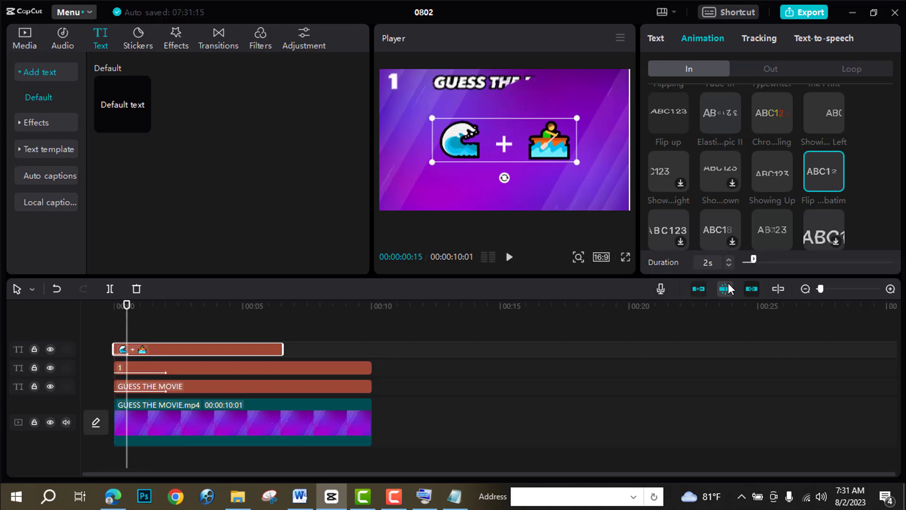
Move the emoji clip to start at about 2.3 seconds and play the sequence from the beginning
{"action": "left_click", "coordinate": [152, 306]}
{"action": "left_click_drag", "start_coordinate": [190, 349], "coordinate": [250, 356]}
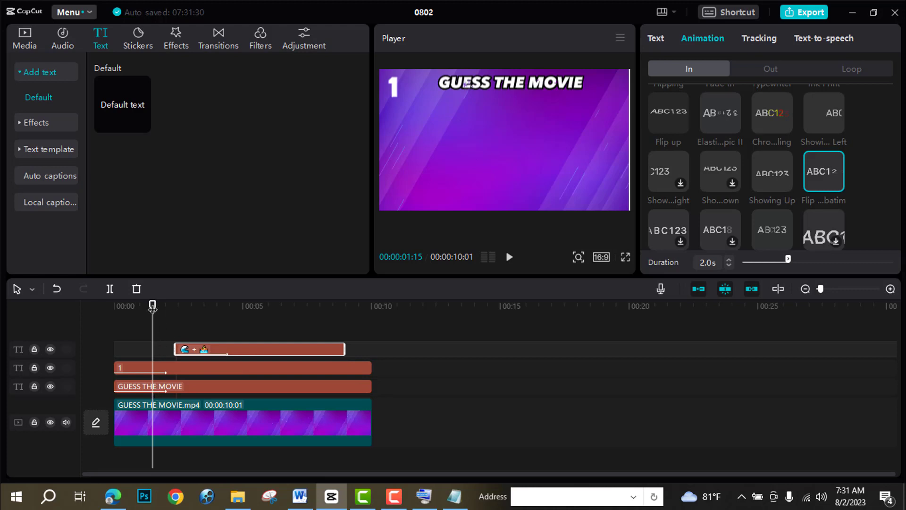
{"action": "left_click_drag", "start_coordinate": [152, 306], "coordinate": [113, 316]}
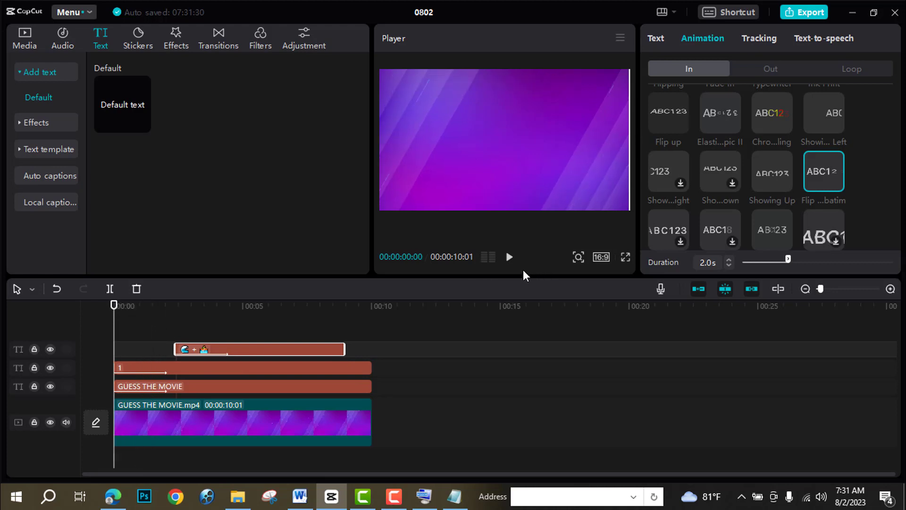
{"action": "left_click", "coordinate": [509, 257]}
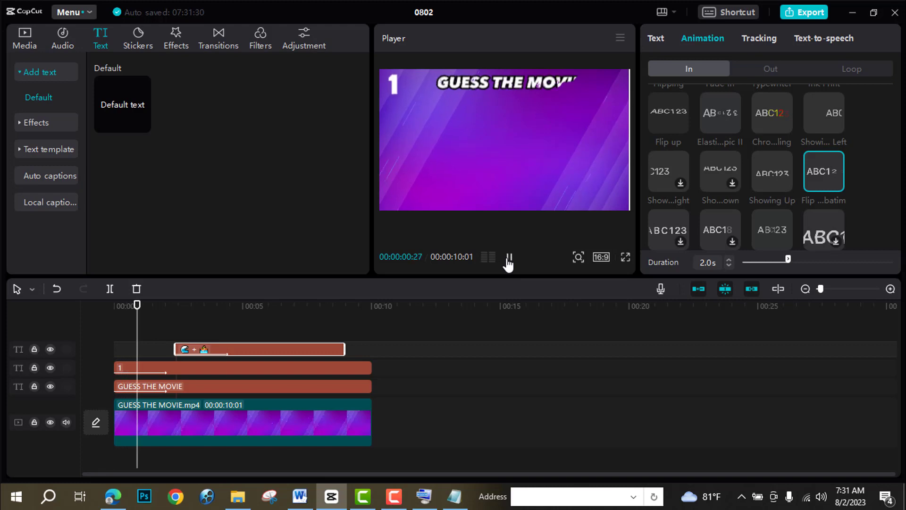
{"action": "key", "text": "space"}
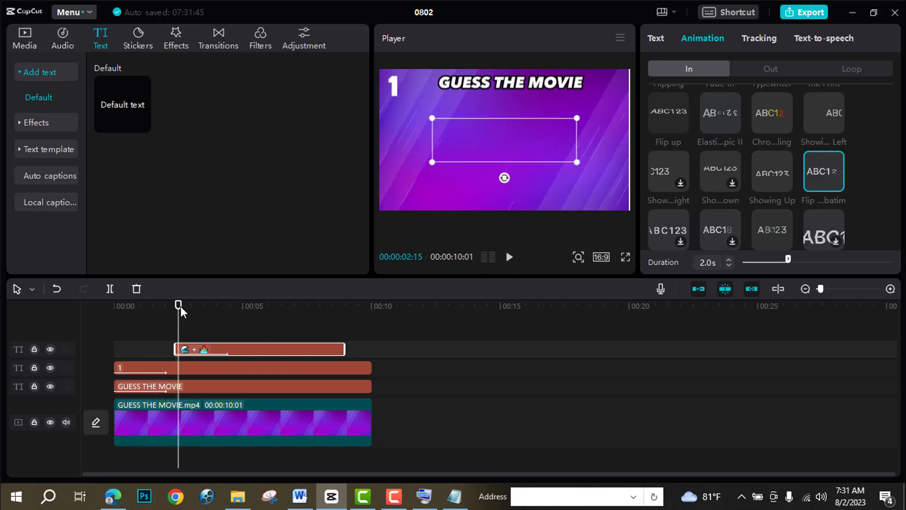
Move the emoji clip to start at about 1.7 seconds and play the sequence from the beginning
{"action": "left_click_drag", "start_coordinate": [180, 305], "coordinate": [157, 306]}
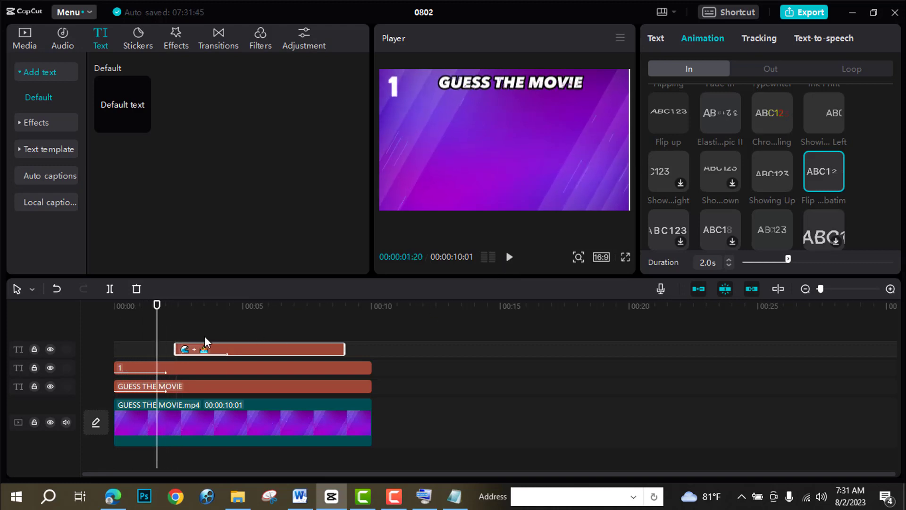
{"action": "left_click_drag", "start_coordinate": [248, 351], "coordinate": [231, 353]}
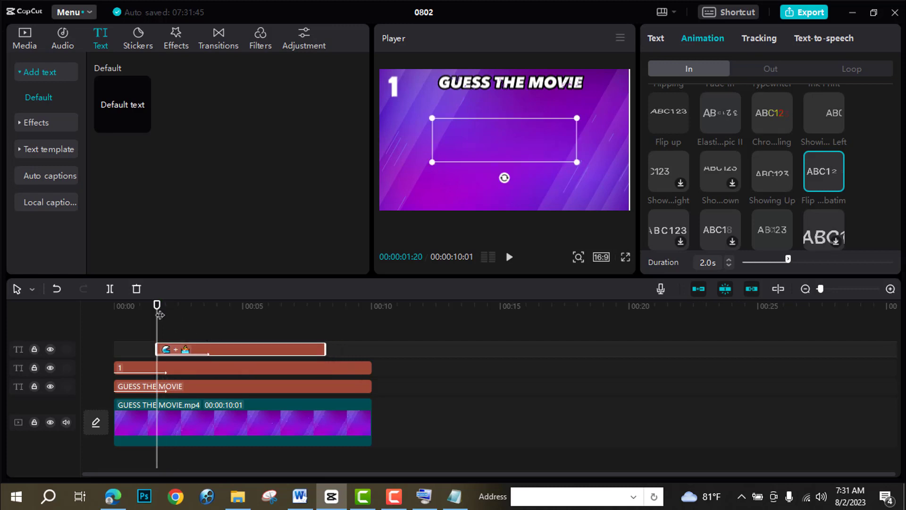
{"action": "left_click_drag", "start_coordinate": [157, 306], "coordinate": [104, 306]}
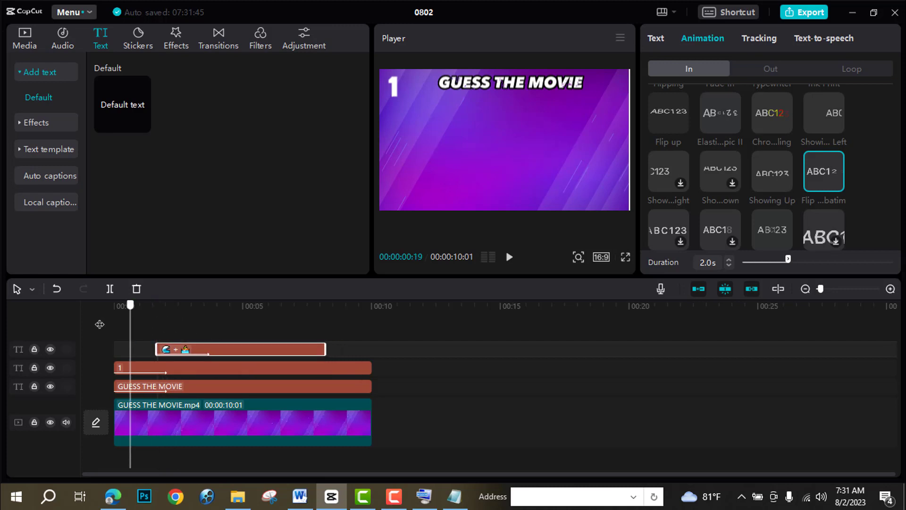
{"action": "left_click", "coordinate": [510, 257]}
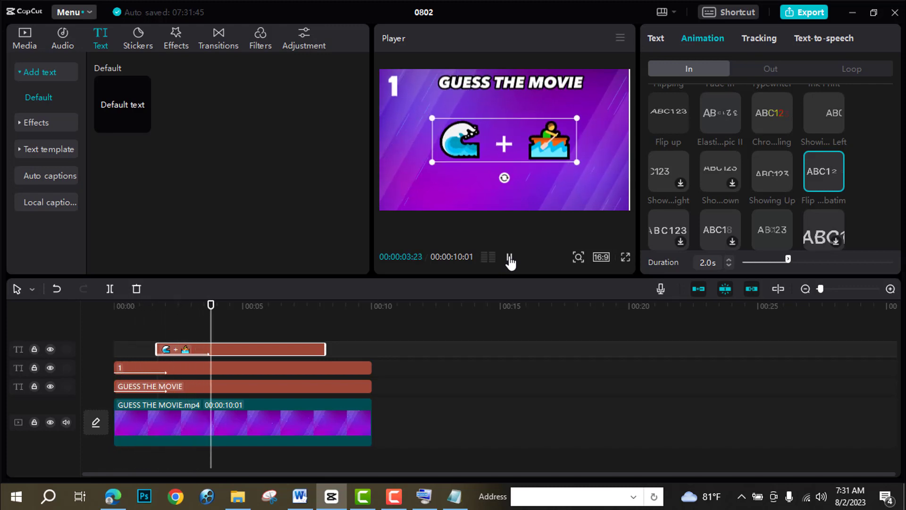
{"action": "left_click", "coordinate": [509, 258]}
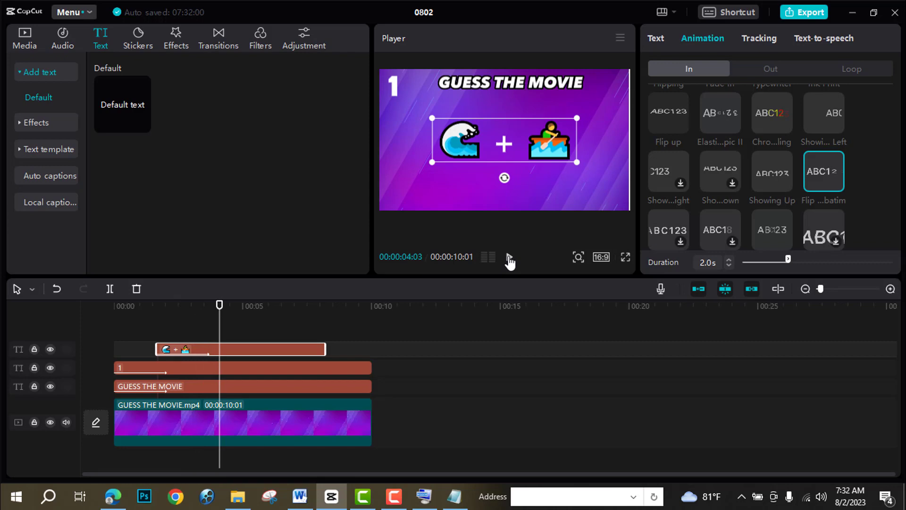
Add the 5 second timer clip above the background video at about 3.7 seconds and chroma-key its green at strength 4
{"action": "left_click", "coordinate": [24, 41]}
{"action": "left_click_drag", "start_coordinate": [168, 299], "coordinate": [208, 331]}
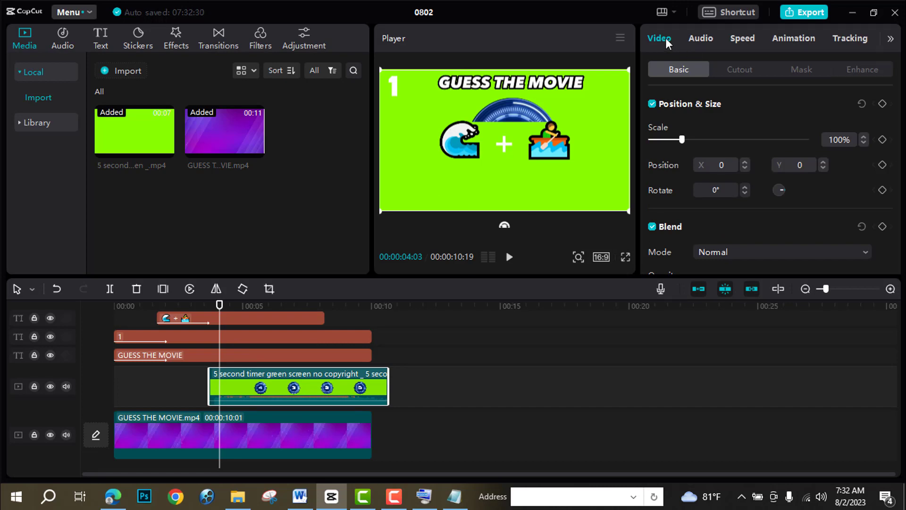
{"action": "left_click", "coordinate": [739, 70]}
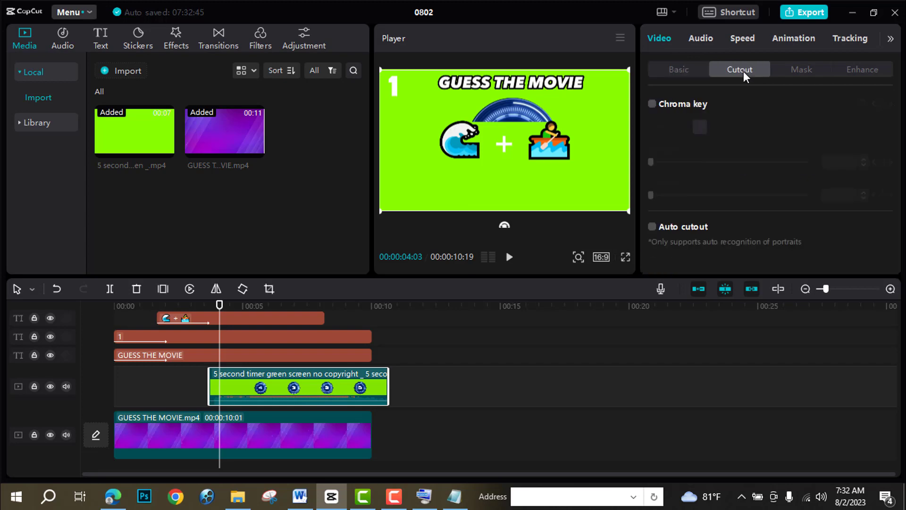
{"action": "left_click", "coordinate": [653, 104]}
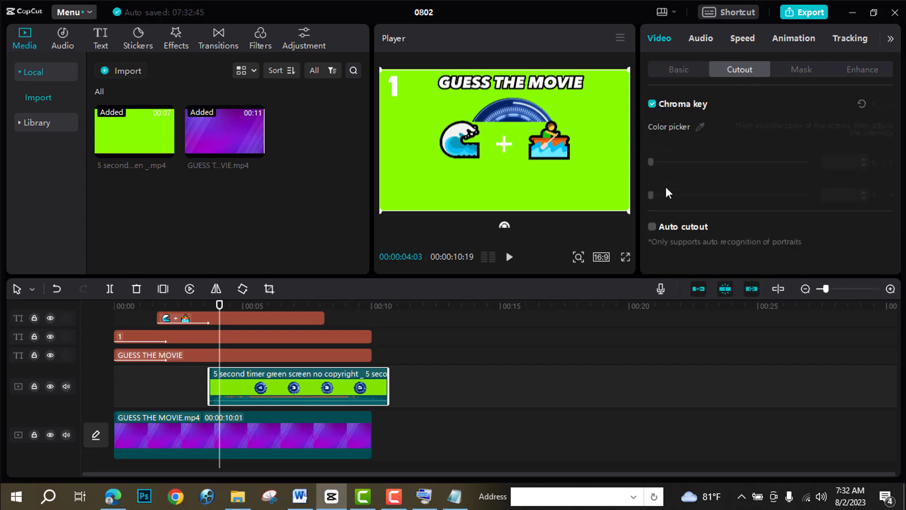
{"action": "left_click", "coordinate": [699, 126]}
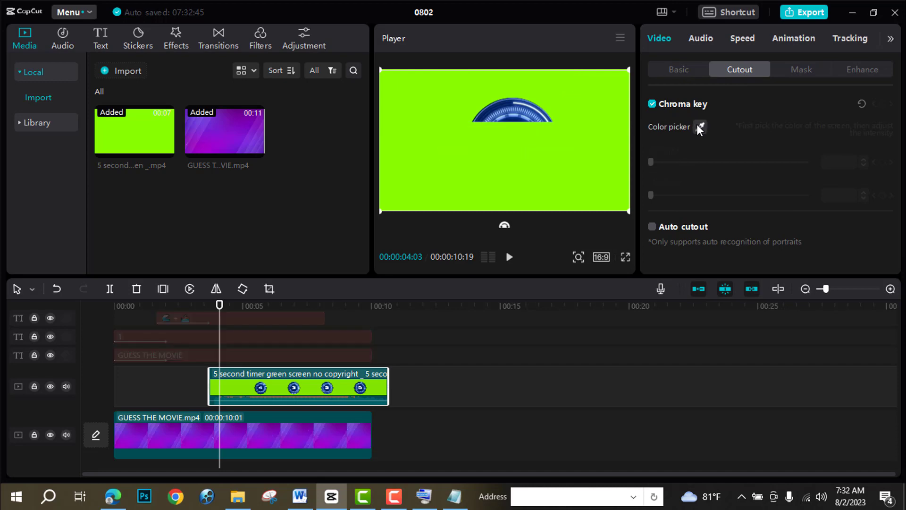
{"action": "left_click", "coordinate": [595, 96]}
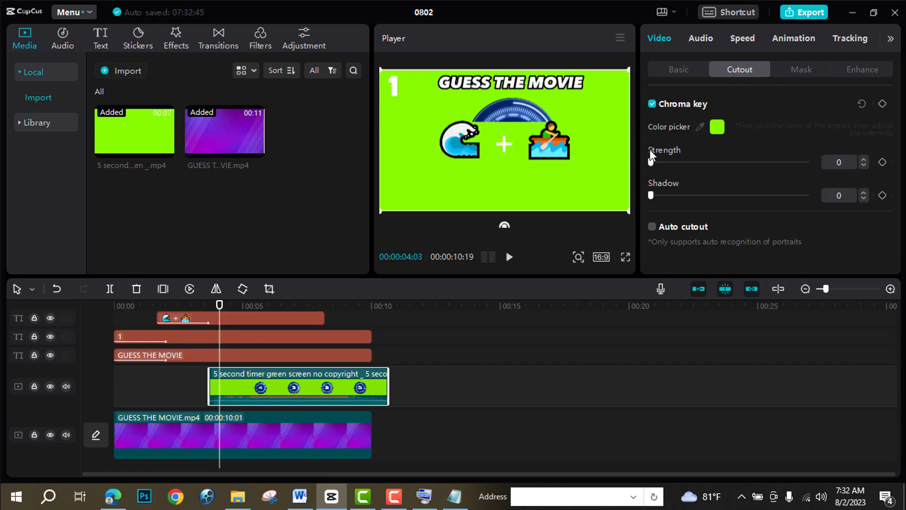
{"action": "left_click_drag", "start_coordinate": [652, 162], "coordinate": [659, 162]}
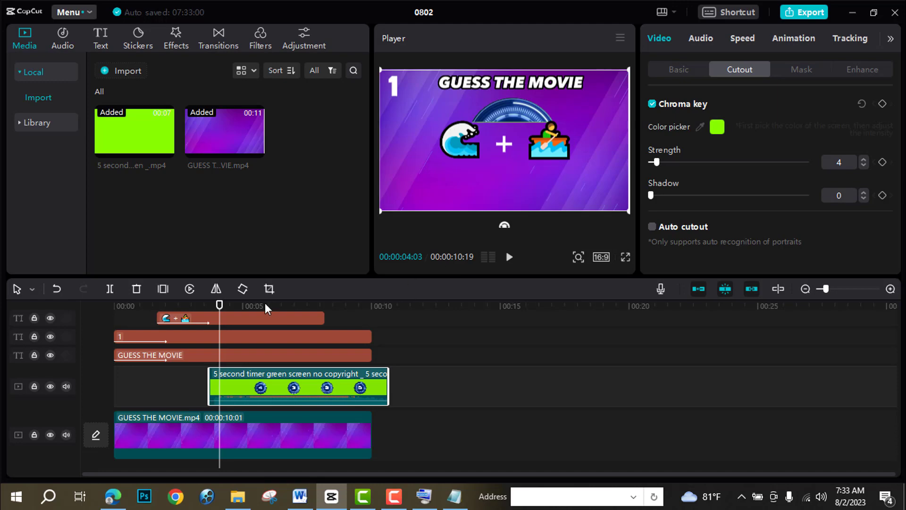
Scale the countdown timer to 43% and place it centred below the emojis at X 0, Y -619
{"action": "left_click_drag", "start_coordinate": [220, 302], "coordinate": [308, 319]}
{"action": "left_click", "coordinate": [624, 220]}
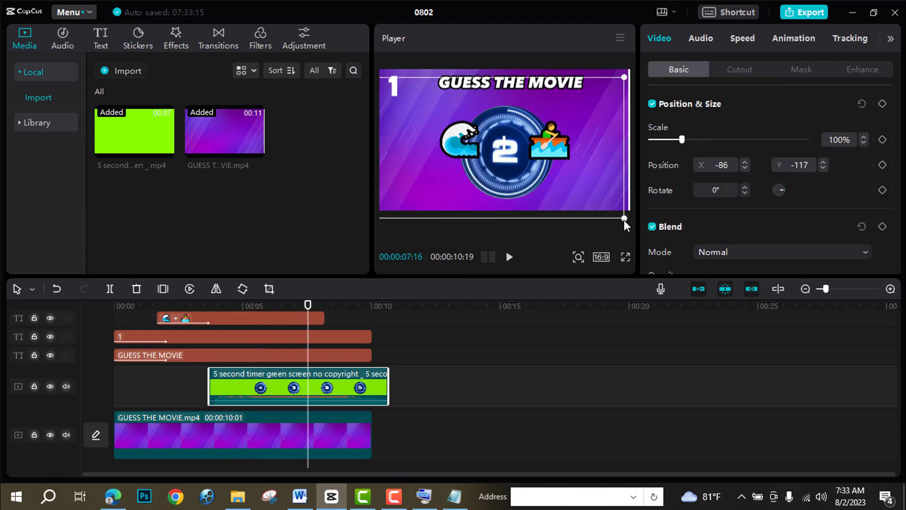
{"action": "left_click_drag", "start_coordinate": [576, 179], "coordinate": [512, 196]}
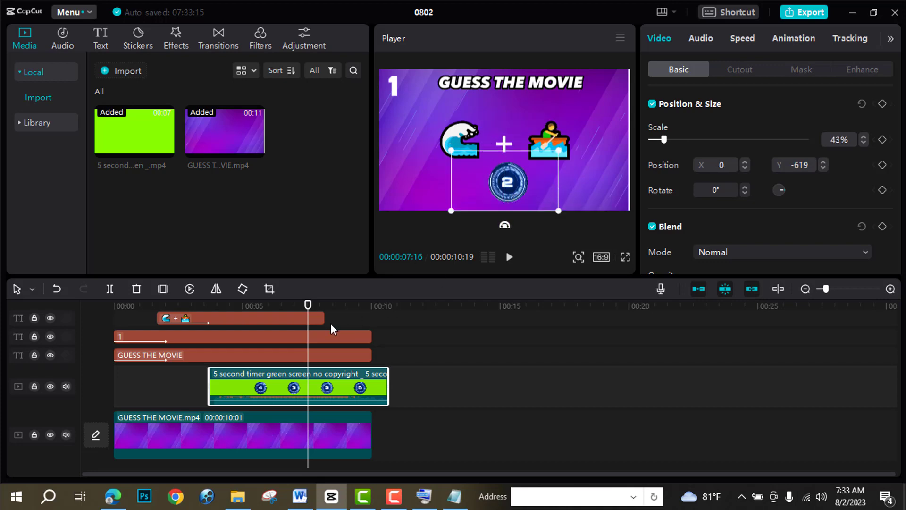
Check where the countdown timer appears and play the quiz sequence through the end of the countdown
{"action": "left_click", "coordinate": [207, 360]}
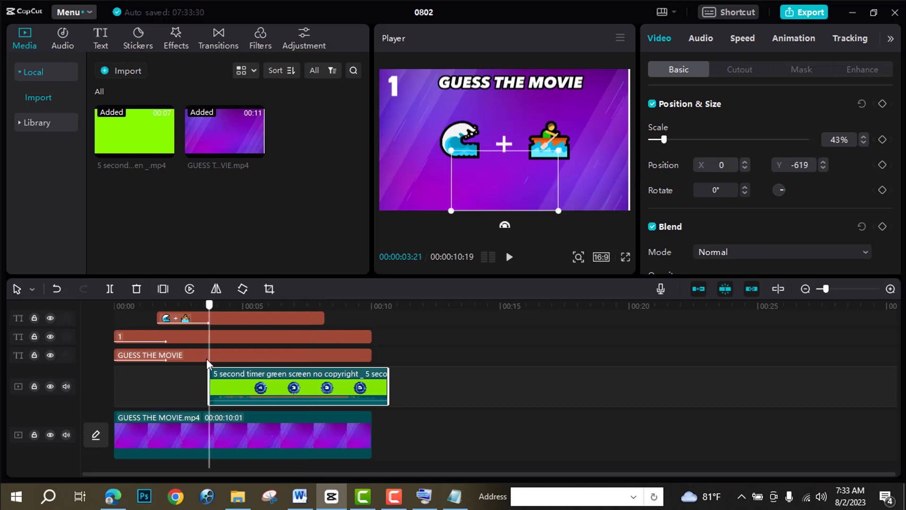
{"action": "left_click", "coordinate": [217, 360]}
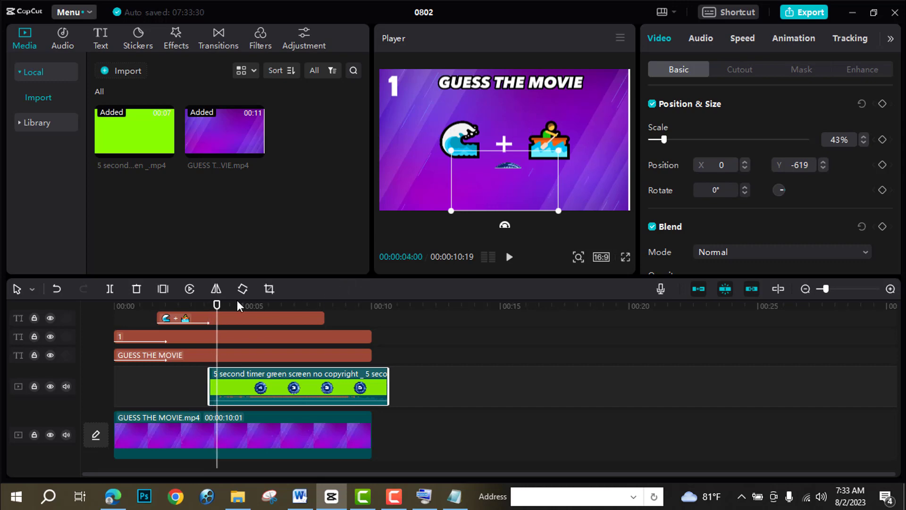
{"action": "left_click", "coordinate": [101, 340]}
{"action": "key", "text": "space"}
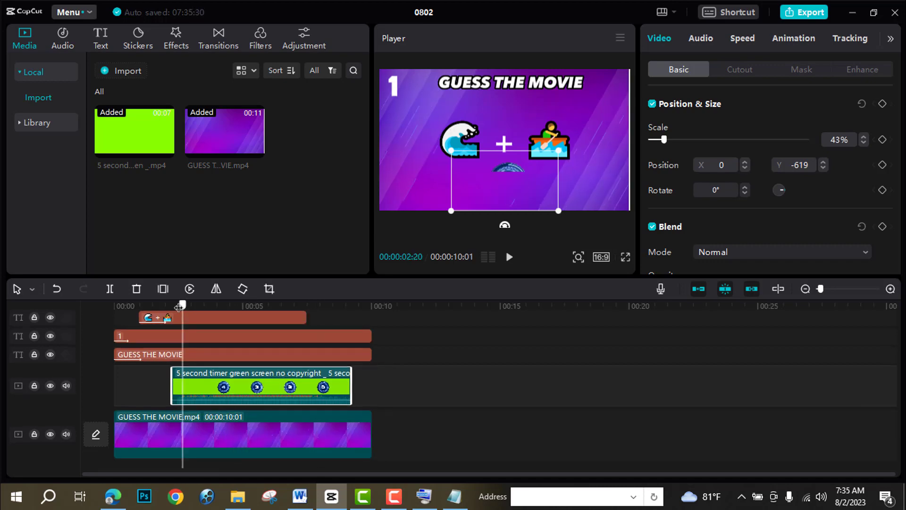
{"action": "left_click", "coordinate": [510, 259]}
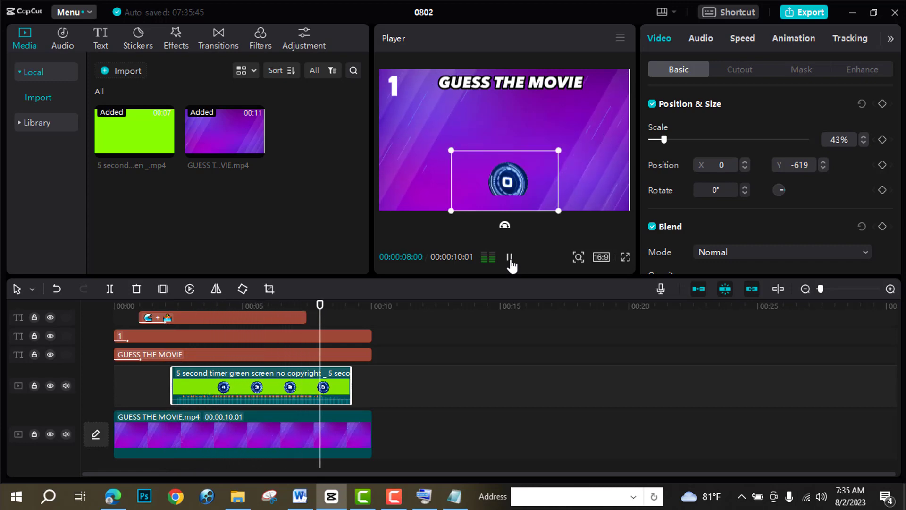
{"action": "key", "text": "space"}
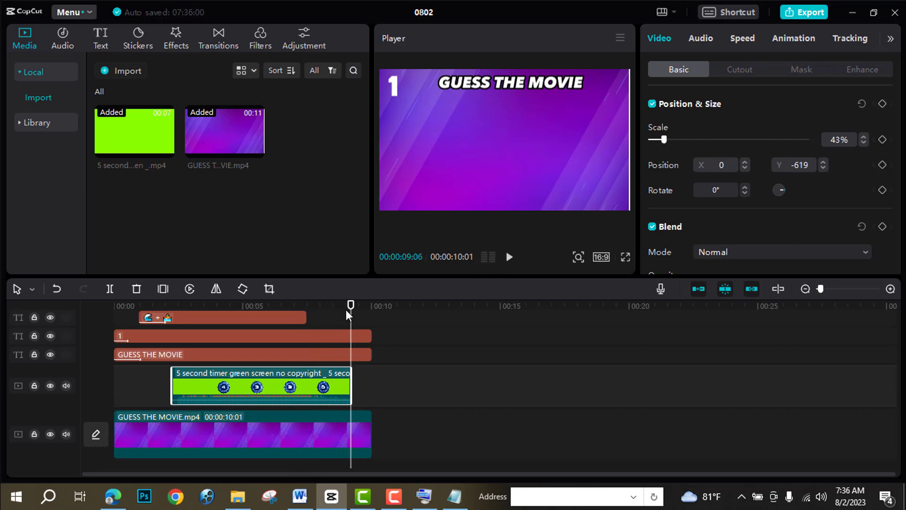
Trim the countdown timer clip to end at about 8.8 seconds and extend the emoji clip to end with it
{"action": "left_click_drag", "start_coordinate": [349, 312], "coordinate": [345, 315]}
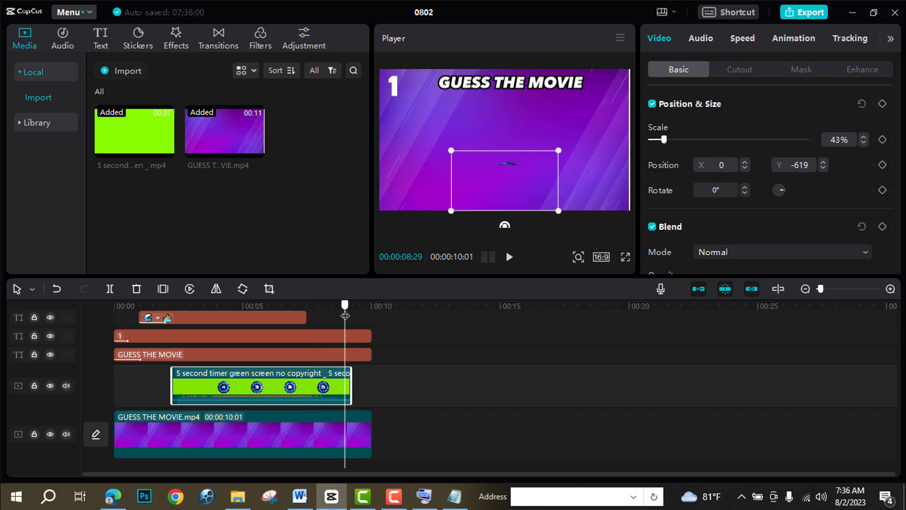
{"action": "left_click", "coordinate": [293, 317]}
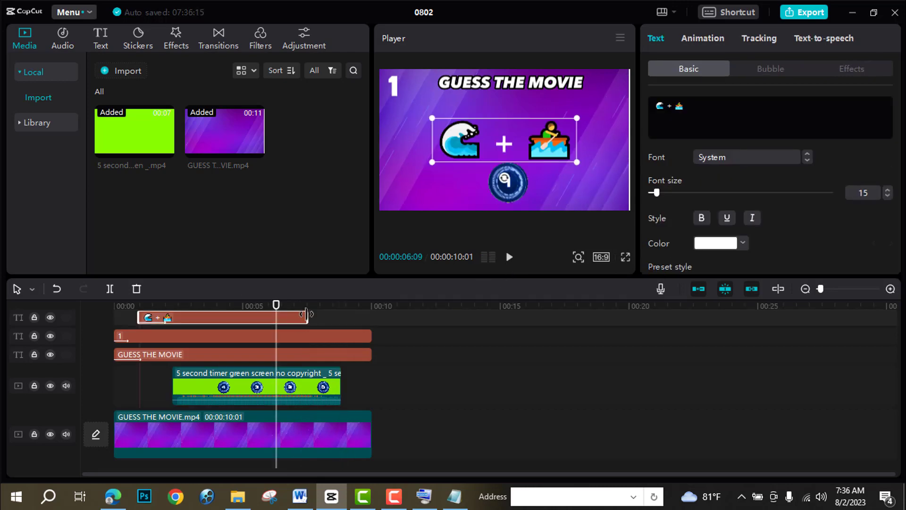
{"action": "left_click_drag", "start_coordinate": [307, 315], "coordinate": [342, 315]}
{"action": "left_click", "coordinate": [275, 307]}
{"action": "left_click_drag", "start_coordinate": [275, 307], "coordinate": [340, 338]}
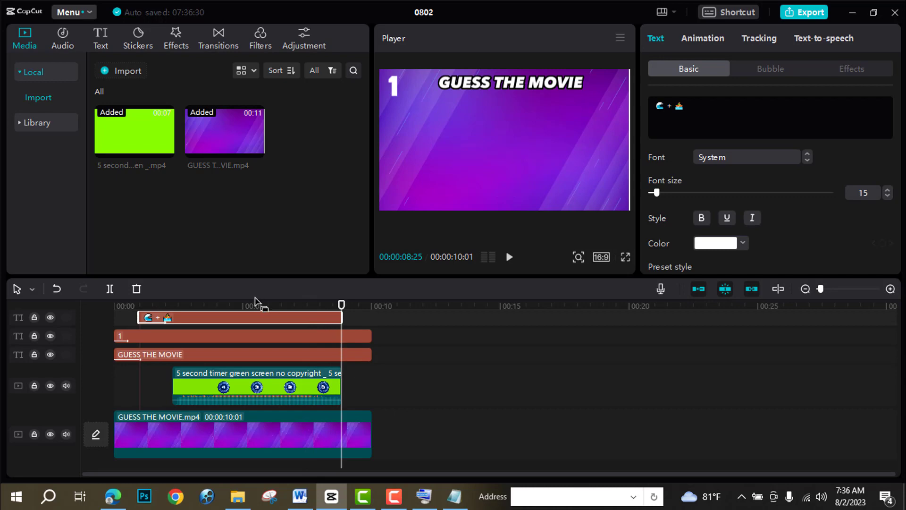
Add a default text clip directly after the emoji clip and trim it to end with the background video
{"action": "left_click", "coordinate": [99, 35]}
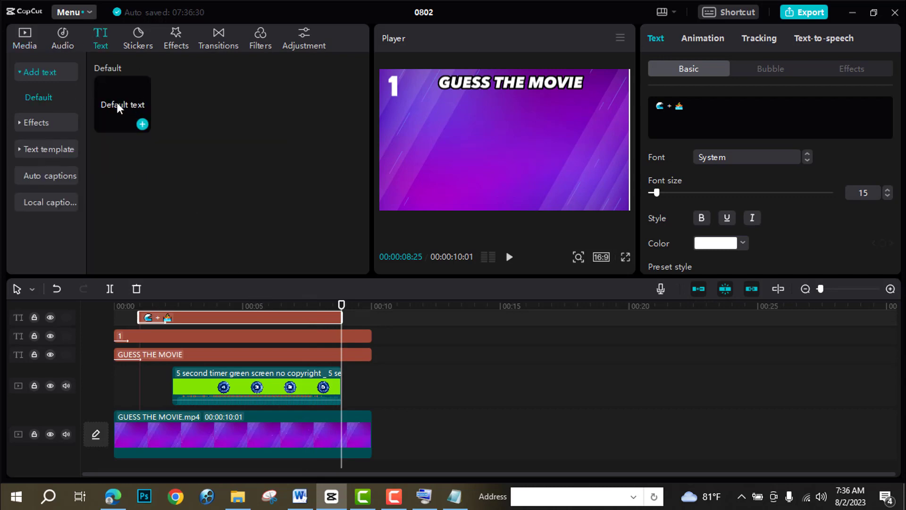
{"action": "left_click_drag", "start_coordinate": [117, 102], "coordinate": [366, 350]}
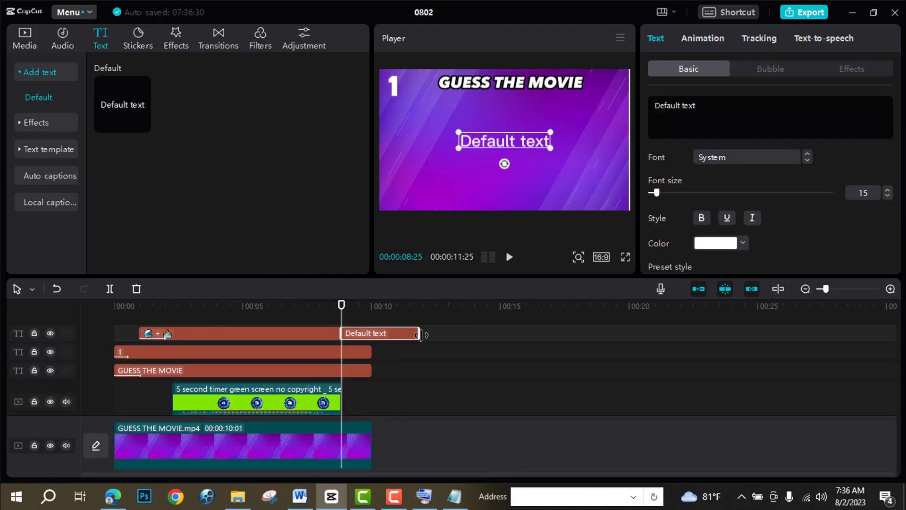
{"action": "left_click_drag", "start_coordinate": [419, 335], "coordinate": [371, 352]}
Copy the movie name Moana from the ChatGPT table in the browser and replace the default text in CapCut with it
{"action": "key", "text": "alt+Tab"}
{"action": "double_click", "coordinate": [322, 319]}
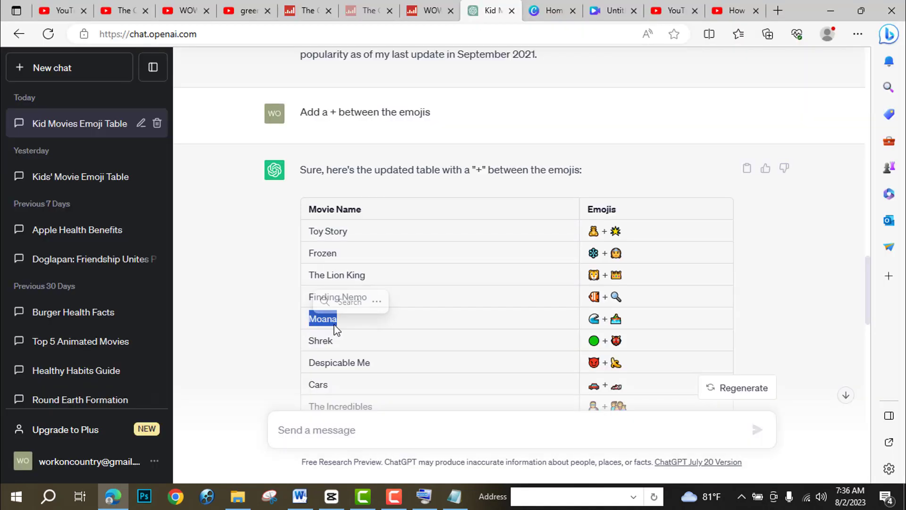
{"action": "right_click", "coordinate": [327, 321]}
{"action": "left_click", "coordinate": [372, 40]}
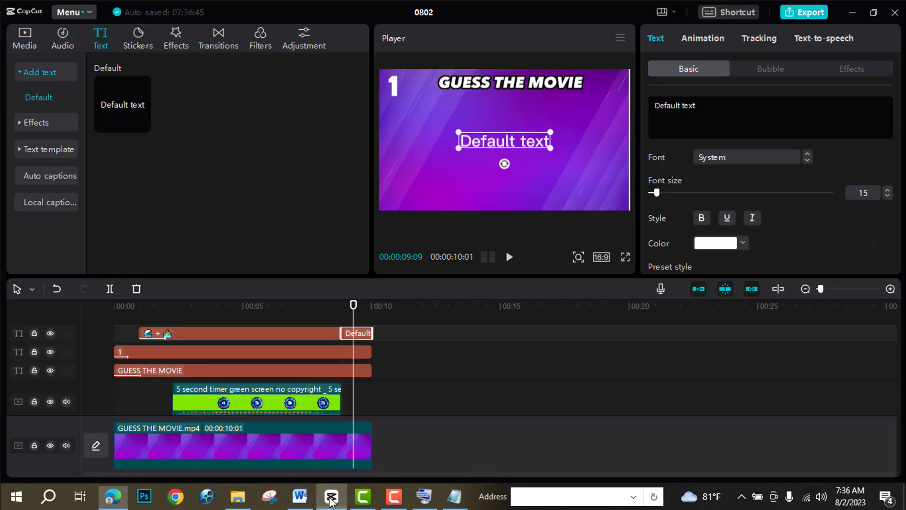
{"action": "left_click", "coordinate": [331, 496]}
{"action": "key", "text": "ctrl+a"}
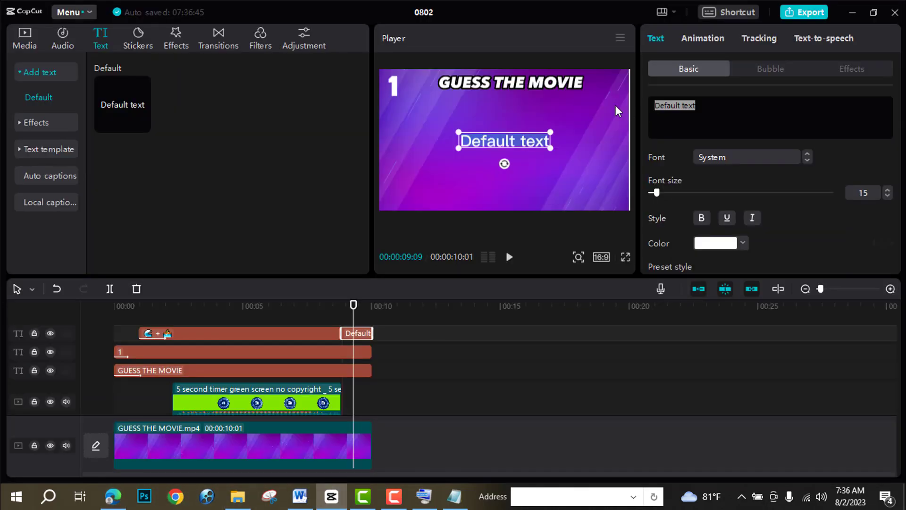
{"action": "key", "text": "ctrl+v"}
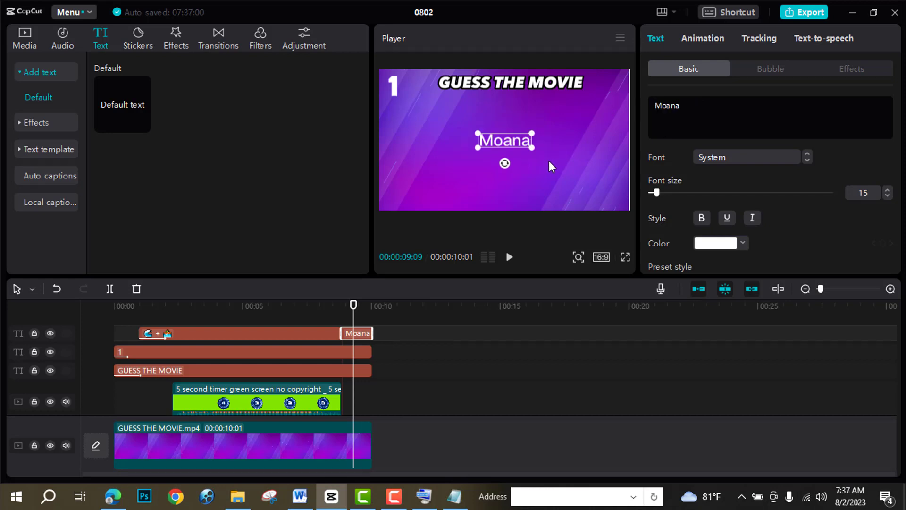
Give the enlarged Moana text a 0.5 s entrance animation and set its font to ZY Heaven
{"action": "left_click", "coordinate": [698, 37]}
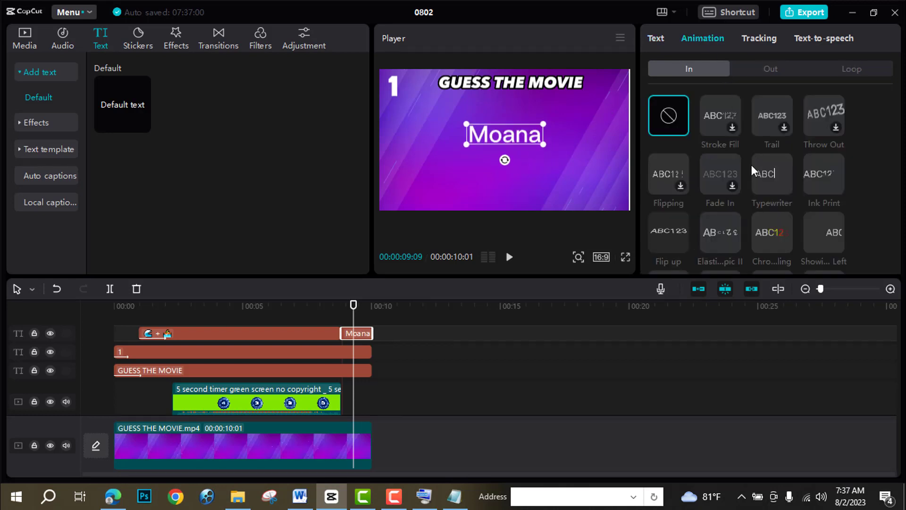
{"action": "scroll", "coordinate": [711, 217], "scroll_direction": "down", "scroll_amount": 3}
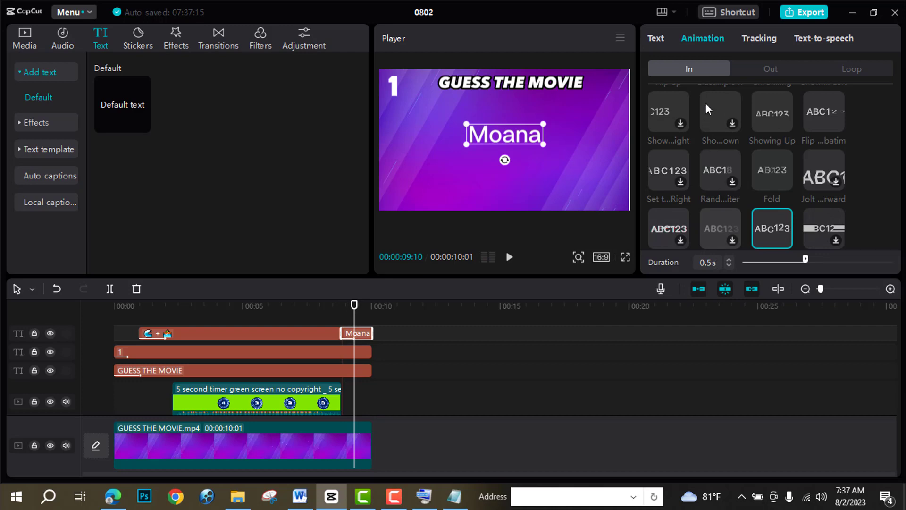
{"action": "left_click", "coordinate": [659, 40]}
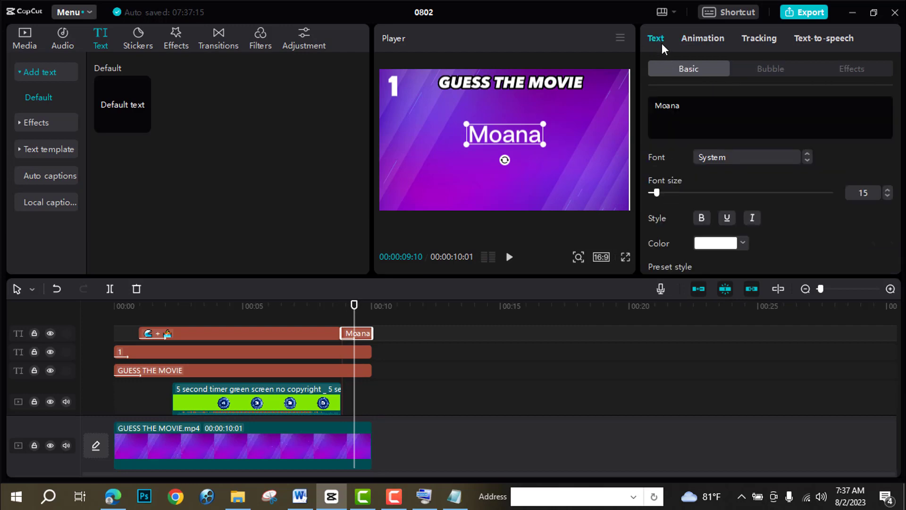
{"action": "left_click", "coordinate": [718, 157]}
{"action": "scroll", "coordinate": [732, 181], "scroll_direction": "up", "scroll_amount": 2}
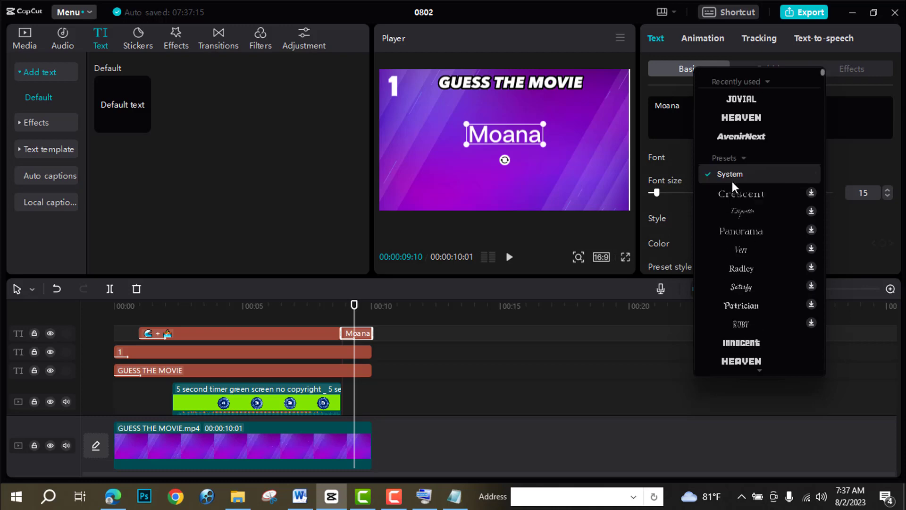
{"action": "left_click", "coordinate": [730, 118]}
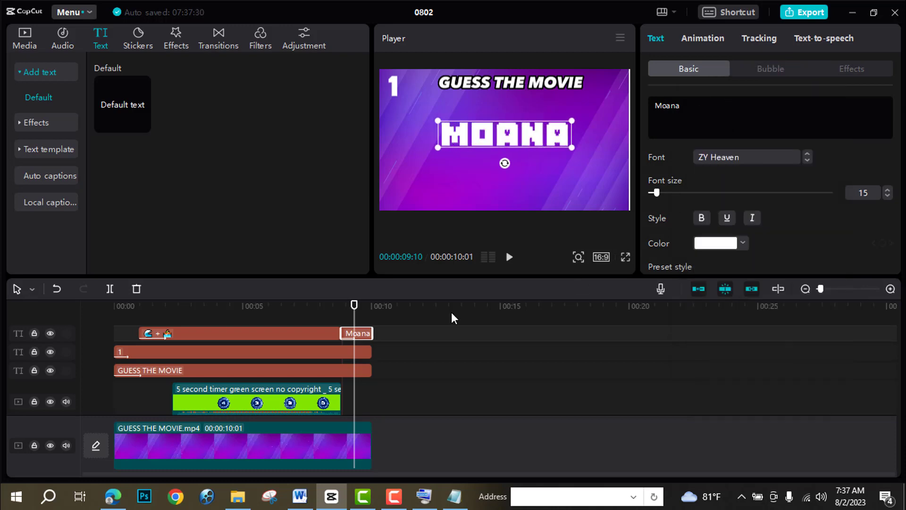
Play the quiz sequence from the beginning through to the Moana answer
{"action": "left_click", "coordinate": [284, 446]}
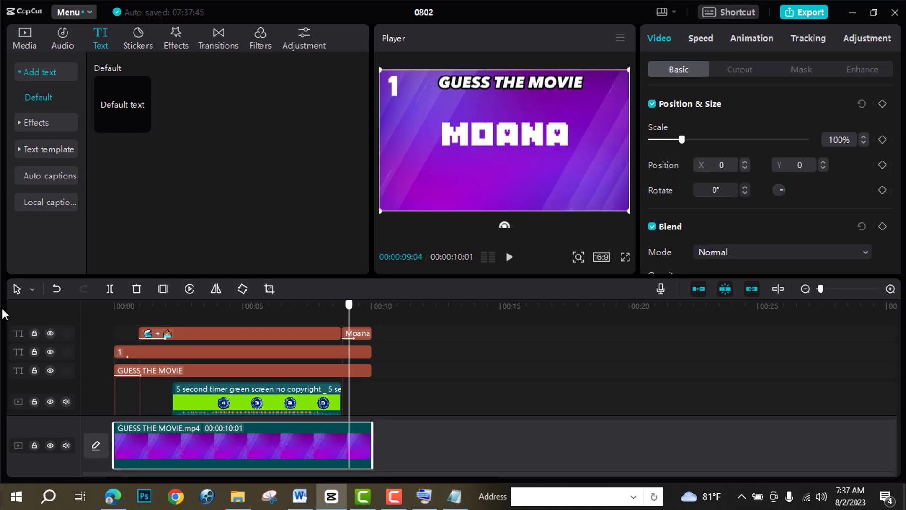
{"action": "key", "text": "Home"}
{"action": "left_click", "coordinate": [513, 262]}
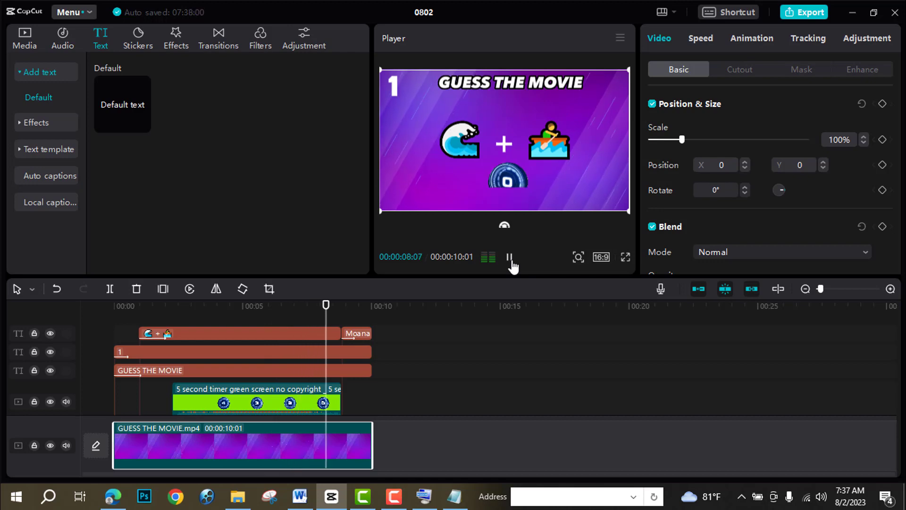
{"action": "left_click", "coordinate": [370, 316]}
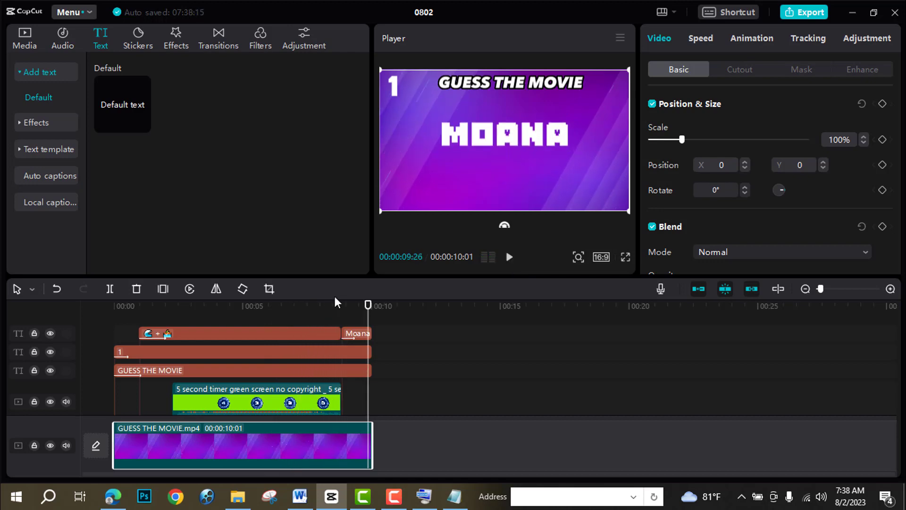
Append GUESS THE MOVIE.mp4 to the background track, trimmed to end at about 11.5 seconds, and extend the Moana, number and title clips to match
{"action": "left_click", "coordinate": [24, 37]}
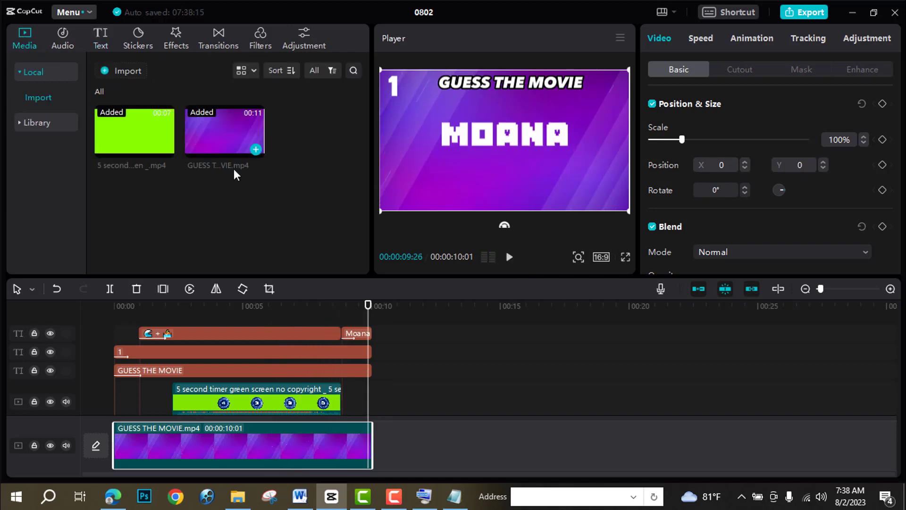
{"action": "left_click_drag", "start_coordinate": [234, 168], "coordinate": [370, 447]}
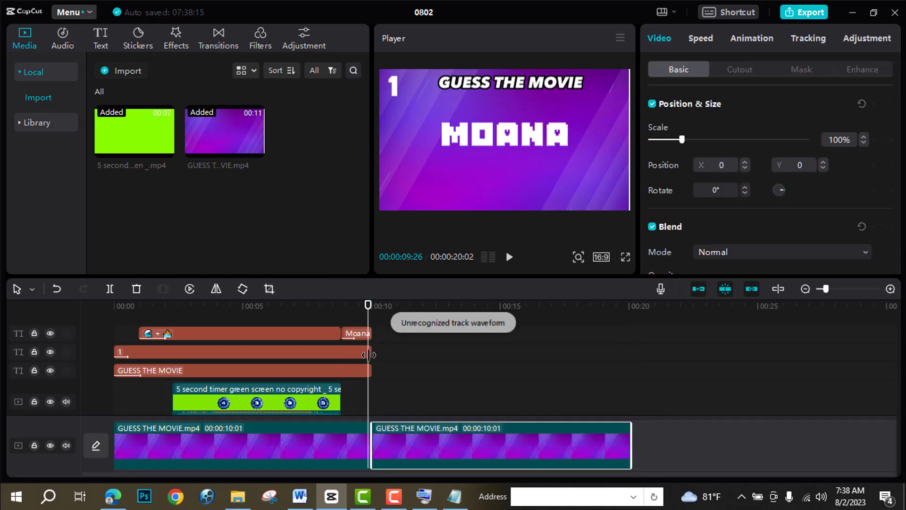
{"action": "left_click_drag", "start_coordinate": [632, 453], "coordinate": [411, 454]}
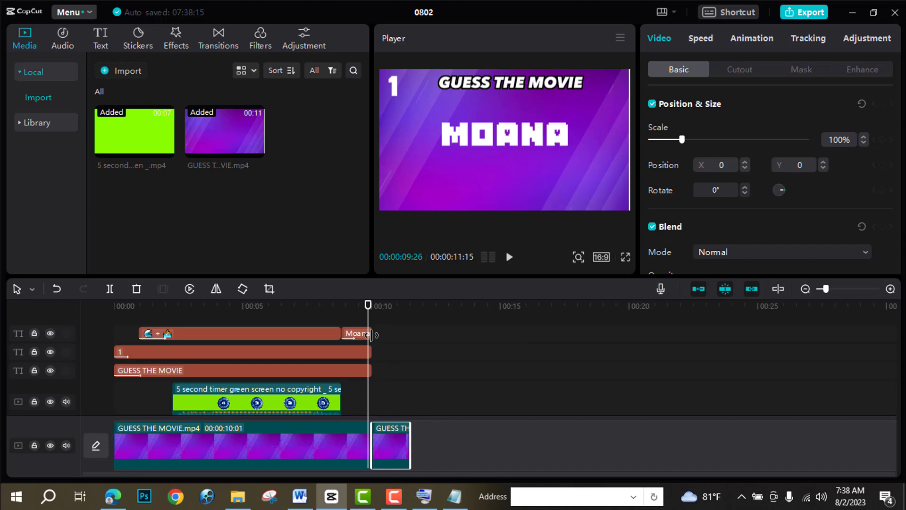
{"action": "left_click_drag", "start_coordinate": [373, 335], "coordinate": [411, 352]}
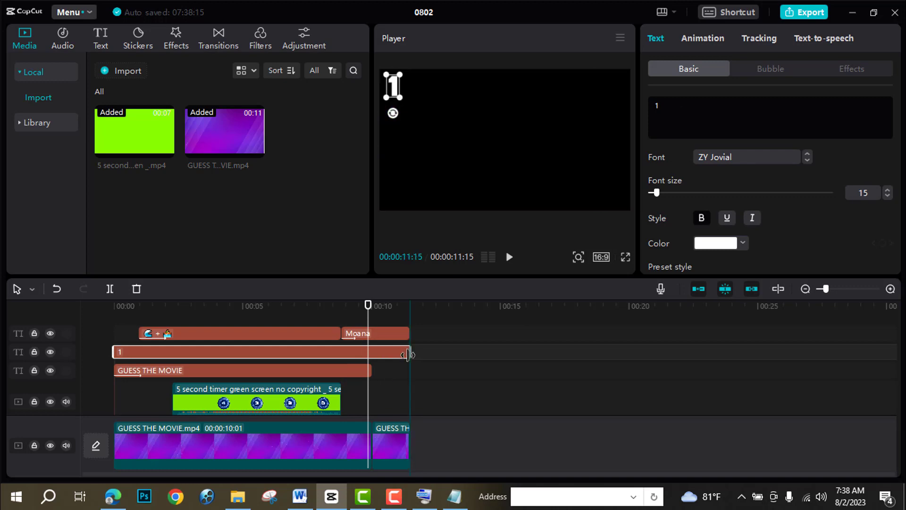
{"action": "left_click_drag", "start_coordinate": [369, 373], "coordinate": [411, 371]}
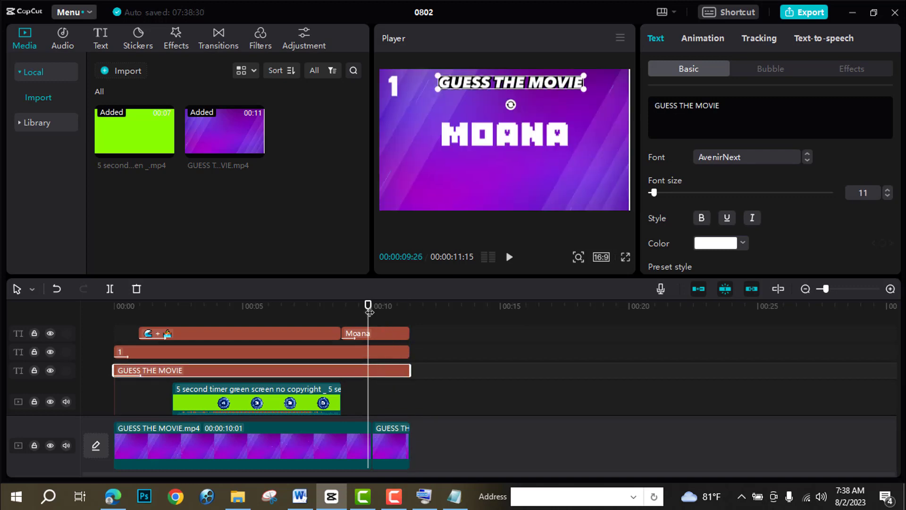
Play the sequence from 3 seconds through the countdown to check the Moana answer reveal
{"action": "left_click", "coordinate": [193, 321]}
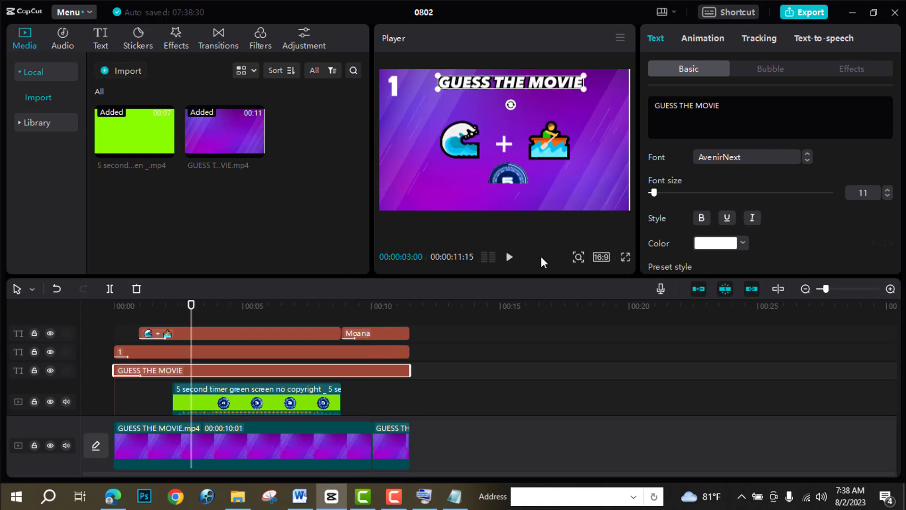
{"action": "left_click", "coordinate": [508, 258]}
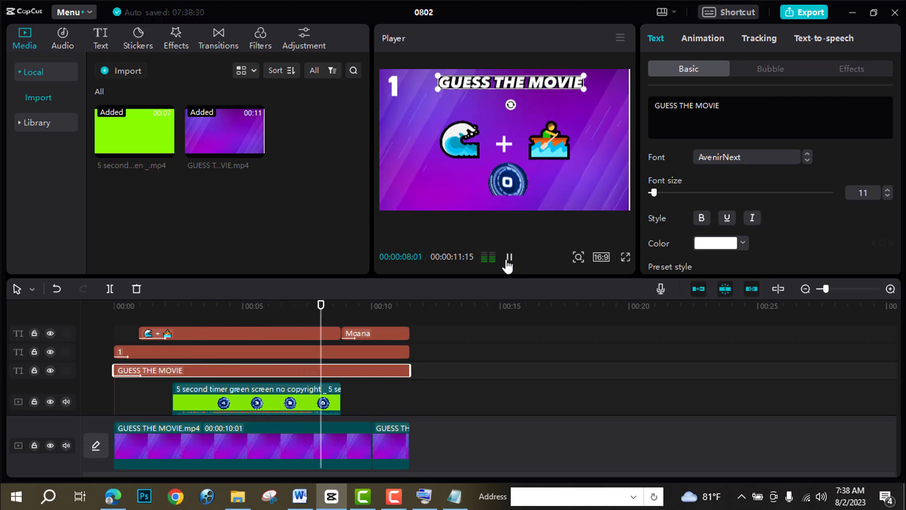
{"action": "left_click", "coordinate": [508, 257]}
Set the Moana text's entrance animation duration to 2.0 s and play back the answer reveal
{"action": "left_click", "coordinate": [505, 135]}
{"action": "left_click", "coordinate": [704, 38]}
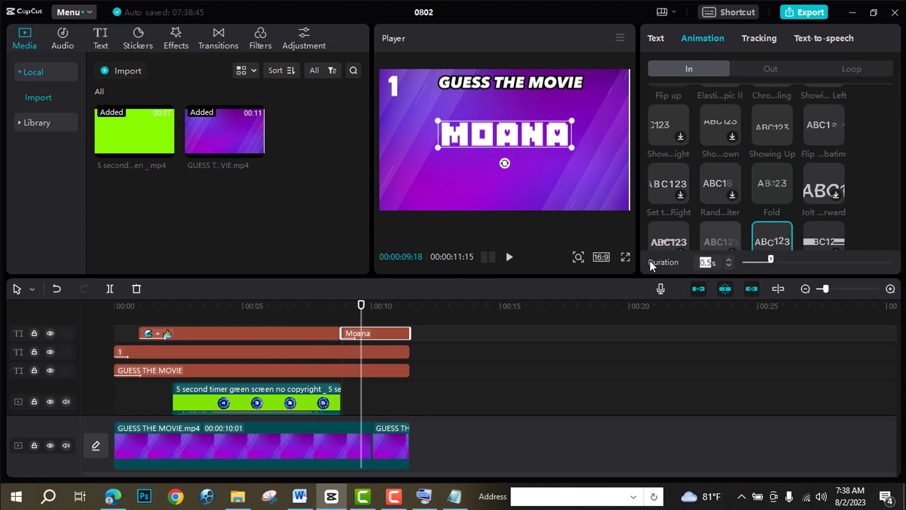
{"action": "type", "text": "2"}
{"action": "key", "text": "Return"}
{"action": "left_click", "coordinate": [510, 258]}
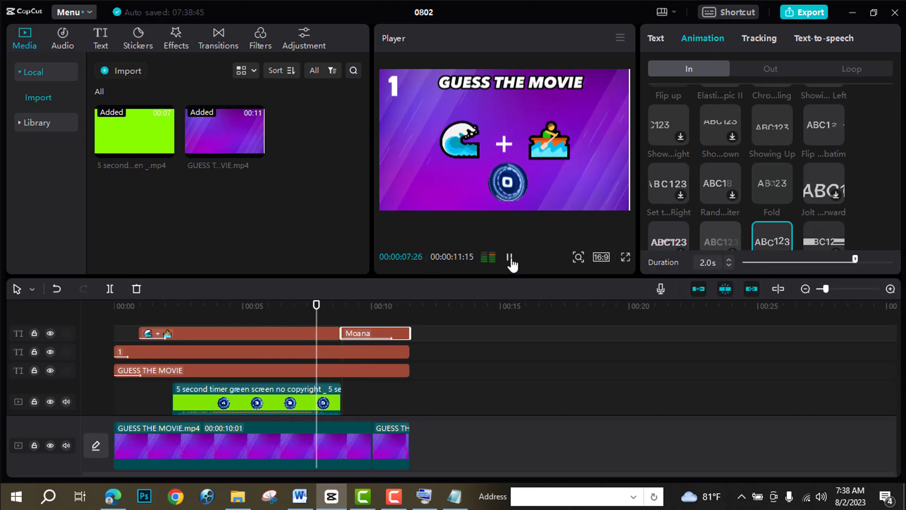
{"action": "left_click", "coordinate": [390, 307]}
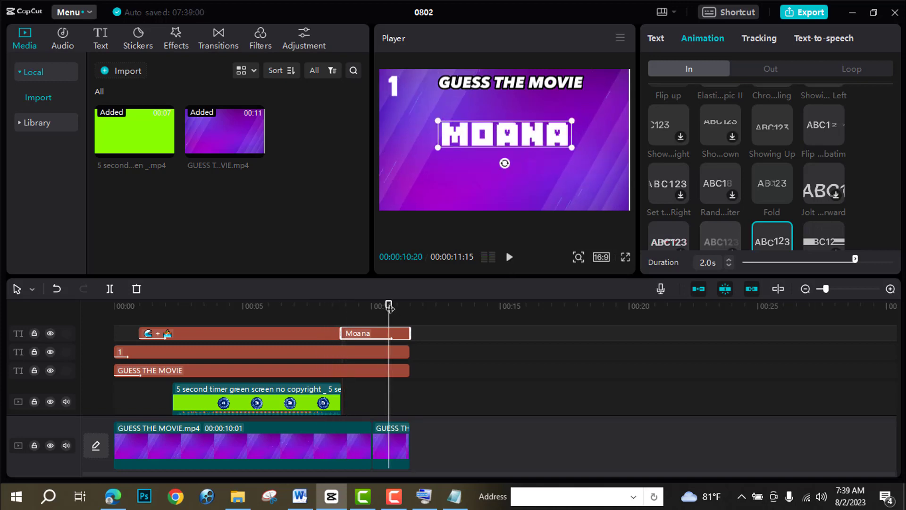
Duplicate all clips of the first quiz round so the copy starts where the first round ends, at about 11.5 seconds
{"action": "left_click_drag", "start_coordinate": [390, 307], "coordinate": [149, 436]}
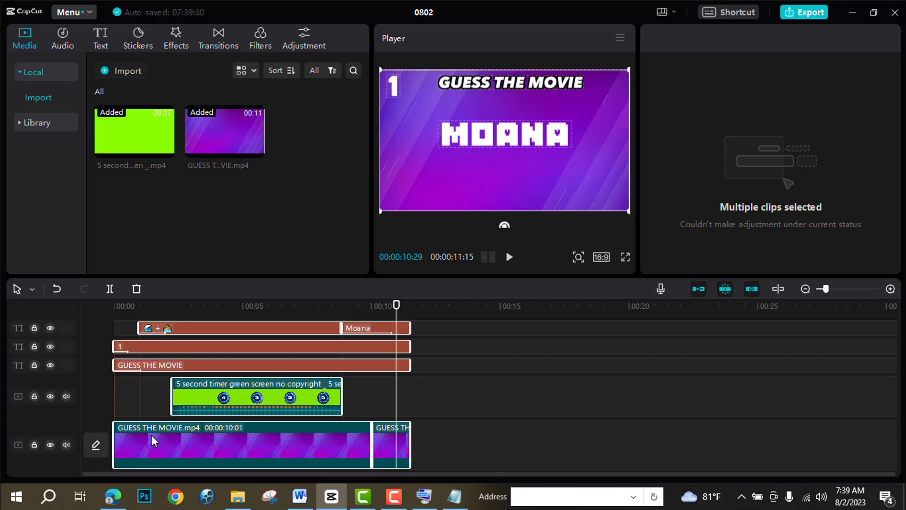
{"action": "left_click_drag", "start_coordinate": [398, 306], "coordinate": [413, 327]}
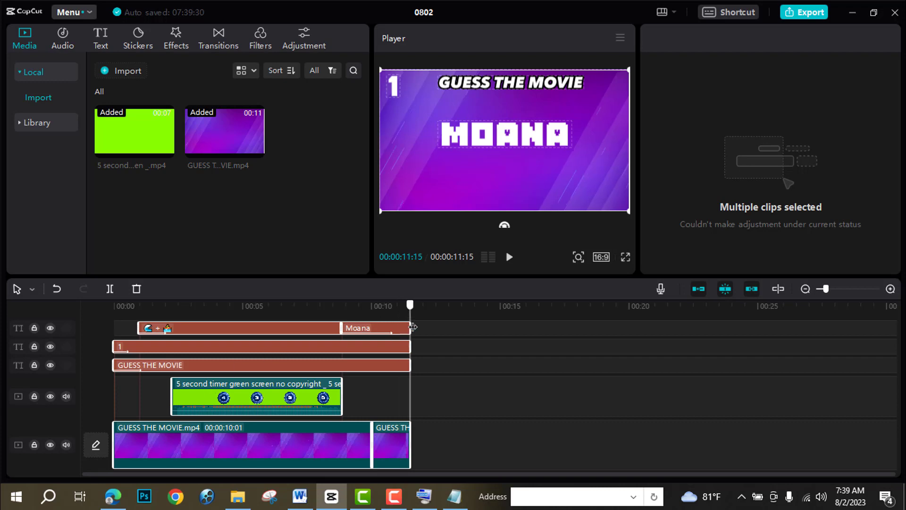
{"action": "key", "text": "ctrl+v"}
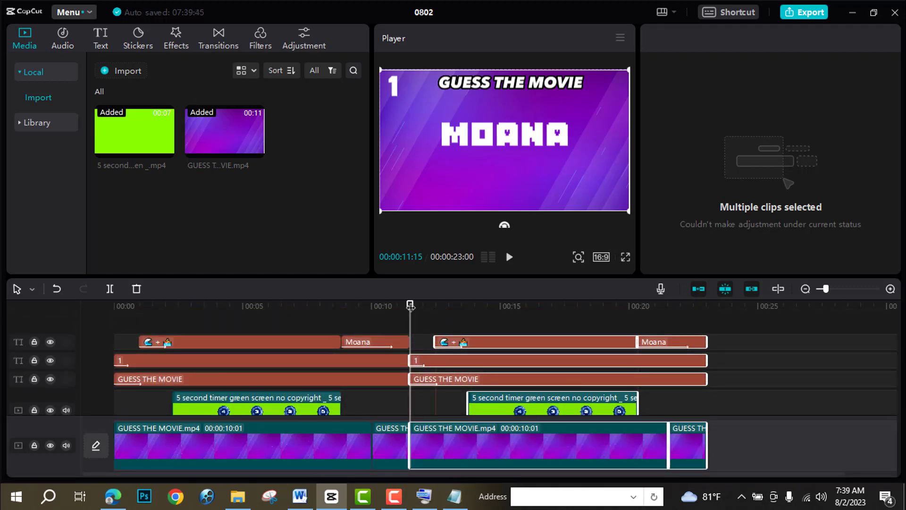
Change the number text in the second quiz round to 2 and play the start of that round
{"action": "left_click_drag", "start_coordinate": [410, 306], "coordinate": [422, 306]}
{"action": "left_click", "coordinate": [455, 451]}
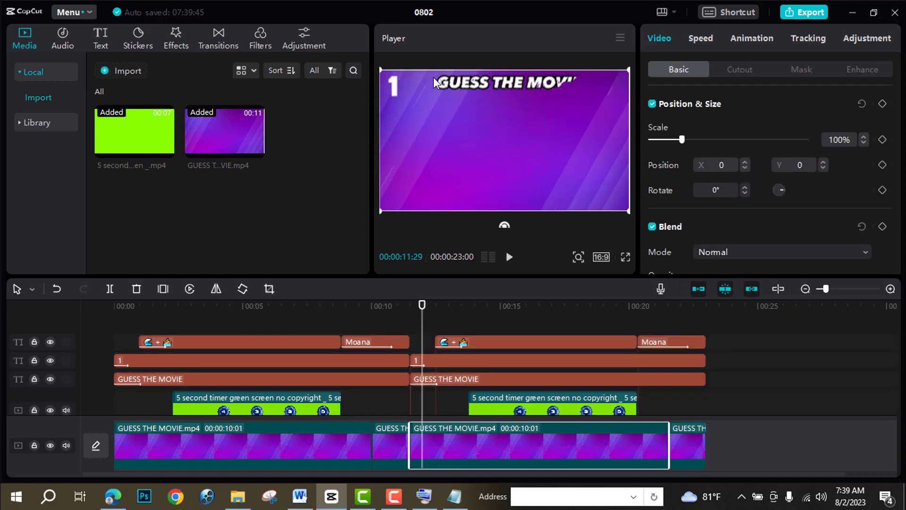
{"action": "left_click", "coordinate": [434, 361]}
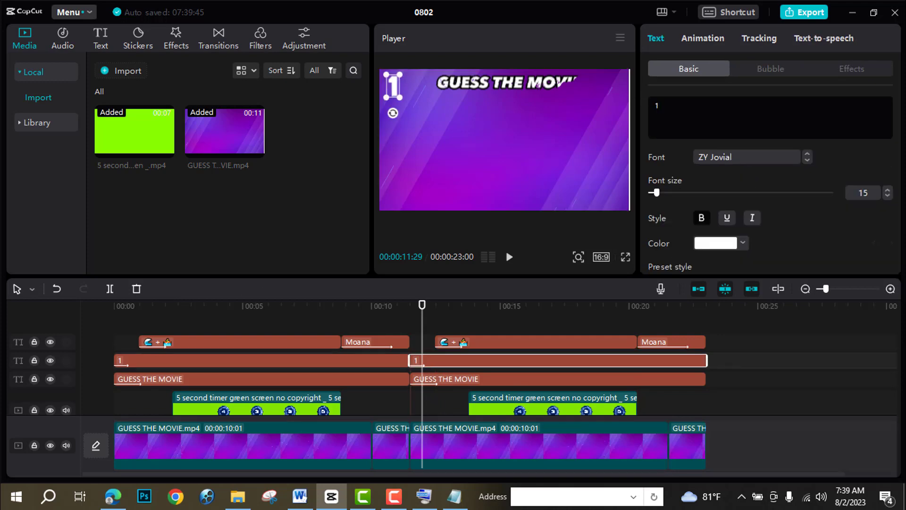
{"action": "double_click", "coordinate": [647, 110]}
{"action": "type", "text": "2"}
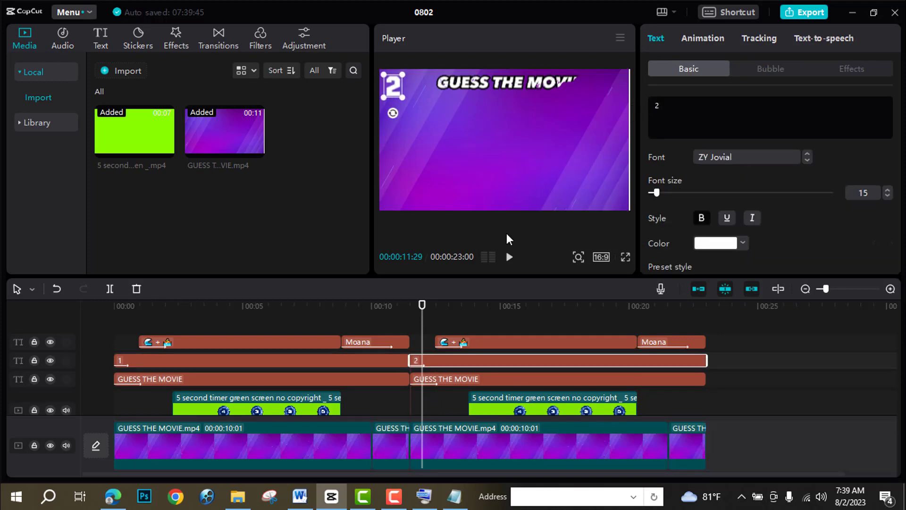
{"action": "key", "text": "space"}
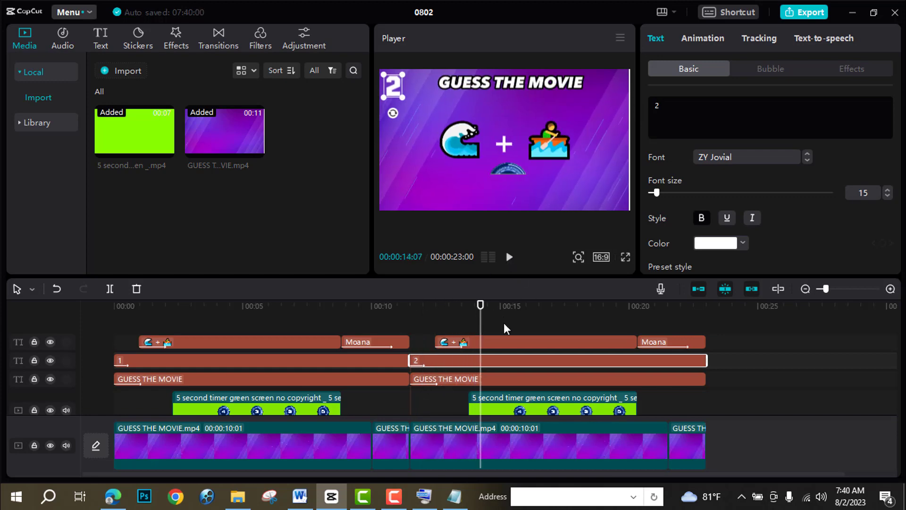
Replace the second round's emoji text with the Toy Story bear + star emojis copied from the ChatGPT movie table
{"action": "left_click", "coordinate": [488, 342]}
{"action": "left_click", "coordinate": [113, 496]}
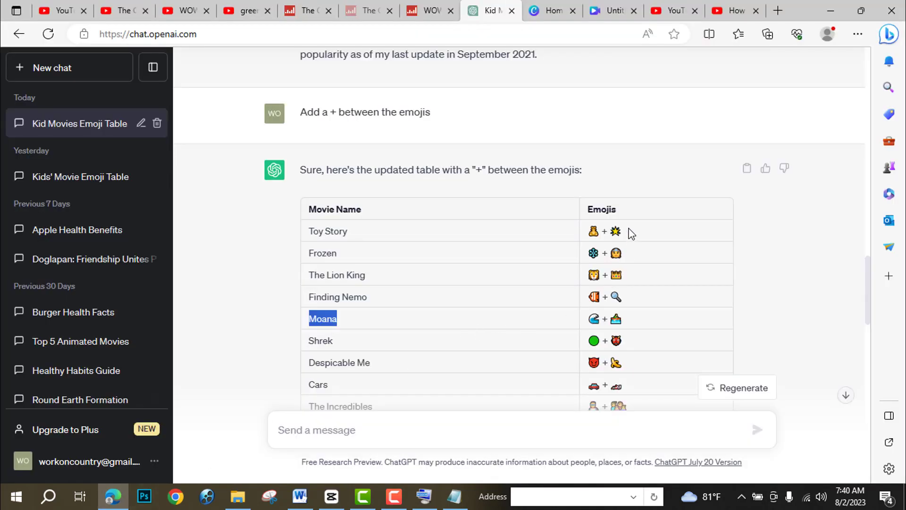
{"action": "left_click_drag", "start_coordinate": [624, 231], "coordinate": [583, 232]}
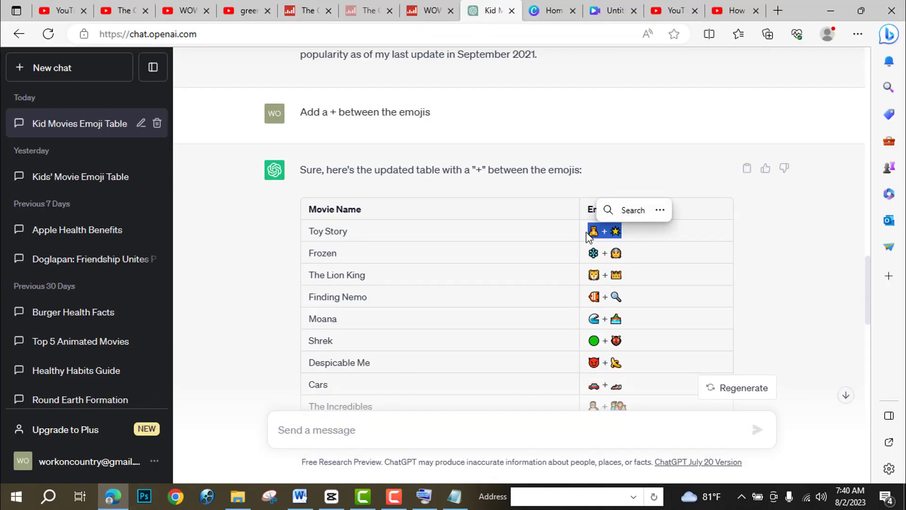
{"action": "left_click", "coordinate": [332, 500]}
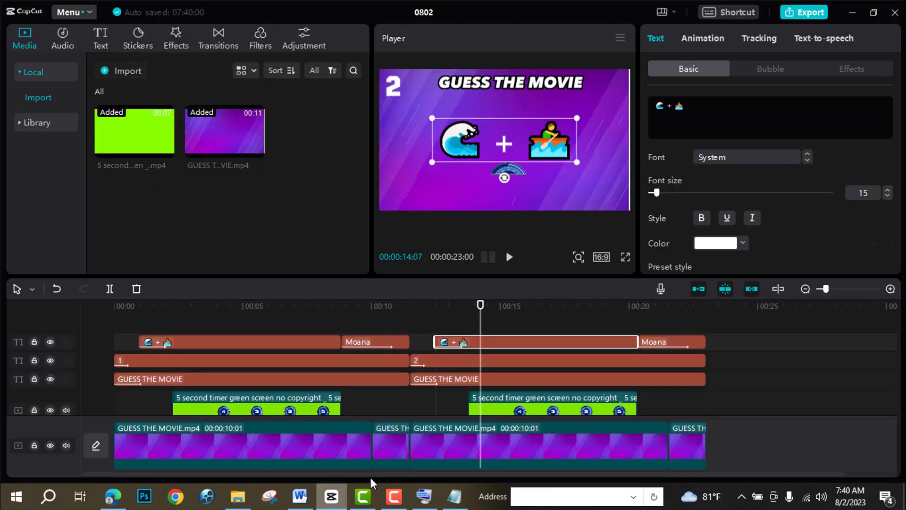
{"action": "key", "text": "ctrl+a"}
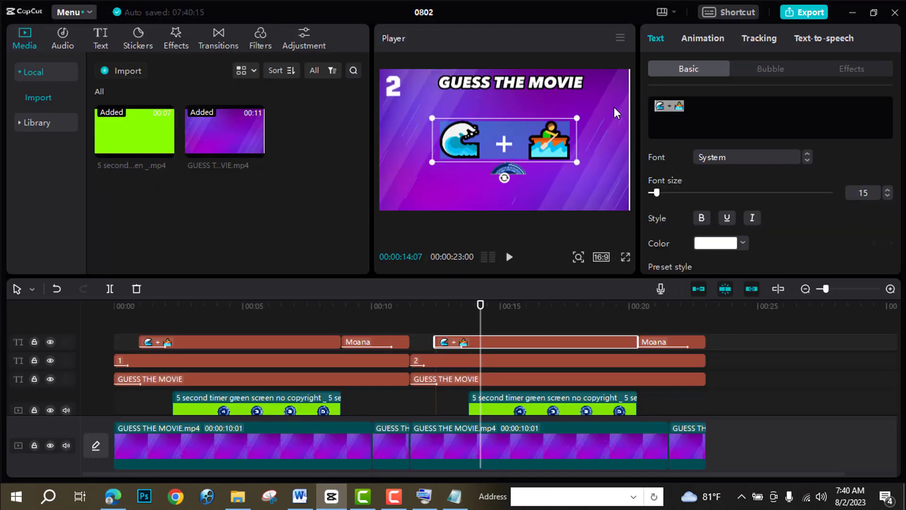
{"action": "type", "text": "🧸 + ⭐"}
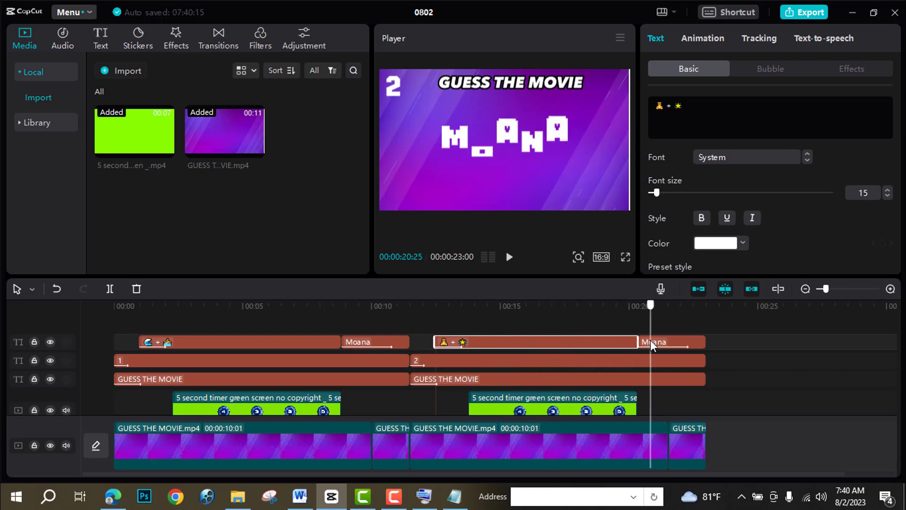
Replace the second round's Moana answer text with the movie name Toy Story copied from the ChatGPT table
{"action": "left_click", "coordinate": [123, 503]}
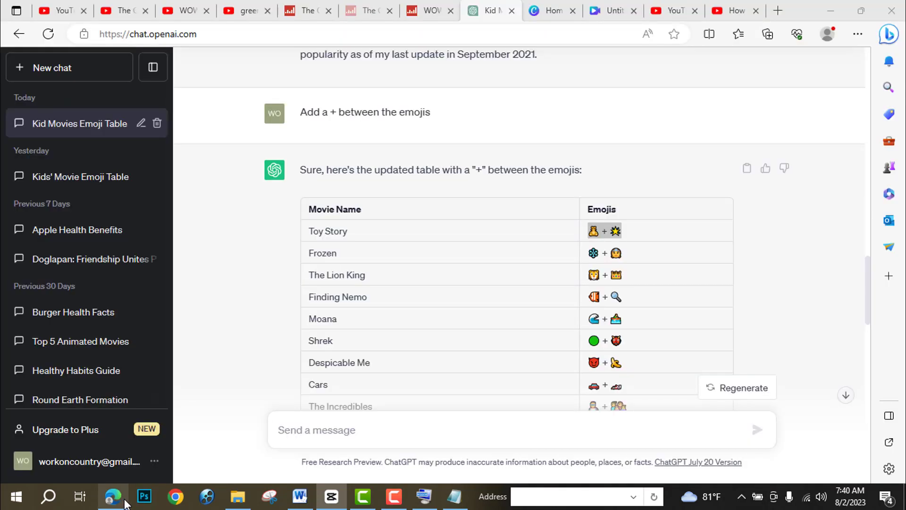
{"action": "triple_click", "coordinate": [348, 231]}
{"action": "key", "text": "ctrl+c"}
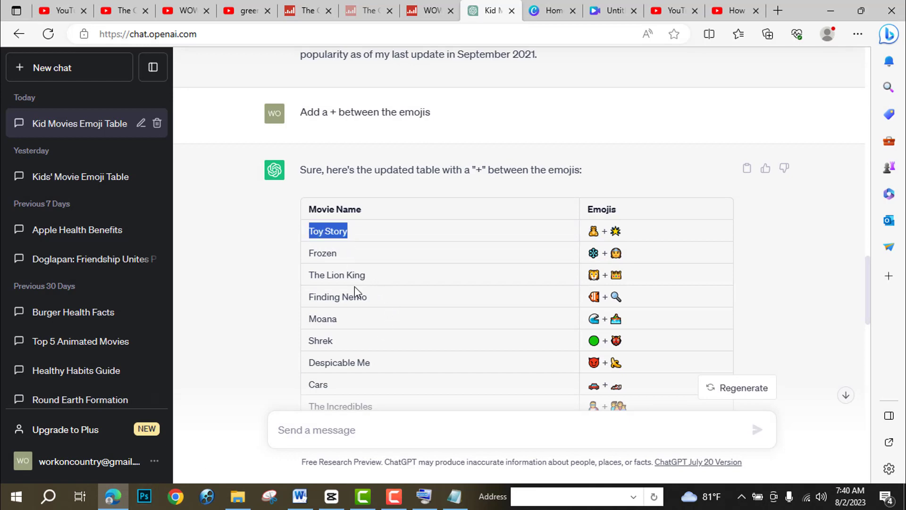
{"action": "left_click", "coordinate": [331, 496]}
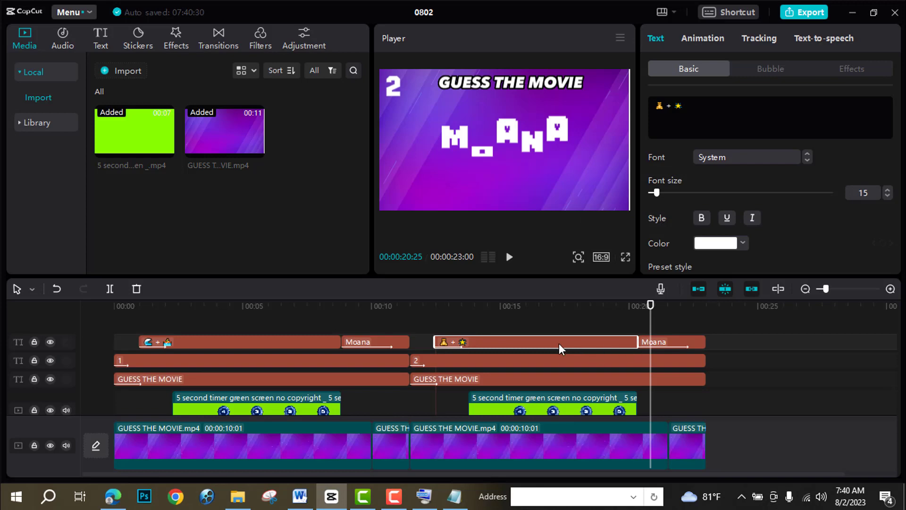
{"action": "left_click", "coordinate": [669, 340]}
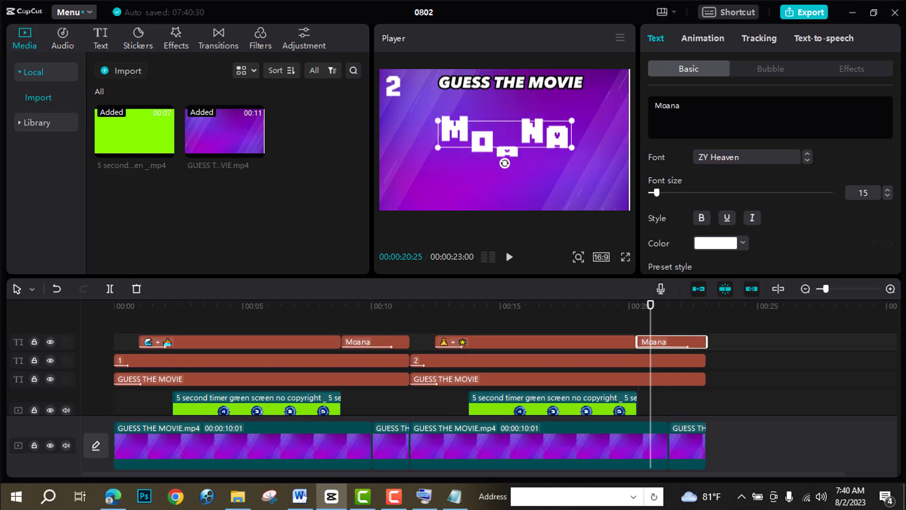
{"action": "key", "text": "ctrl+a"}
{"action": "key", "text": "ctrl+v"}
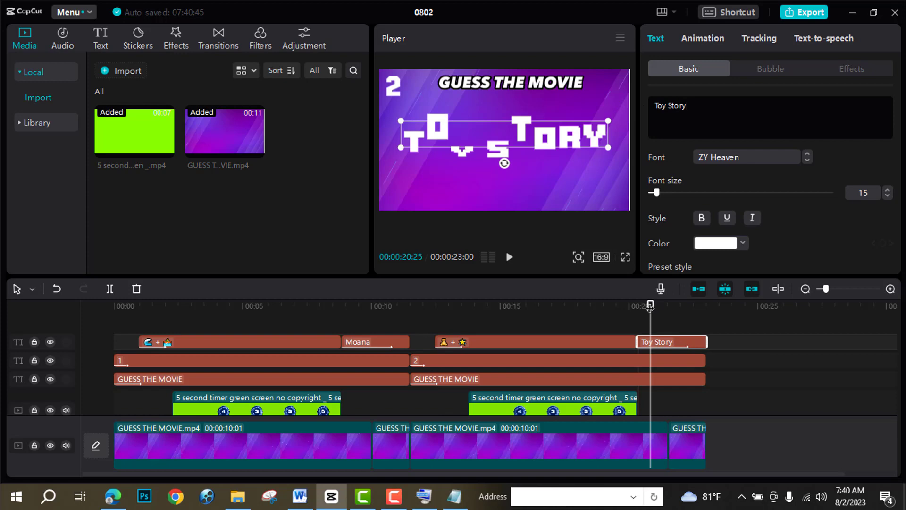
Play the sequence from the beginning through both quiz rounds to check the emojis, countdowns and answer reveals
{"action": "left_click_drag", "start_coordinate": [650, 306], "coordinate": [403, 366]}
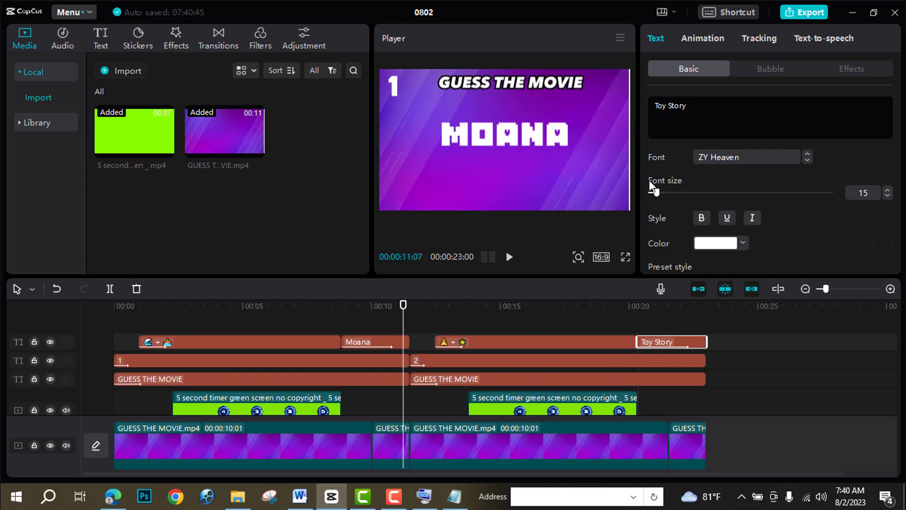
{"action": "left_click_drag", "start_coordinate": [404, 305], "coordinate": [114, 306]}
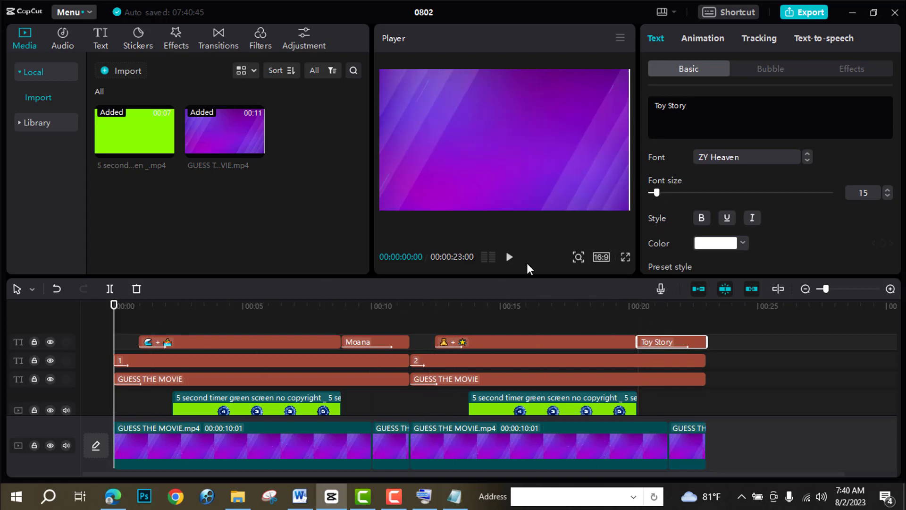
{"action": "left_click", "coordinate": [510, 256]}
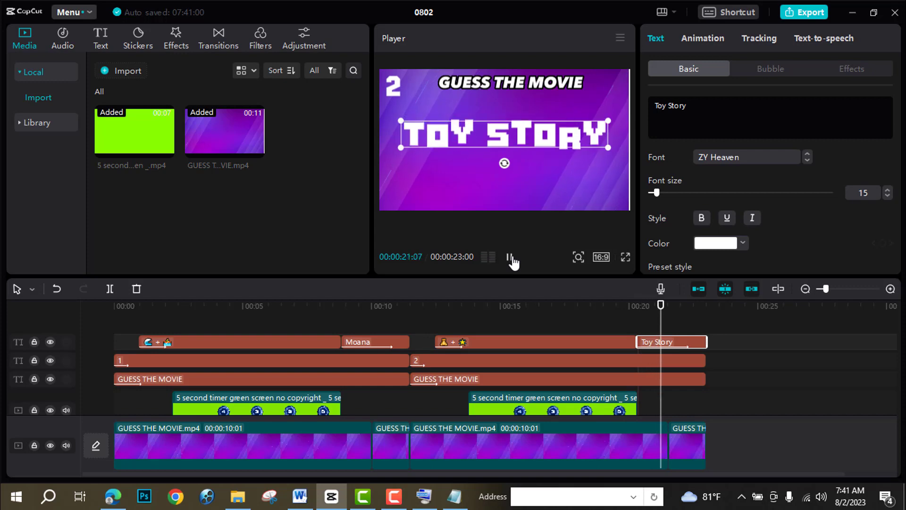
{"action": "left_click", "coordinate": [510, 257]}
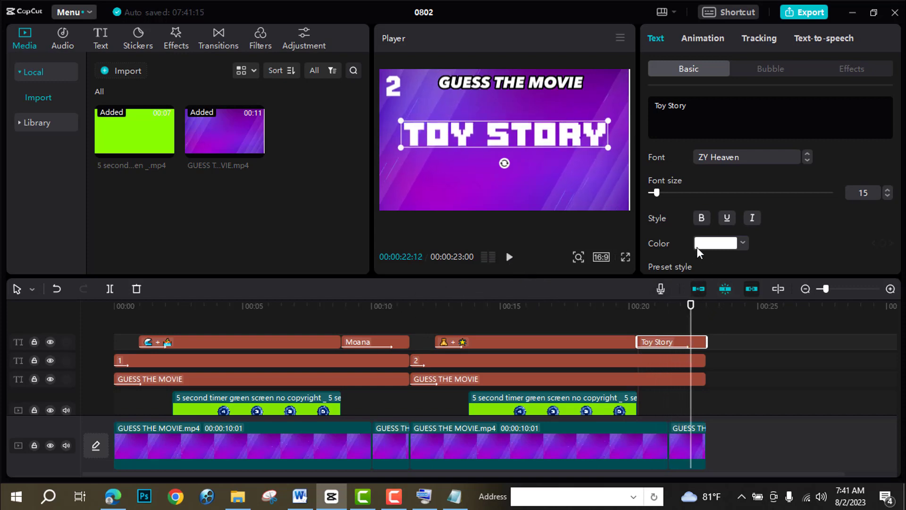
Duplicate all clips of the second quiz round at 23 seconds and move the copied background clips onto the main track
{"action": "left_click_drag", "start_coordinate": [826, 291], "coordinate": [821, 290]}
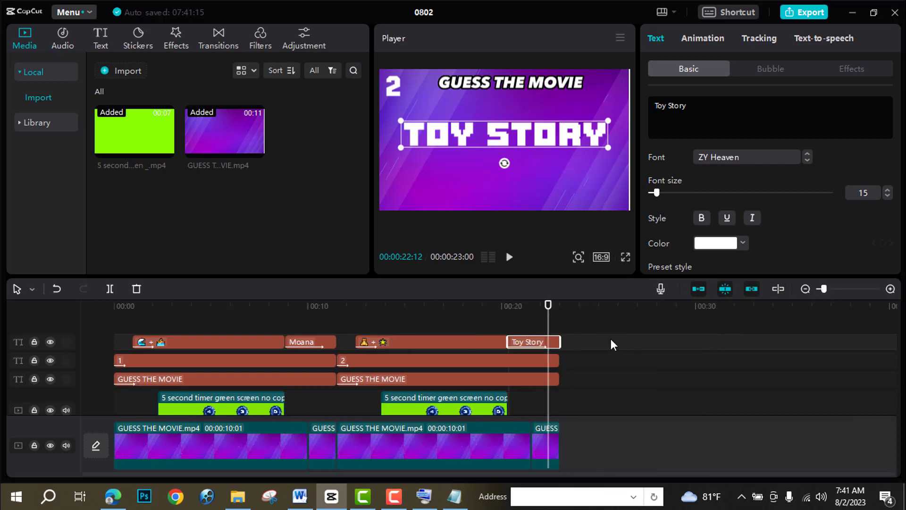
{"action": "left_click_drag", "start_coordinate": [613, 344], "coordinate": [377, 428]}
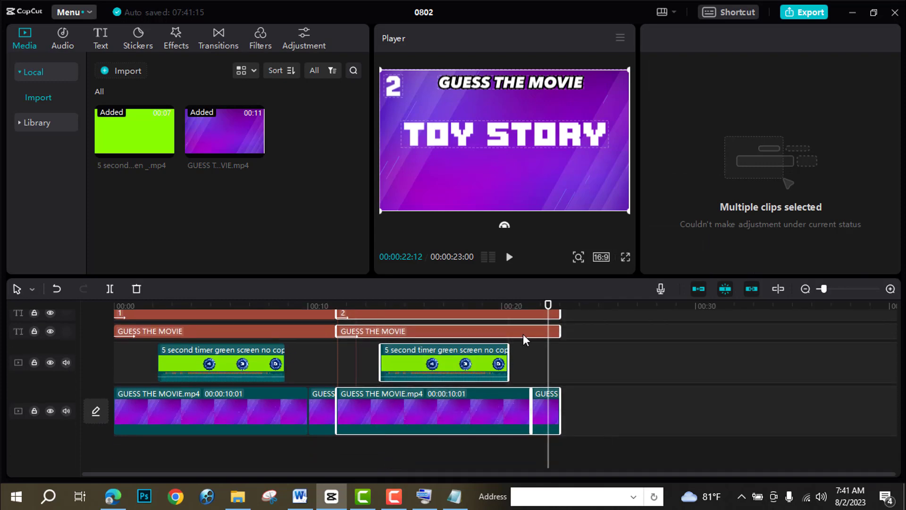
{"action": "left_click_drag", "start_coordinate": [548, 305], "coordinate": [559, 304]}
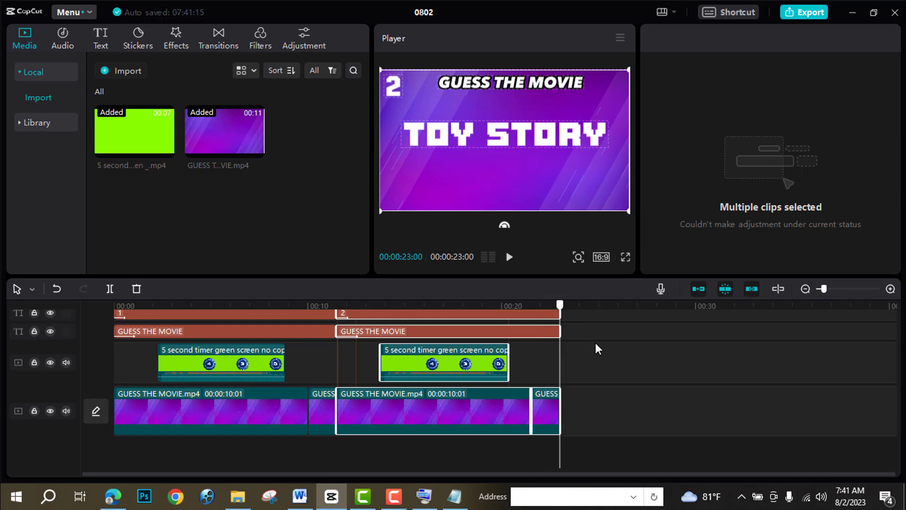
{"action": "key", "text": "ctrl+v"}
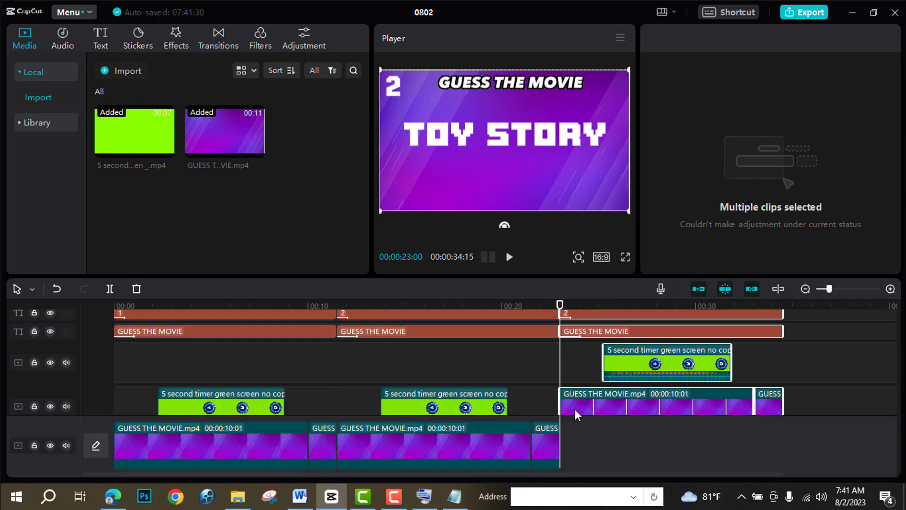
{"action": "left_click_drag", "start_coordinate": [575, 415], "coordinate": [642, 399]}
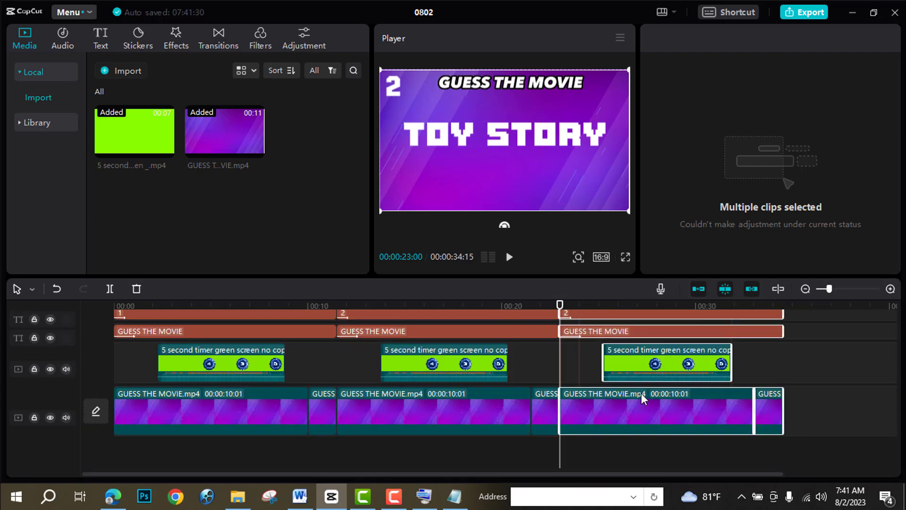
Change the number text in the third quiz round to 3 and go to the emojis' entrance in that round
{"action": "left_click", "coordinate": [578, 313]}
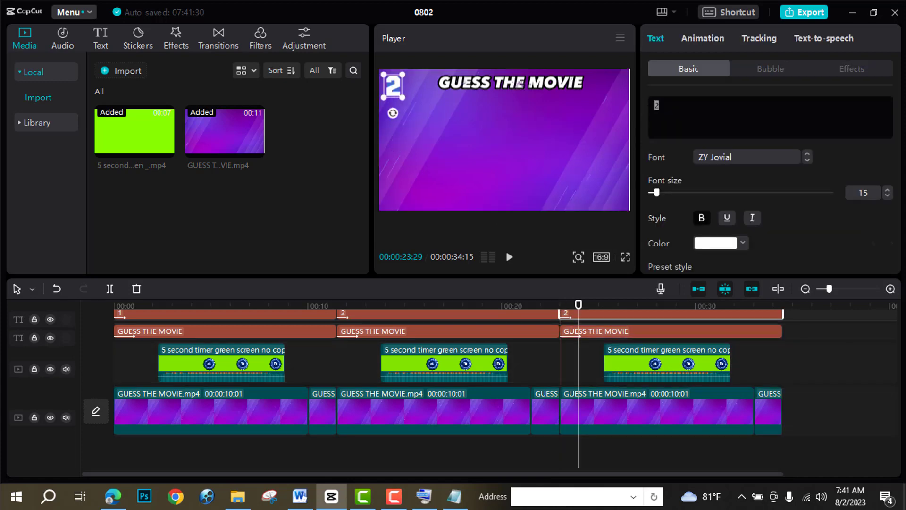
{"action": "type", "text": "3"}
{"action": "left_click_drag", "start_coordinate": [579, 304], "coordinate": [594, 304]}
{"action": "scroll", "coordinate": [627, 332], "scroll_direction": "up", "scroll_amount": 1}
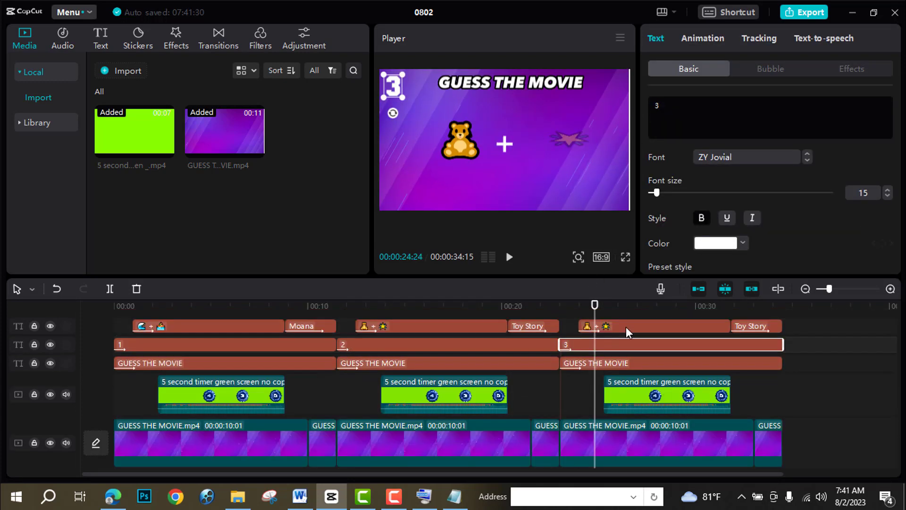
Replace the third round's emoji text with the Frozen snowflake + princess emojis copied from the ChatGPT movie table
{"action": "left_click", "coordinate": [628, 328]}
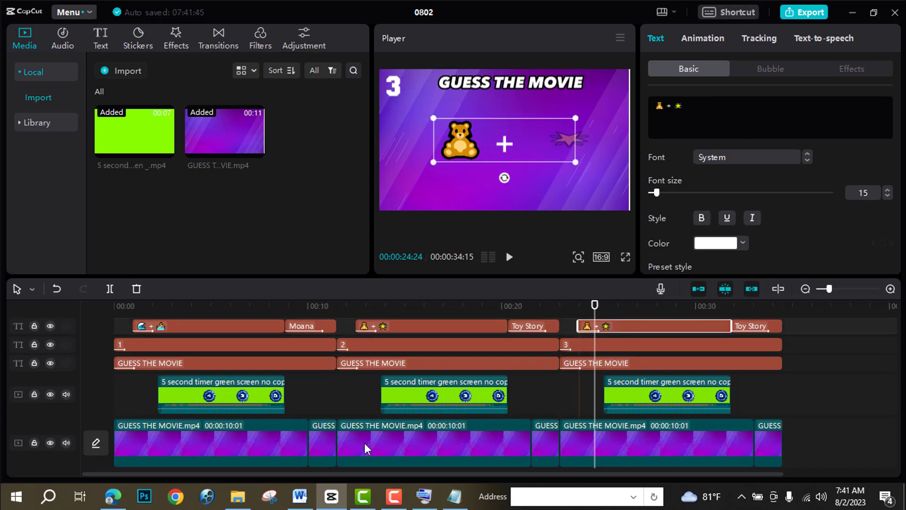
{"action": "left_click", "coordinate": [113, 496]}
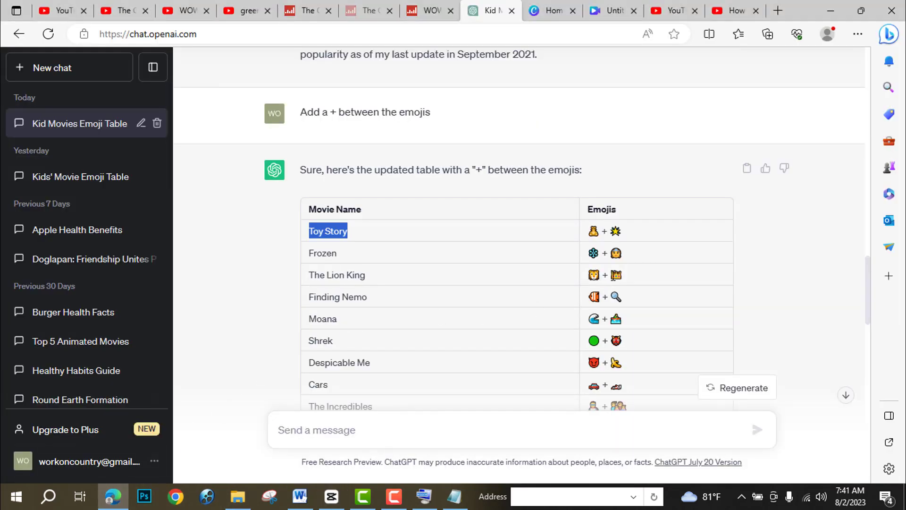
{"action": "left_click_drag", "start_coordinate": [621, 255], "coordinate": [586, 259]}
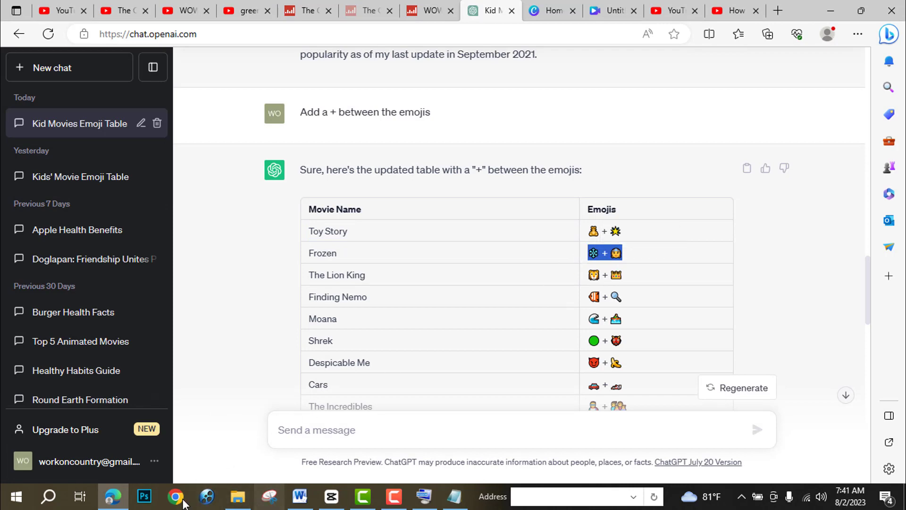
{"action": "left_click", "coordinate": [331, 495]}
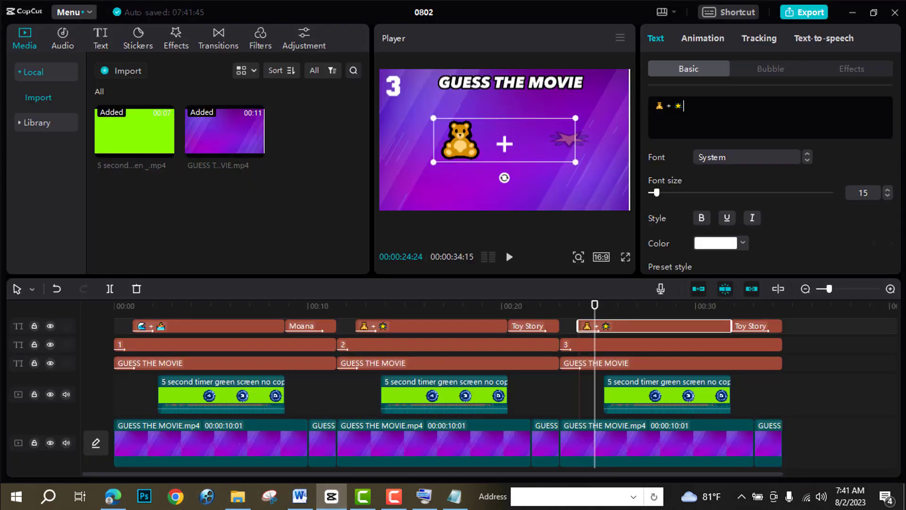
{"action": "key", "text": "ctrl+a"}
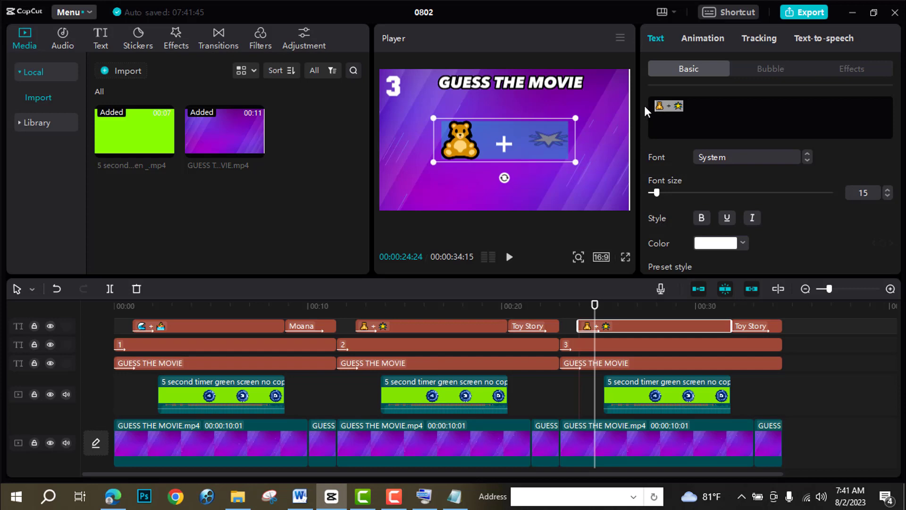
{"action": "type", "text": "❄ + 👸"}
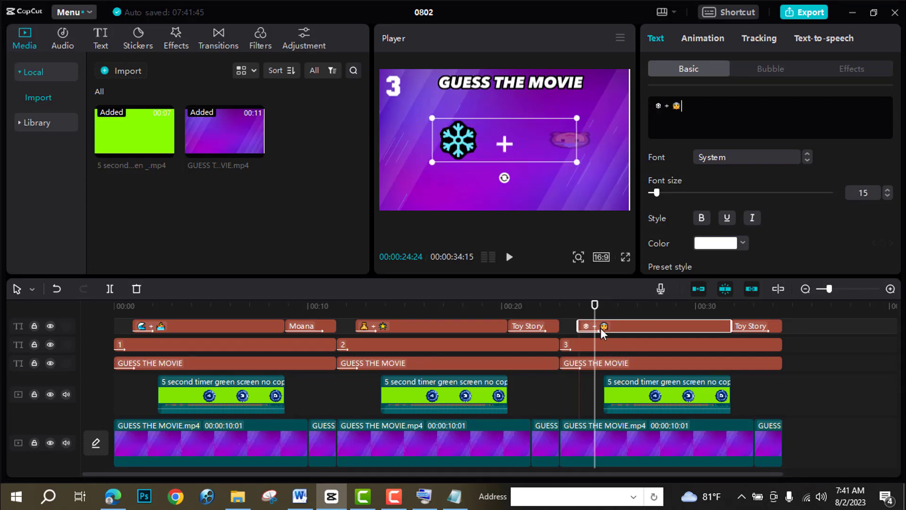
Replace the third round's Toy Story answer text with the movie name Frozen copied from the ChatGPT table
{"action": "left_click_drag", "start_coordinate": [596, 306], "coordinate": [747, 327]}
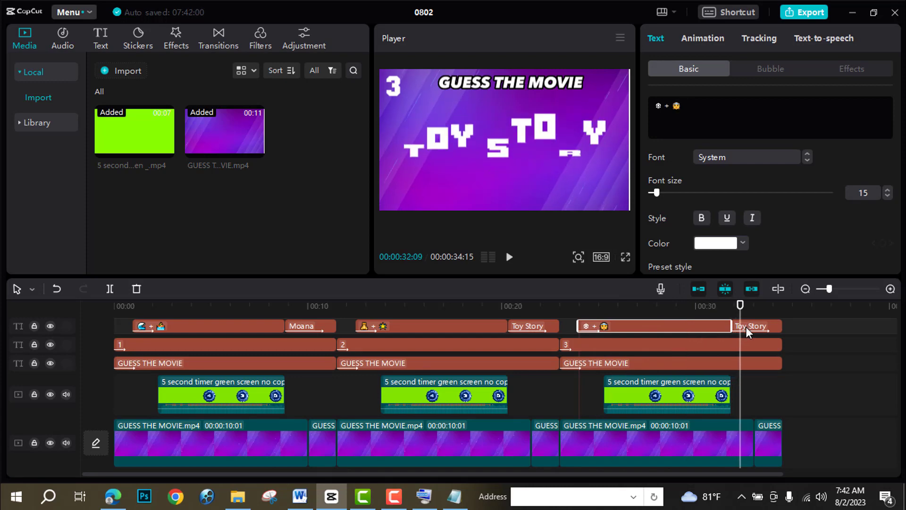
{"action": "left_click", "coordinate": [747, 330]}
{"action": "left_click", "coordinate": [113, 496]}
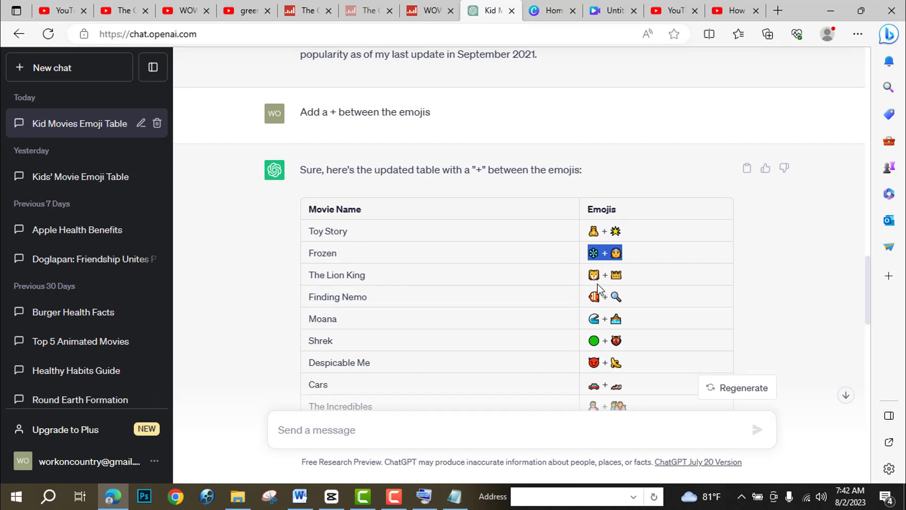
{"action": "left_click_drag", "start_coordinate": [346, 259], "coordinate": [307, 258]}
{"action": "key", "text": "ctrl+c"}
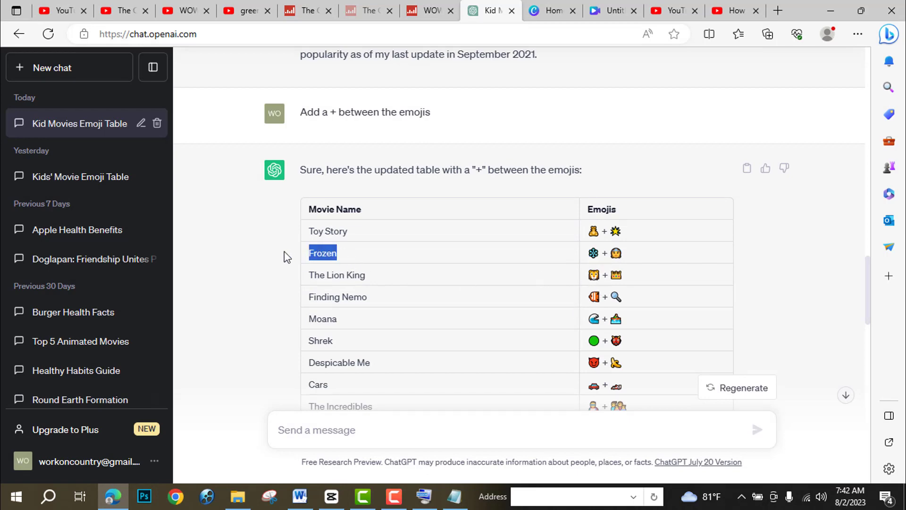
{"action": "left_click", "coordinate": [335, 494]}
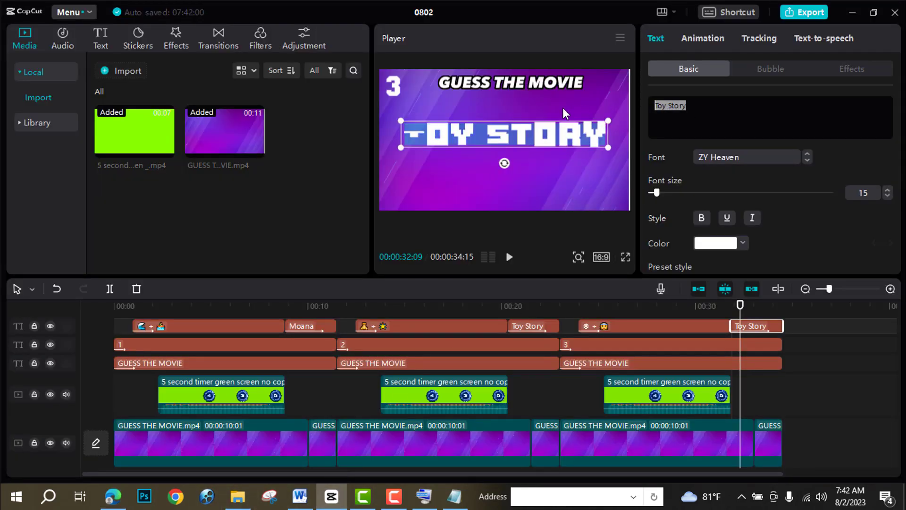
{"action": "key", "text": "ctrl+v"}
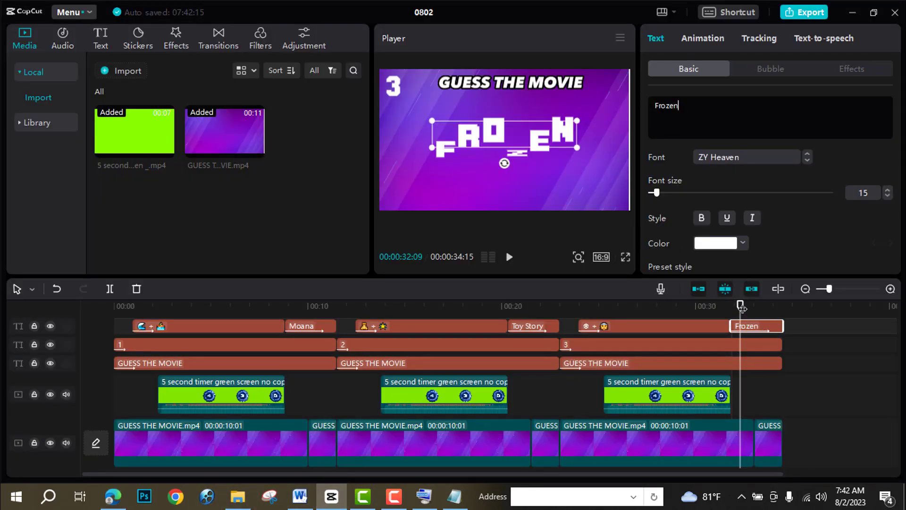
Check the Frozen answer reveal at about 33 seconds and return to the start of the sequence
{"action": "left_click_drag", "start_coordinate": [741, 307], "coordinate": [754, 315]}
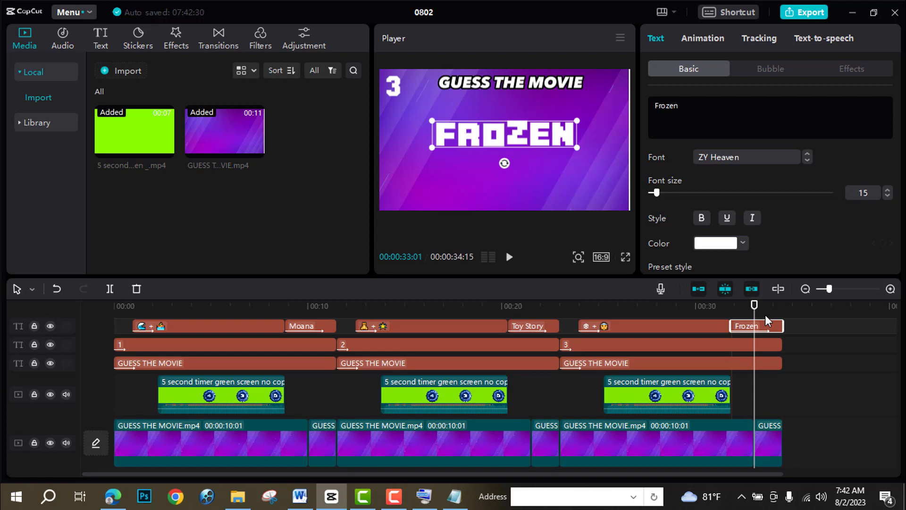
{"action": "left_click", "coordinate": [759, 374]}
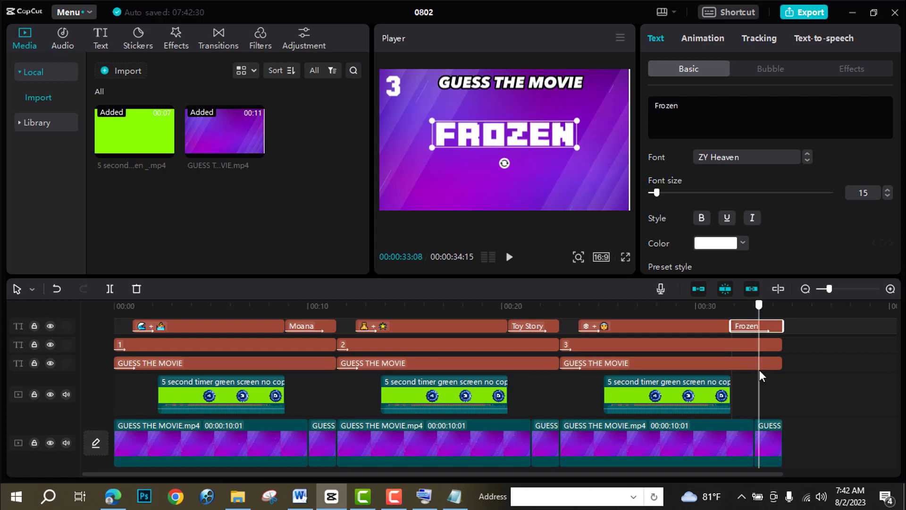
{"action": "left_click", "coordinate": [113, 391]}
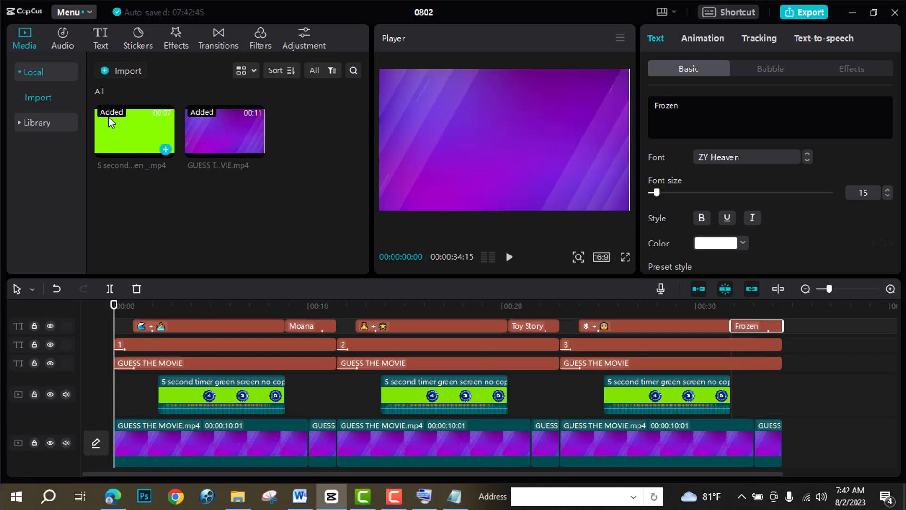
Import the Gully Dreams MP3 from Downloads and place it on the timeline as background music from the start
{"action": "left_click", "coordinate": [61, 45]}
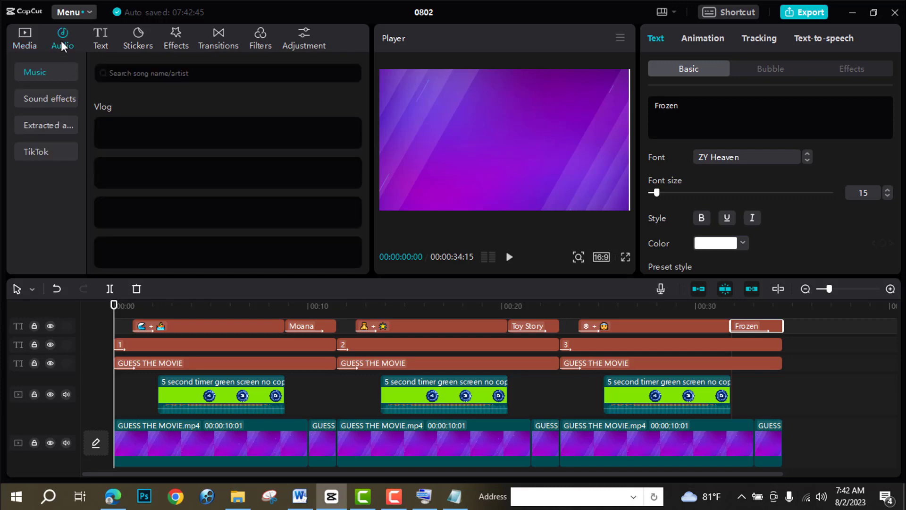
{"action": "left_click", "coordinate": [25, 38]}
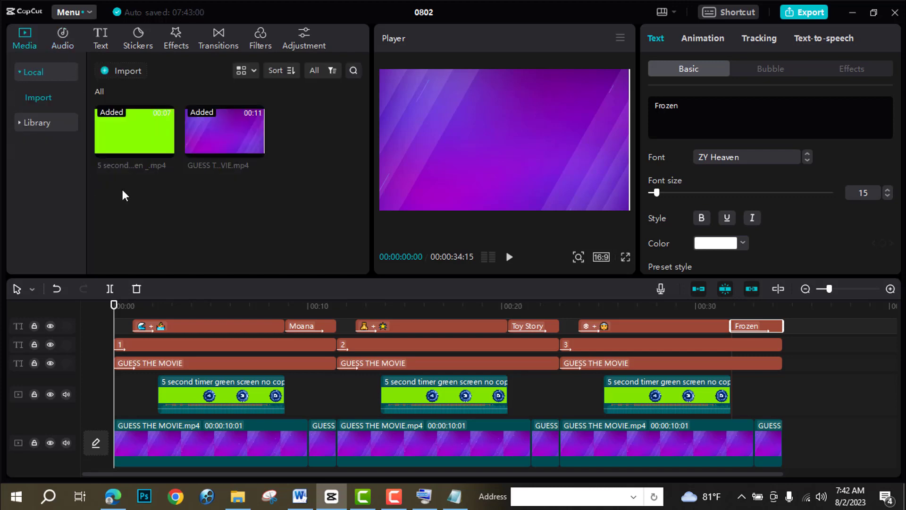
{"action": "left_click", "coordinate": [124, 74]}
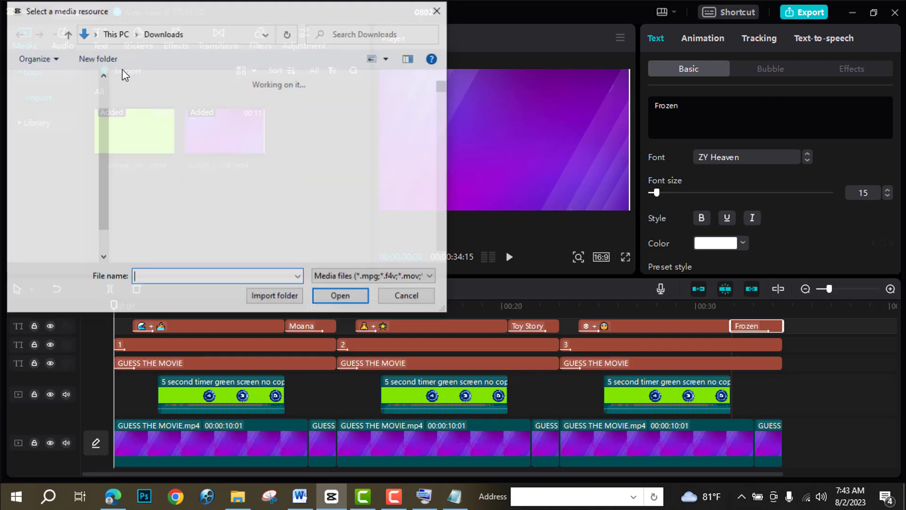
{"action": "left_click", "coordinate": [170, 138]}
{"action": "left_click", "coordinate": [340, 297]}
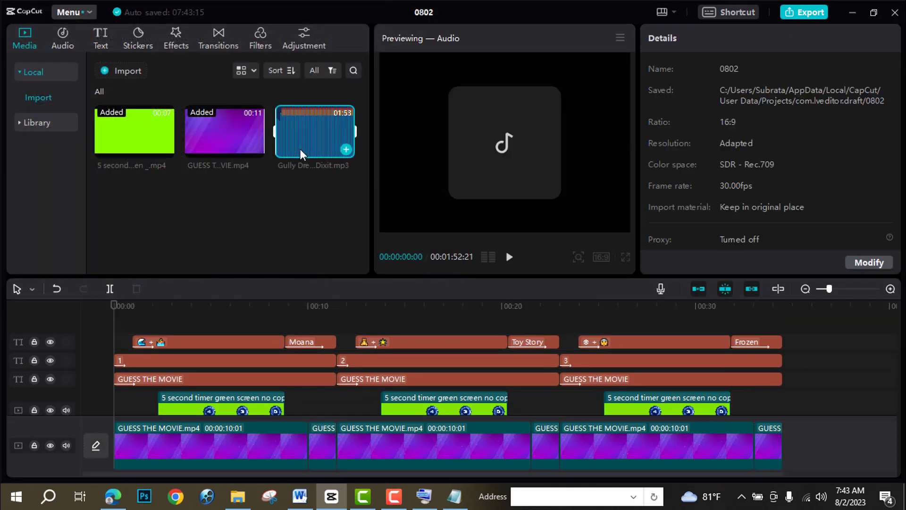
{"action": "left_click_drag", "start_coordinate": [300, 154], "coordinate": [213, 314]}
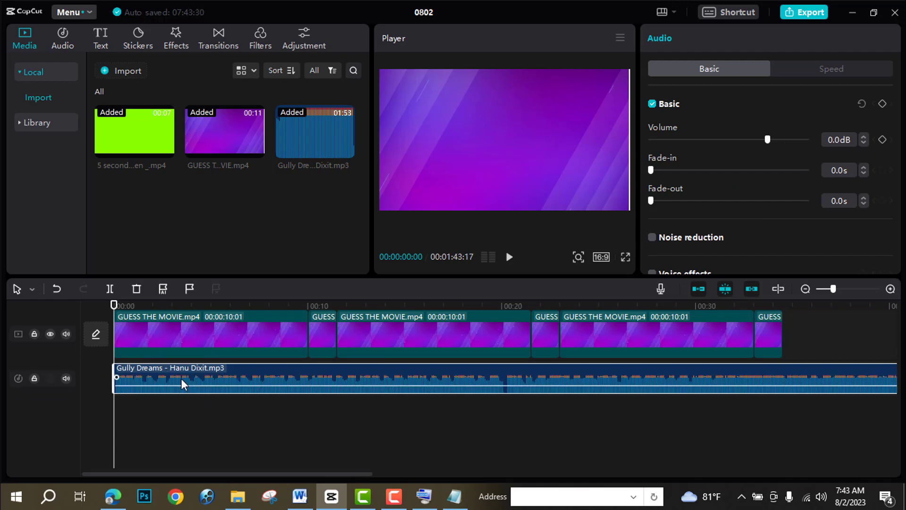
Split the background music where the last background video clip ends, at 00:00:34:15, and delete the excess
{"action": "left_click_drag", "start_coordinate": [116, 312], "coordinate": [783, 373]}
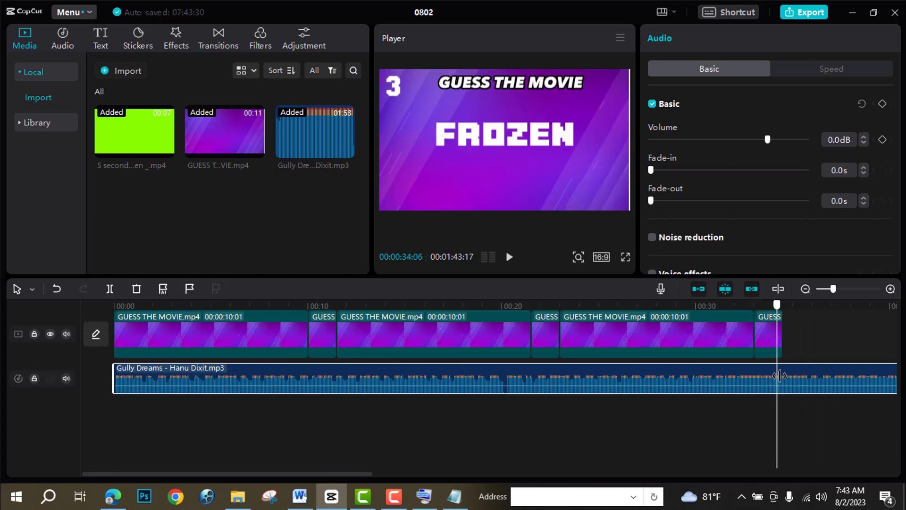
{"action": "left_click", "coordinate": [110, 288]}
{"action": "key", "text": "Delete"}
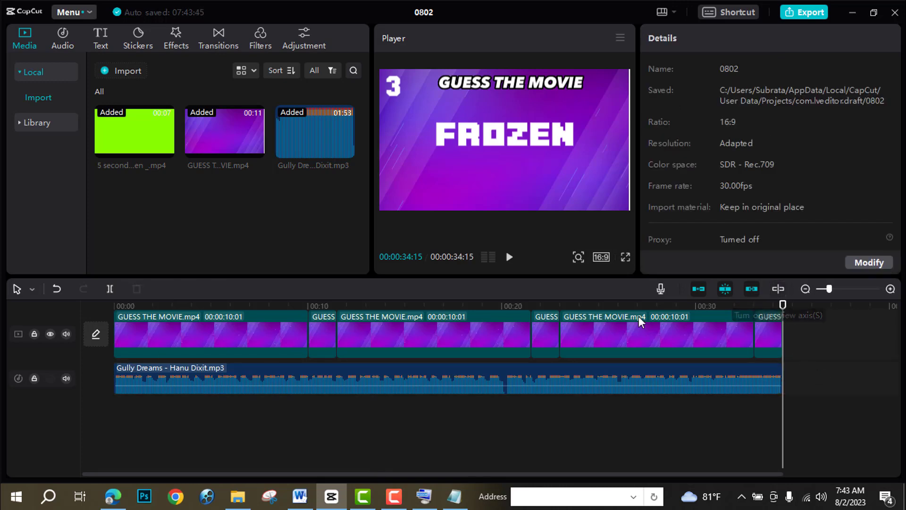
Return to the start of the sequence and briefly preview the quiz with its background music
{"action": "left_click_drag", "start_coordinate": [783, 306], "coordinate": [107, 345]}
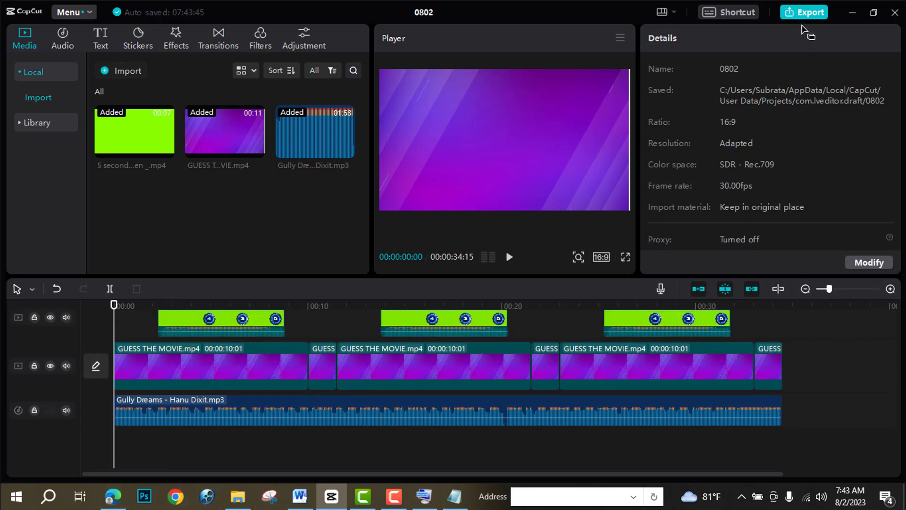
{"action": "left_click", "coordinate": [509, 257]}
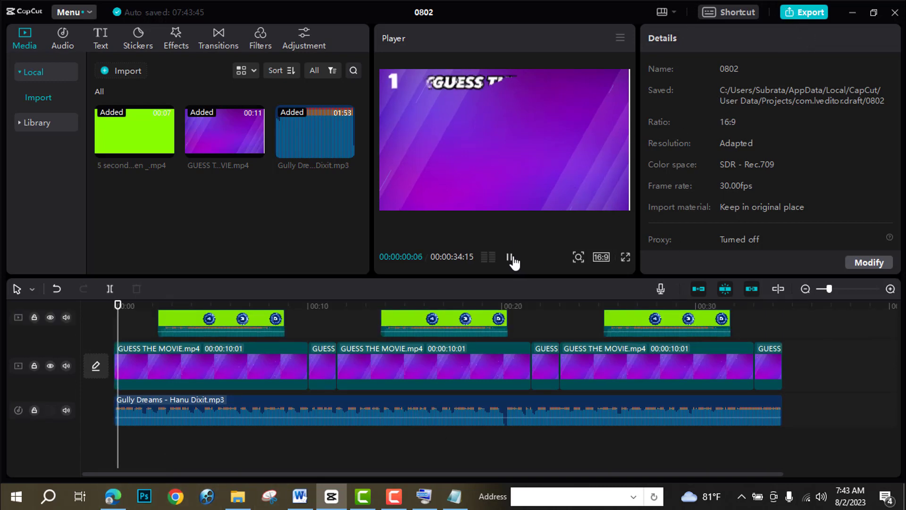
{"action": "key", "text": "space"}
Export the video to the Downloads folder with the title SS, at 1080P, H.264, mp4 and 30fps
{"action": "left_click", "coordinate": [810, 14]}
{"action": "left_click", "coordinate": [556, 67]}
{"action": "type", "text": "SS"}
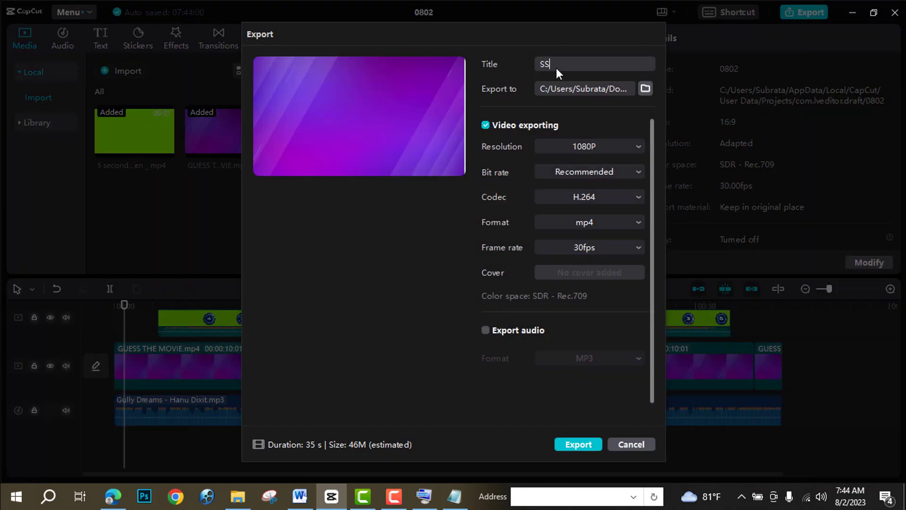
{"action": "left_click", "coordinate": [644, 89]}
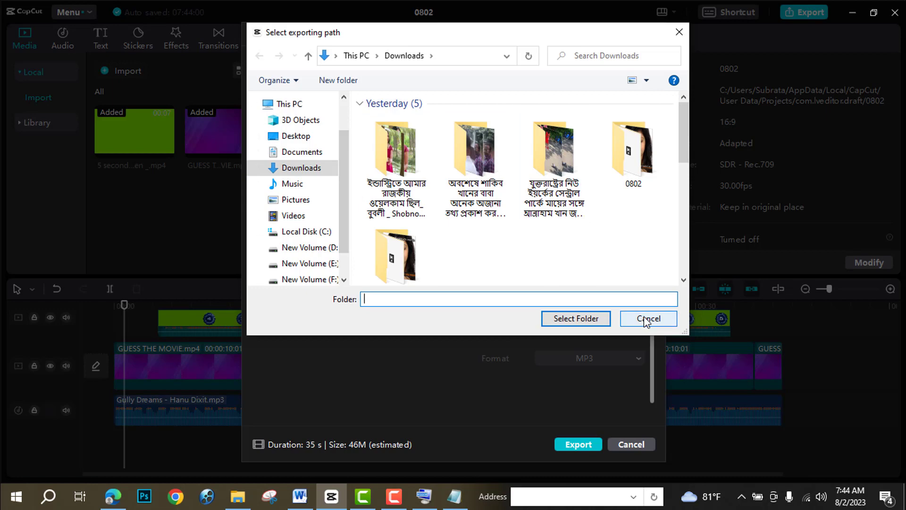
{"action": "left_click", "coordinate": [579, 318]}
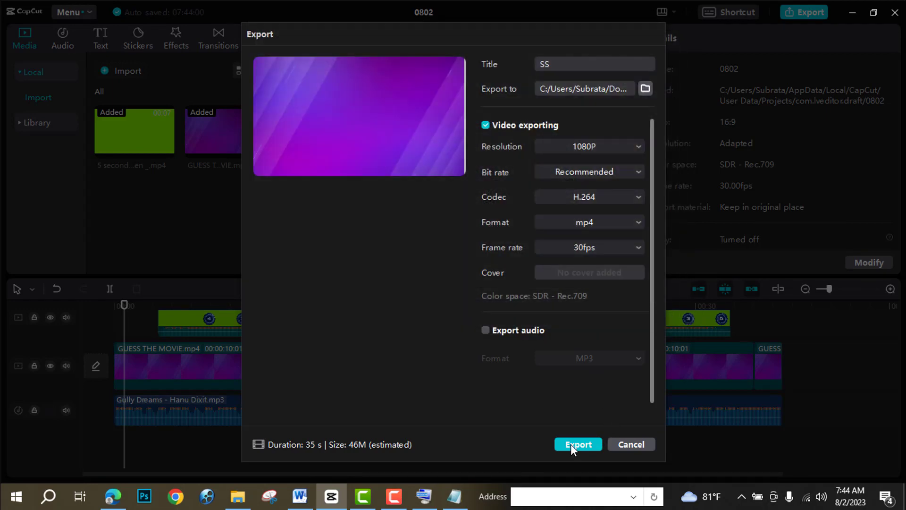
{"action": "left_click", "coordinate": [571, 444]}
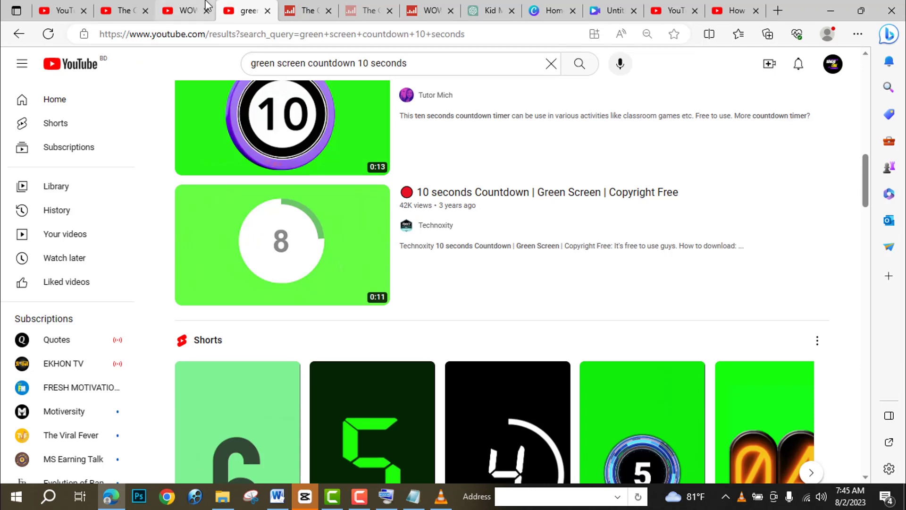
In the web browser, look through the video lists of the WOW Quiz and The Quiz Place YouTube channels for quiz topics and thumbnail styles
{"action": "left_click", "coordinate": [186, 10]}
{"action": "scroll", "coordinate": [396, 263], "scroll_direction": "down", "scroll_amount": 3}
{"action": "scroll", "coordinate": [182, 156], "scroll_direction": "down", "scroll_amount": 5}
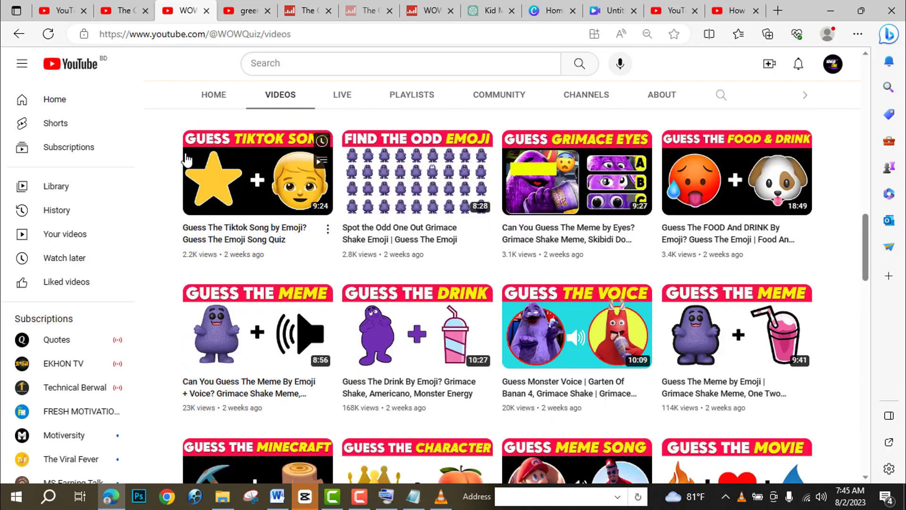
{"action": "scroll", "coordinate": [181, 156], "scroll_direction": "down", "scroll_amount": 4}
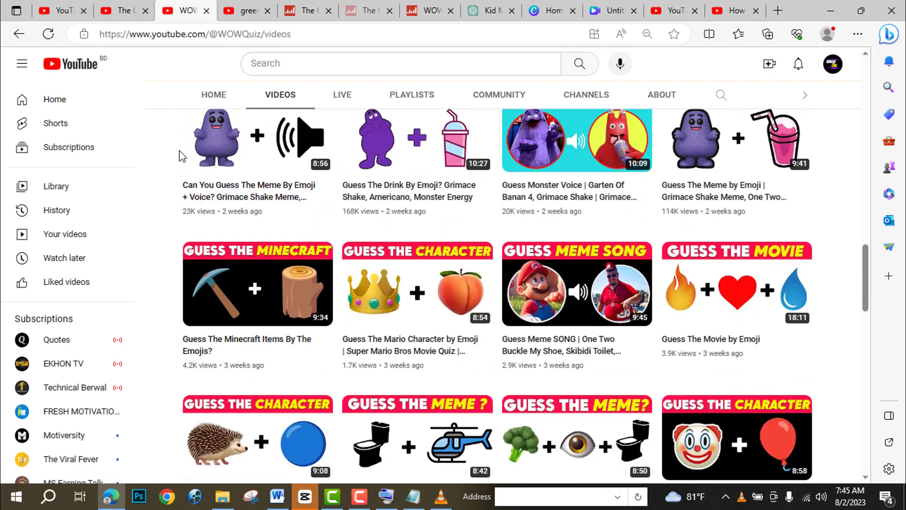
{"action": "scroll", "coordinate": [182, 155], "scroll_direction": "down", "scroll_amount": 4}
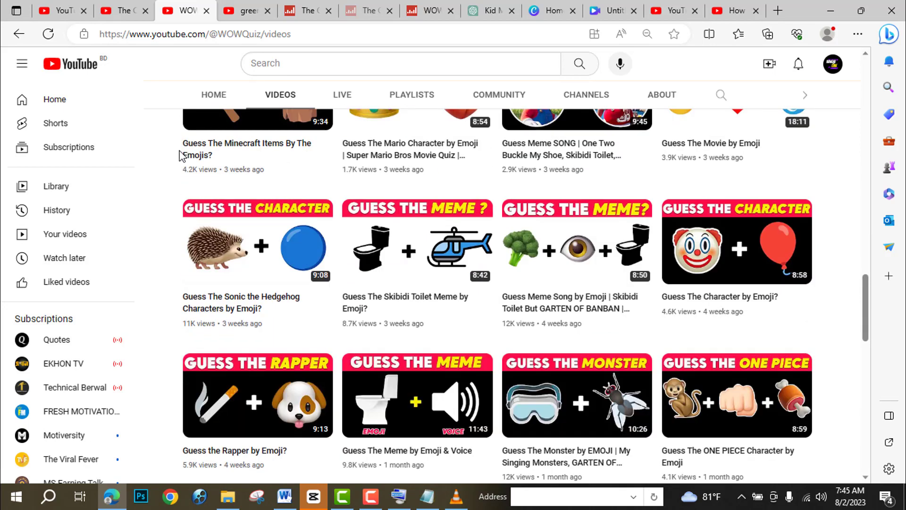
{"action": "scroll", "coordinate": [179, 156], "scroll_direction": "down", "scroll_amount": 5}
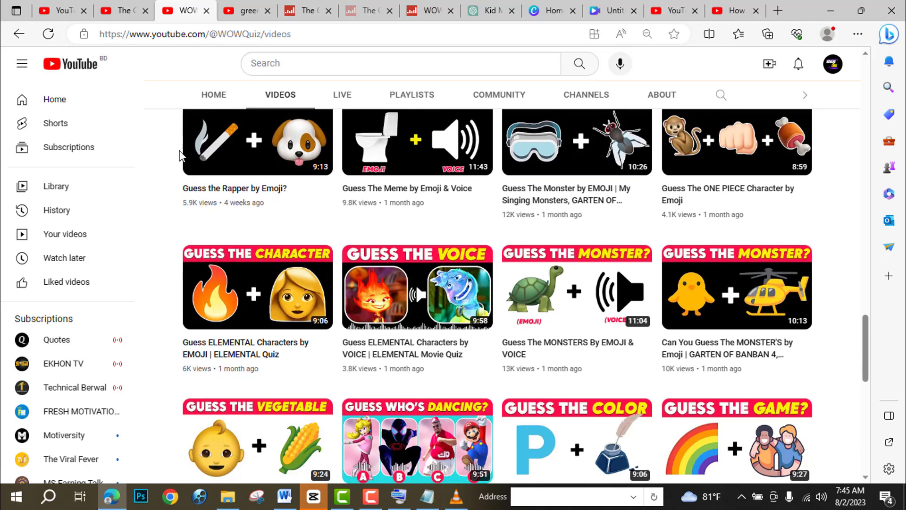
{"action": "scroll", "coordinate": [179, 155], "scroll_direction": "down", "scroll_amount": 4}
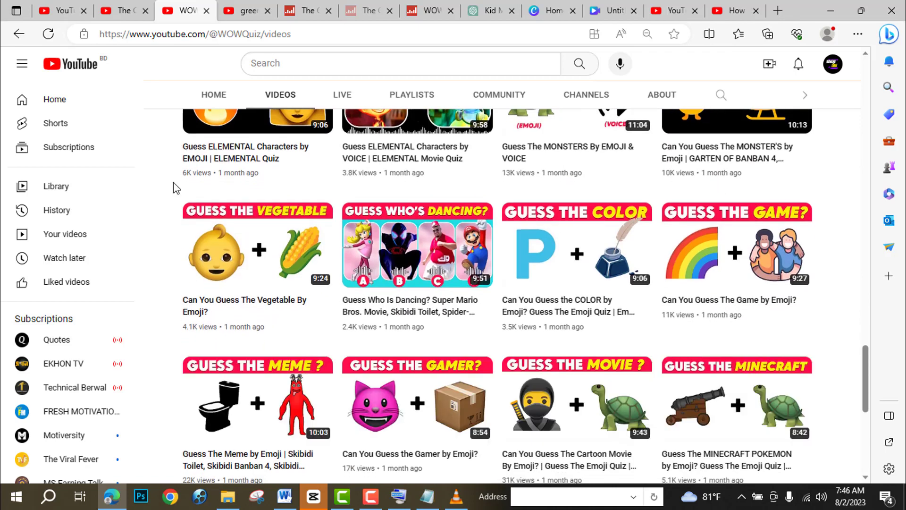
{"action": "scroll", "coordinate": [175, 187], "scroll_direction": "down", "scroll_amount": 8}
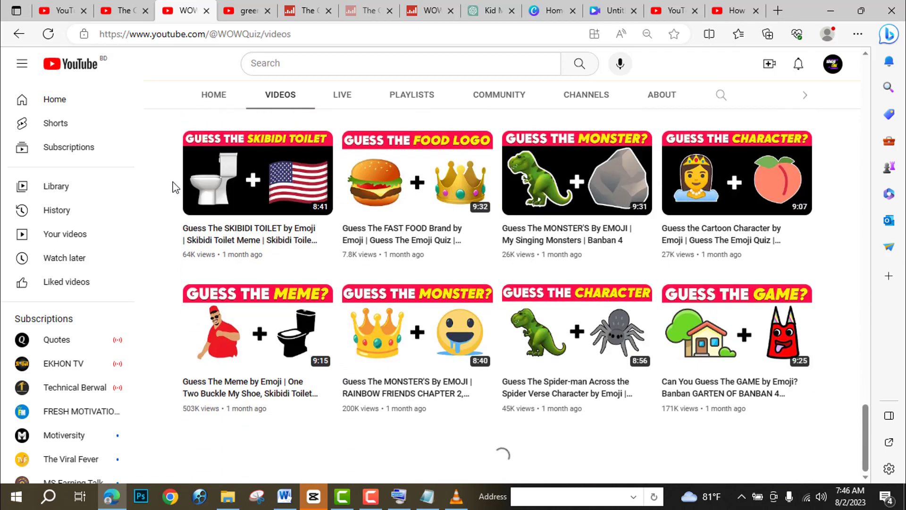
{"action": "scroll", "coordinate": [173, 187], "scroll_direction": "down", "scroll_amount": 3}
{"action": "key", "text": "ctrl+shift+Tab"}
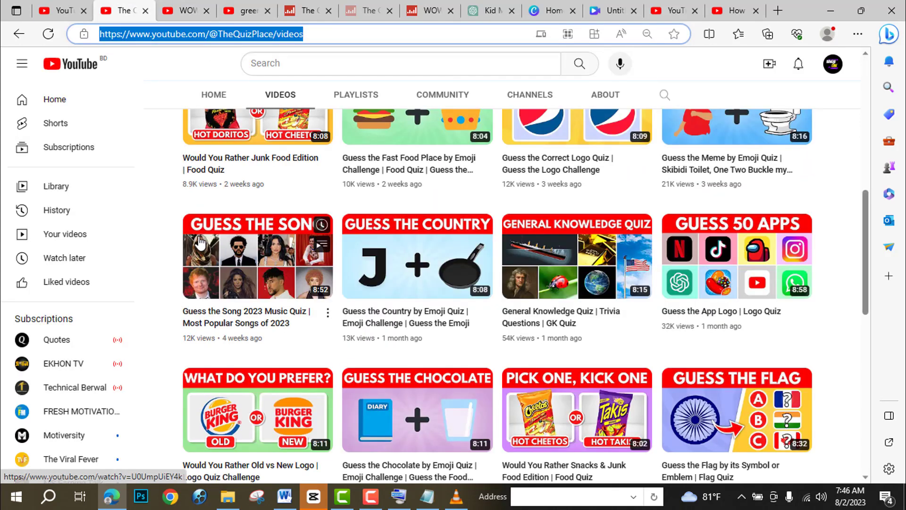
{"action": "scroll", "coordinate": [173, 243], "scroll_direction": "down", "scroll_amount": 3}
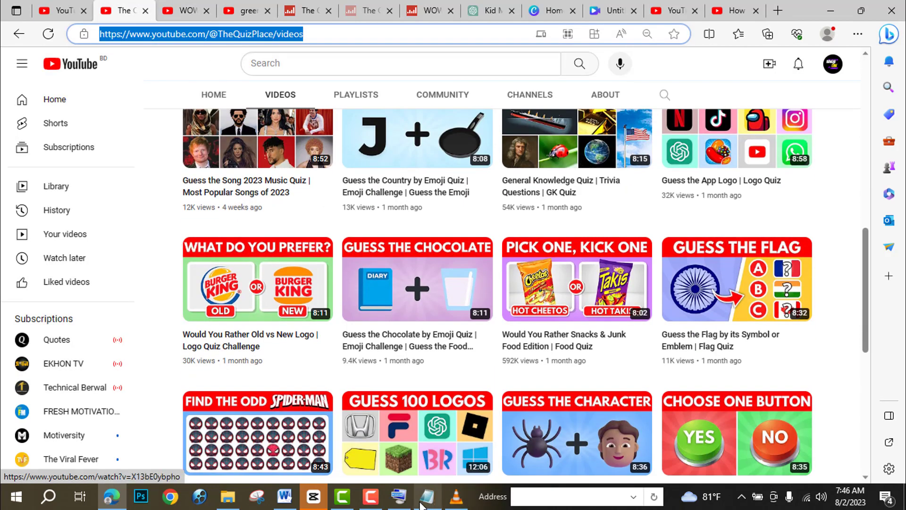